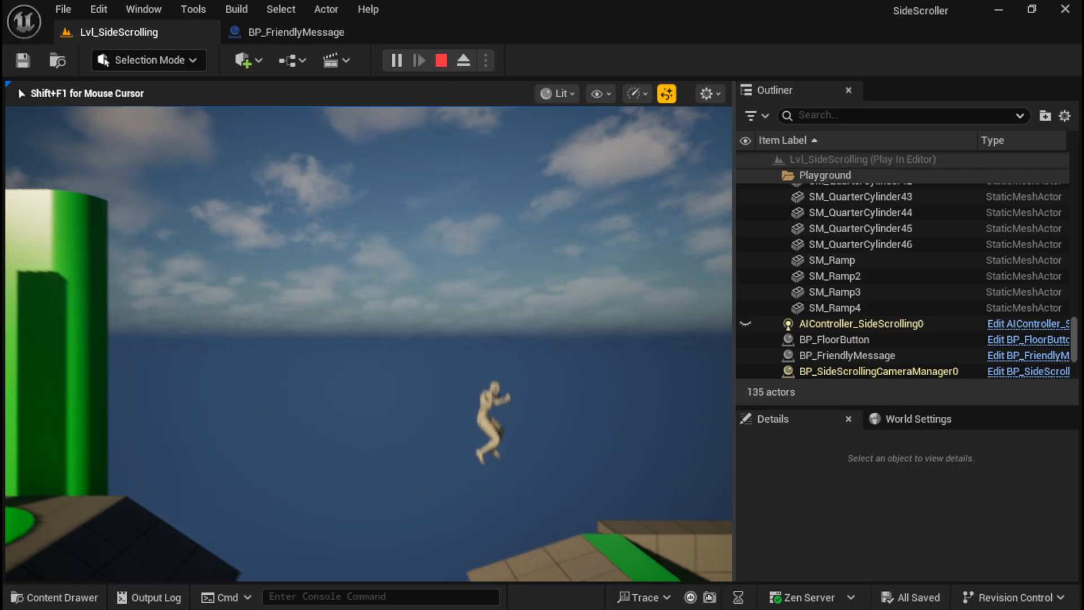
Step: Play-test the level by jumping the character across the gap to the red floor button platform, and end the play session
{"action": "key", "text": "a"}
{"action": "key", "text": "space"}
{"action": "key", "text": "space"}
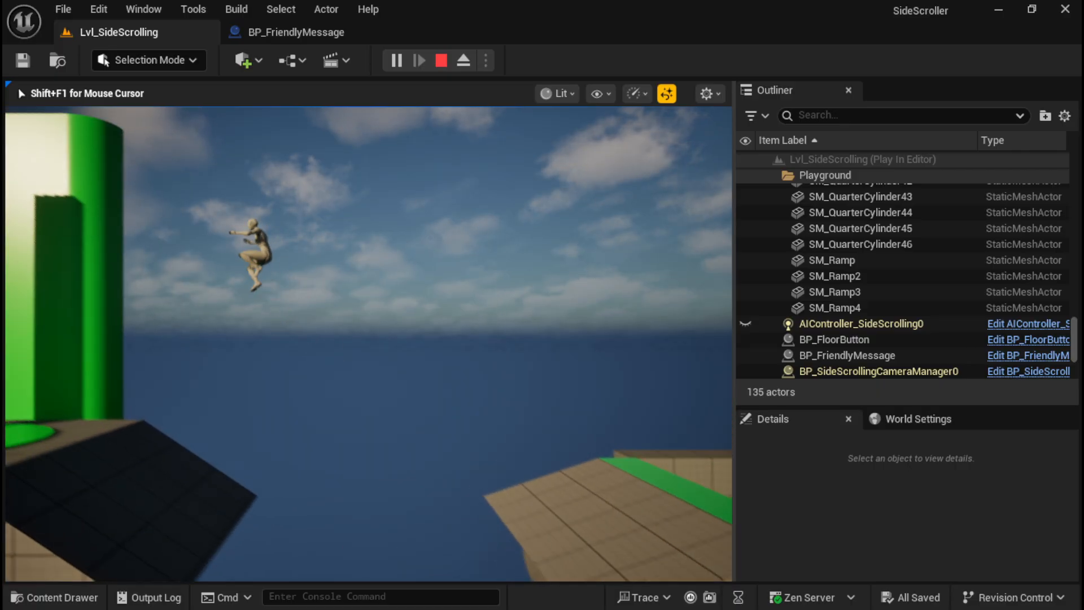
{"action": "key", "text": "space"}
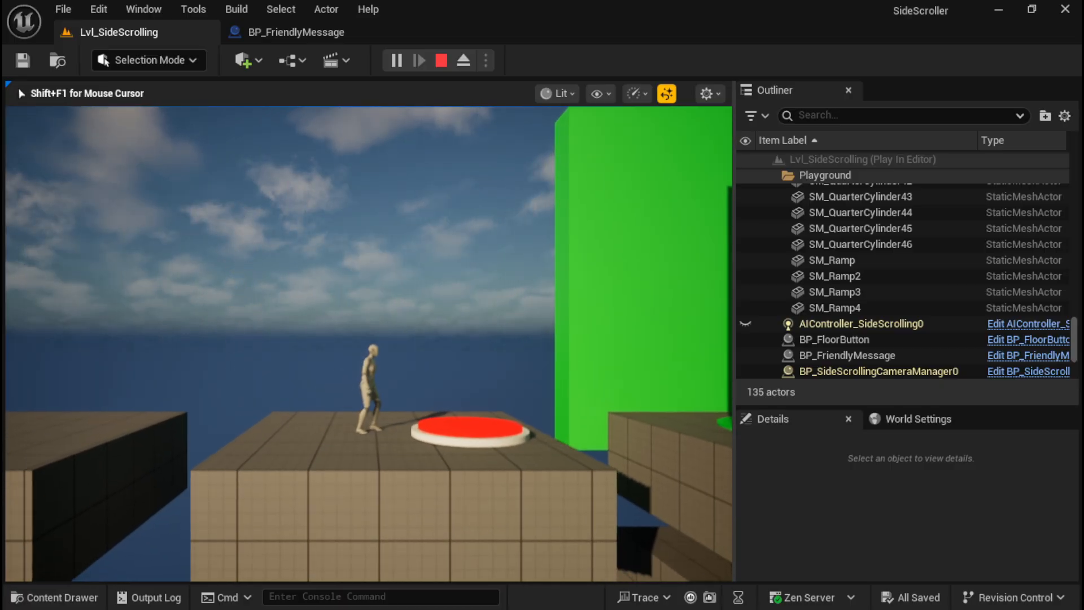
{"action": "key", "text": "Escape"}
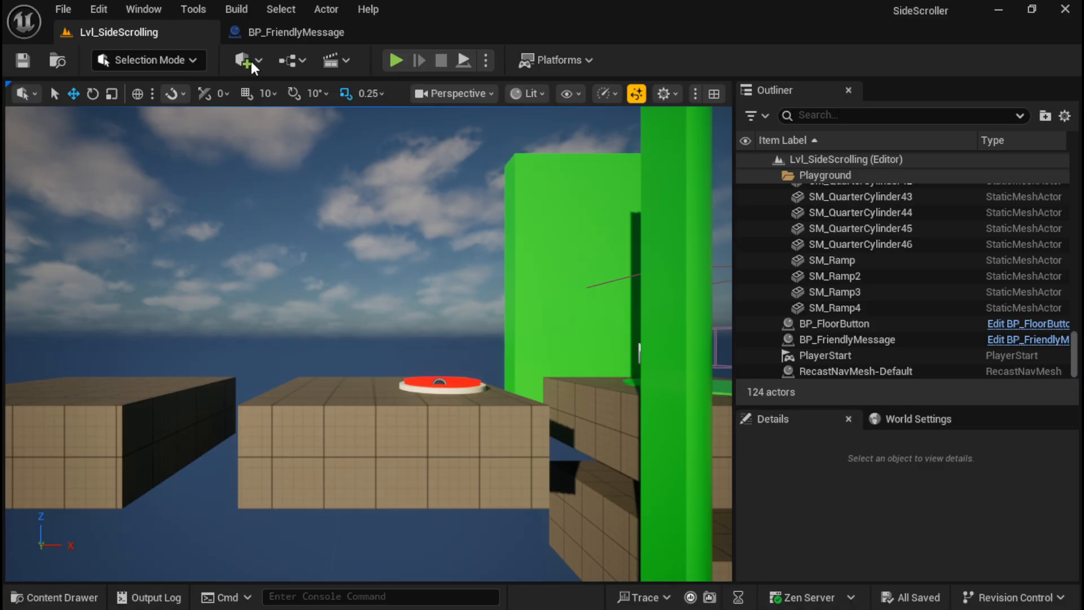
Step: Review the begin and end overlap logic in the BP_FriendlyMessage event graph and return to the Lvl_SideScrolling level
{"action": "left_click", "coordinate": [295, 32]}
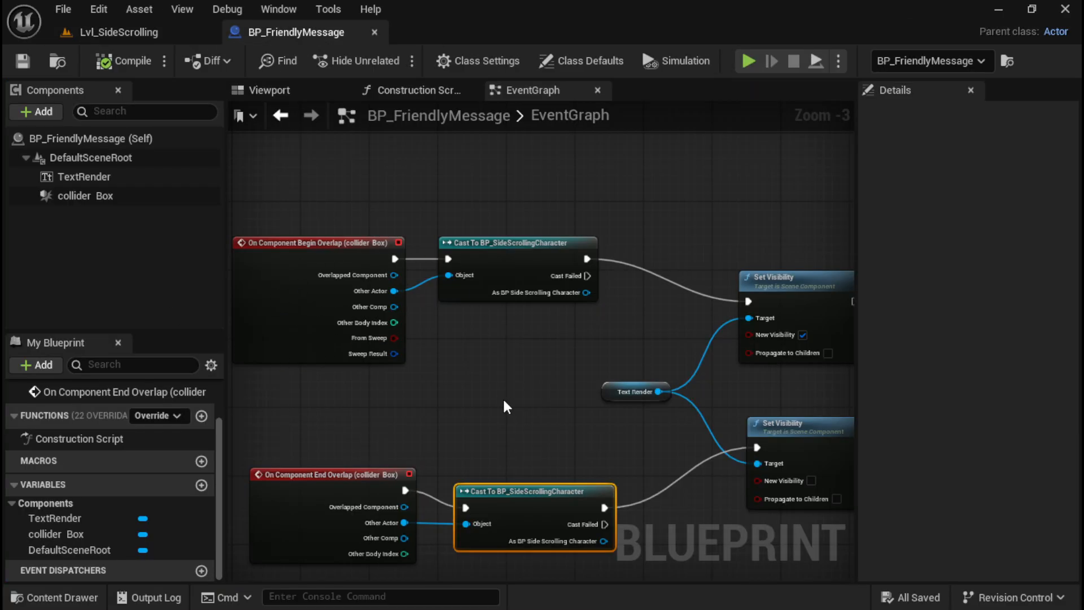
{"action": "right_click_drag", "start_coordinate": [504, 401], "coordinate": [559, 339]}
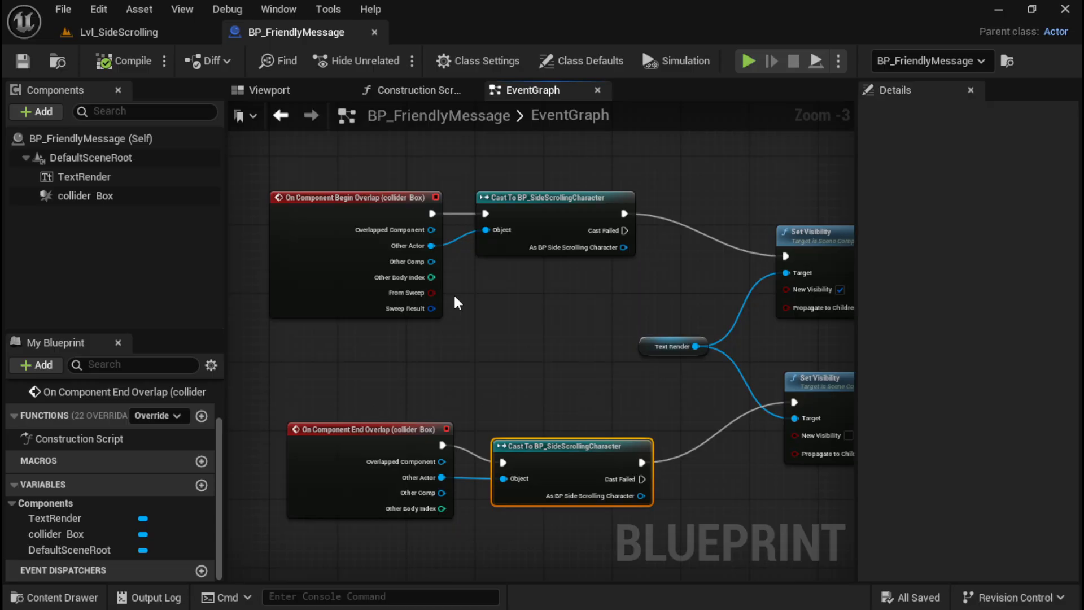
{"action": "left_click", "coordinate": [130, 30]}
Step: Duplicate the BP_FriendlyMessage blueprint in the Content folder and name the copy BP_Bridge
{"action": "left_click", "coordinate": [64, 596]}
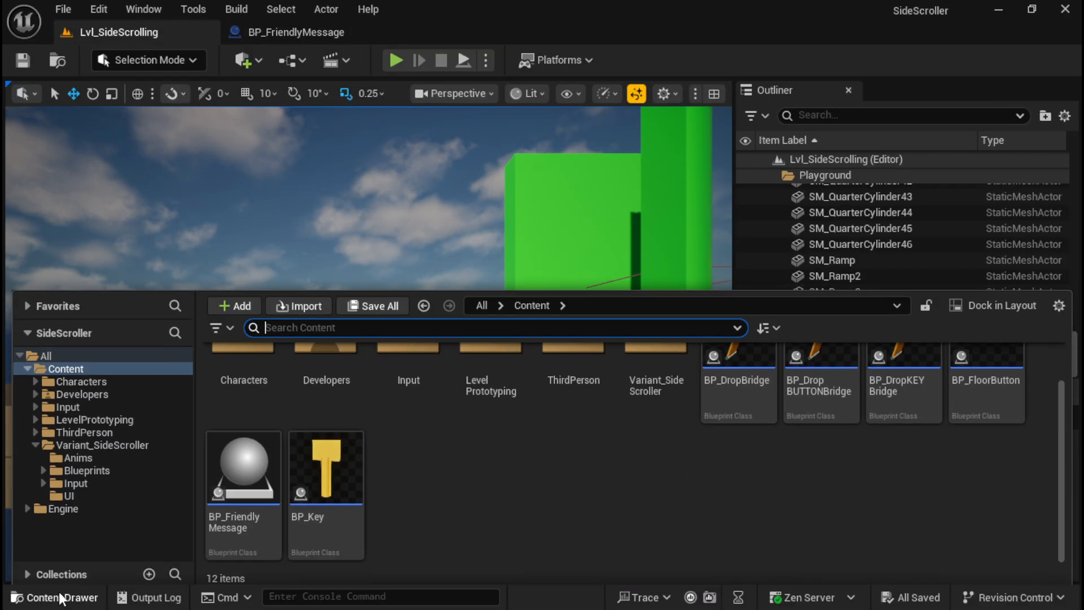
{"action": "right_click", "coordinate": [247, 470]}
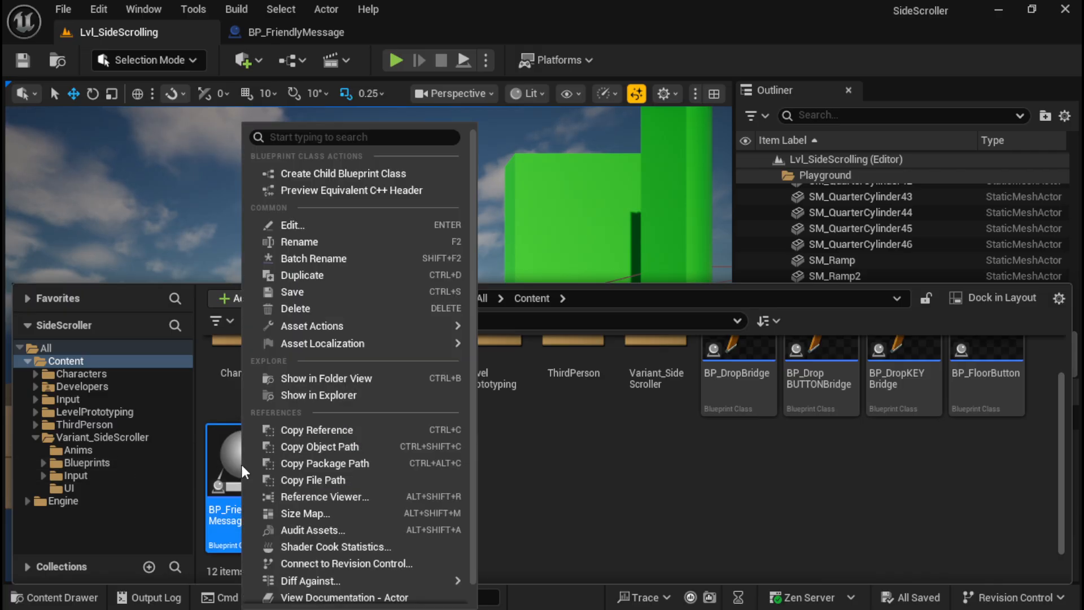
{"action": "left_click", "coordinate": [305, 275]}
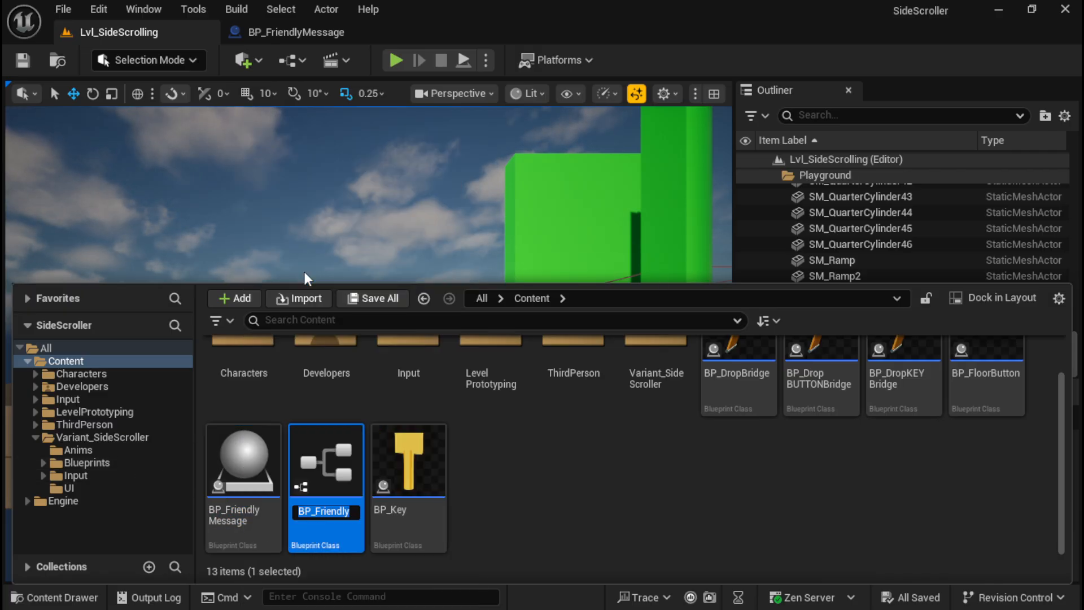
{"action": "key", "text": "End"}
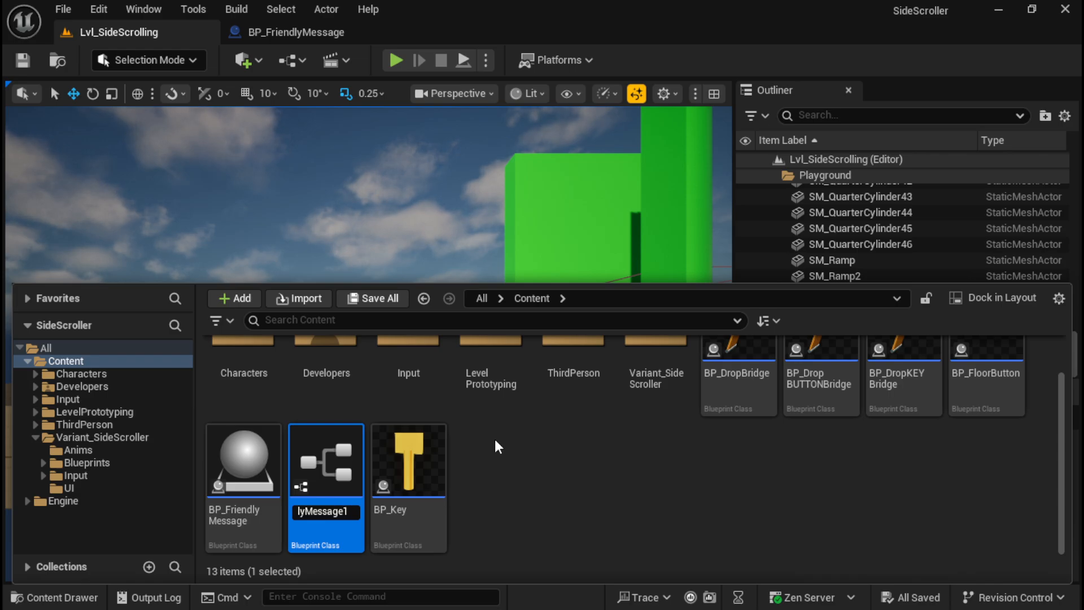
{"action": "key", "text": "BackSpace"}
{"action": "key", "text": "BackSpace"}
{"action": "key", "text": "BackSpace"}
{"action": "key", "text": "BackSpace"}
{"action": "key", "text": "BackSpace"}
{"action": "key", "text": "BackSpace"}
{"action": "key", "text": "BackSpace"}
{"action": "key", "text": "BackSpace"}
{"action": "key", "text": "BackSpace"}
{"action": "key", "text": "BackSpace"}
{"action": "key", "text": "BackSpace"}
{"action": "key", "text": "BackSpace"}
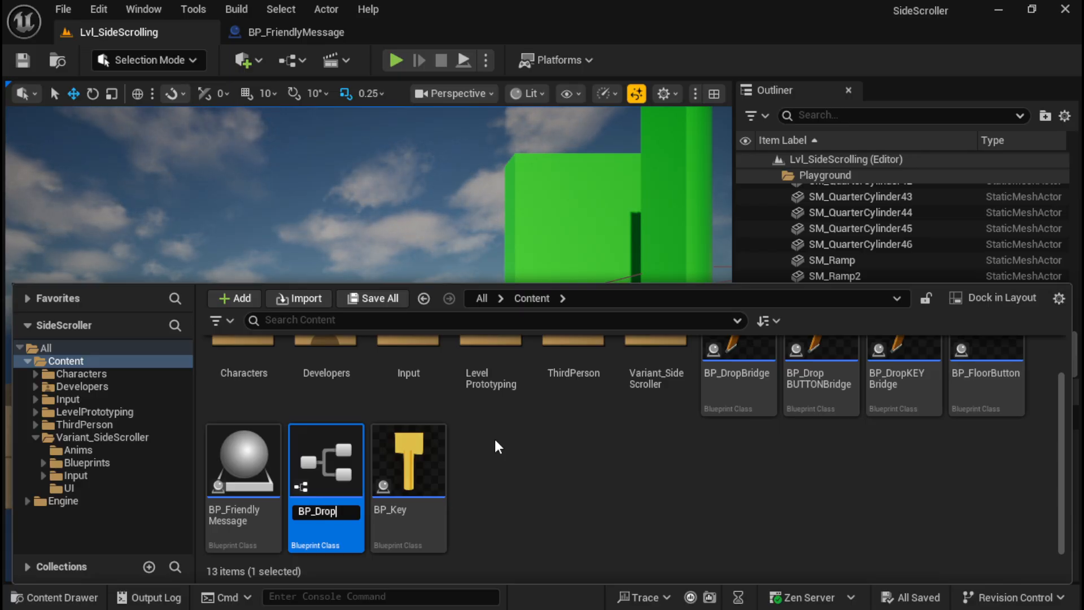
{"action": "type", "text": "Bridge"}
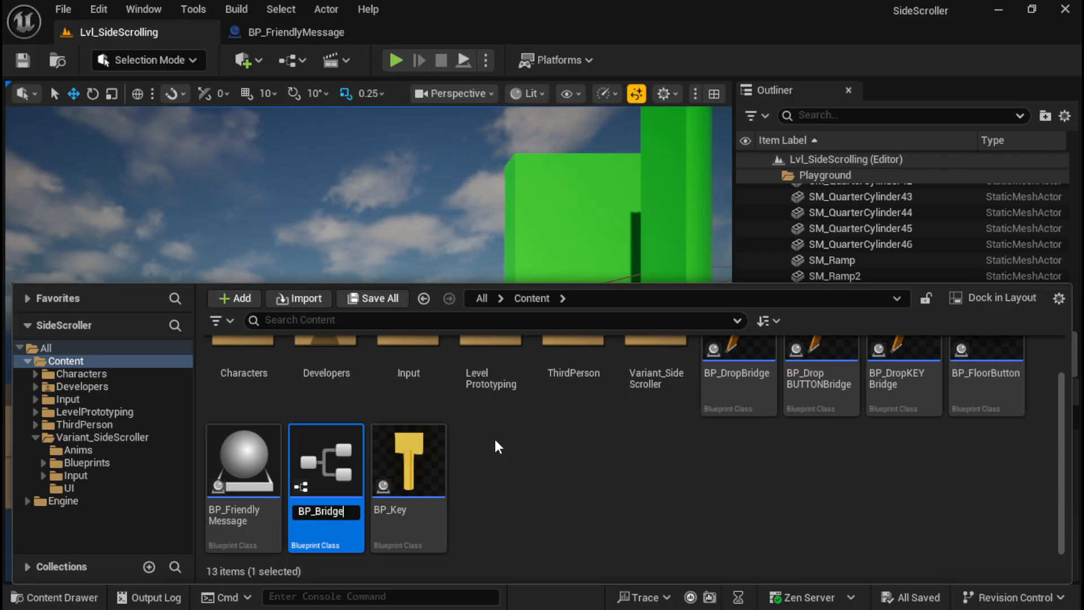
{"action": "key", "text": "Return"}
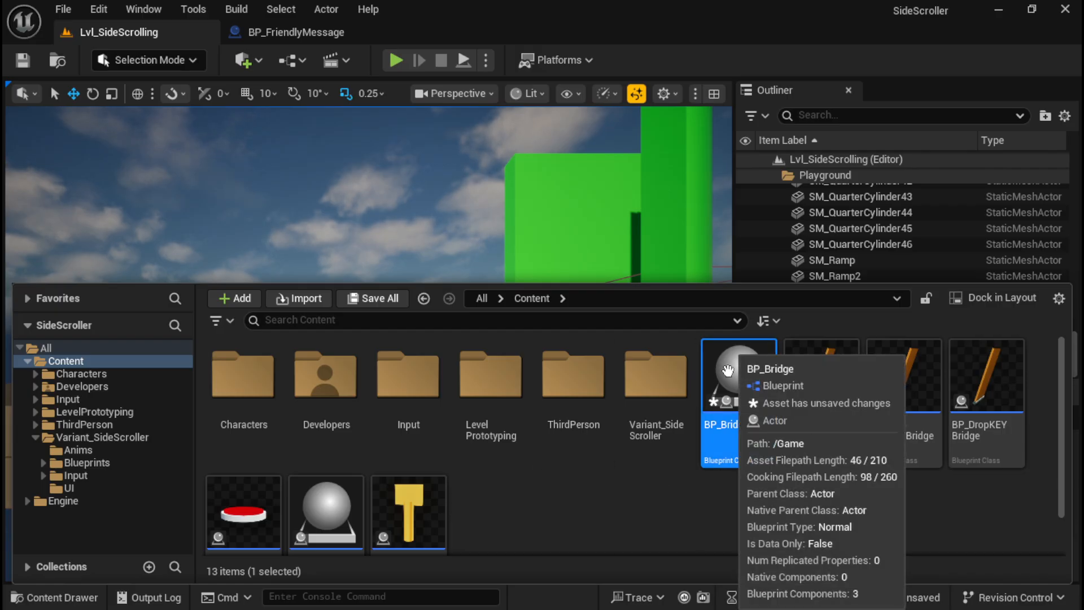
Step: Open BP_Bridge and delete the Text Render node and both Set Visibility nodes from its event graph
{"action": "double_click", "coordinate": [721, 395]}
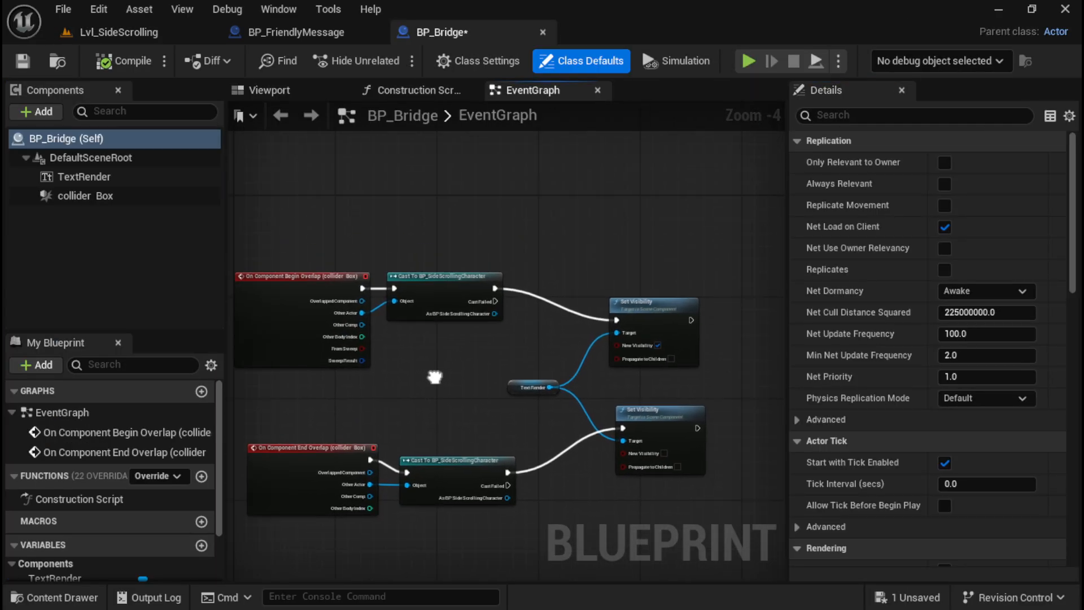
{"action": "left_click_drag", "start_coordinate": [465, 386], "coordinate": [503, 374]}
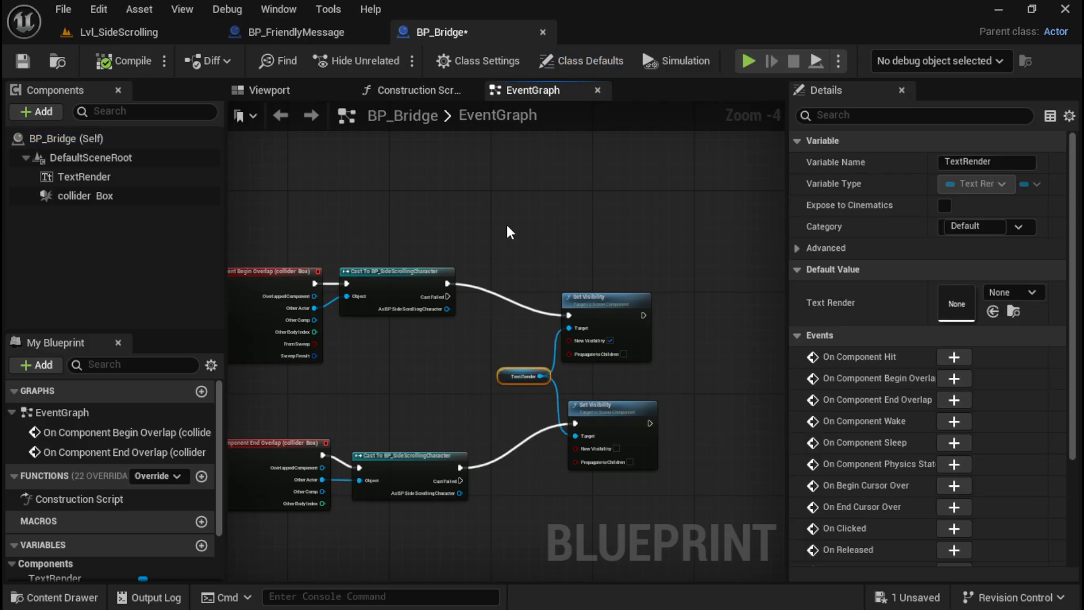
{"action": "left_click_drag", "start_coordinate": [510, 232], "coordinate": [679, 514]}
{"action": "key", "text": "Delete"}
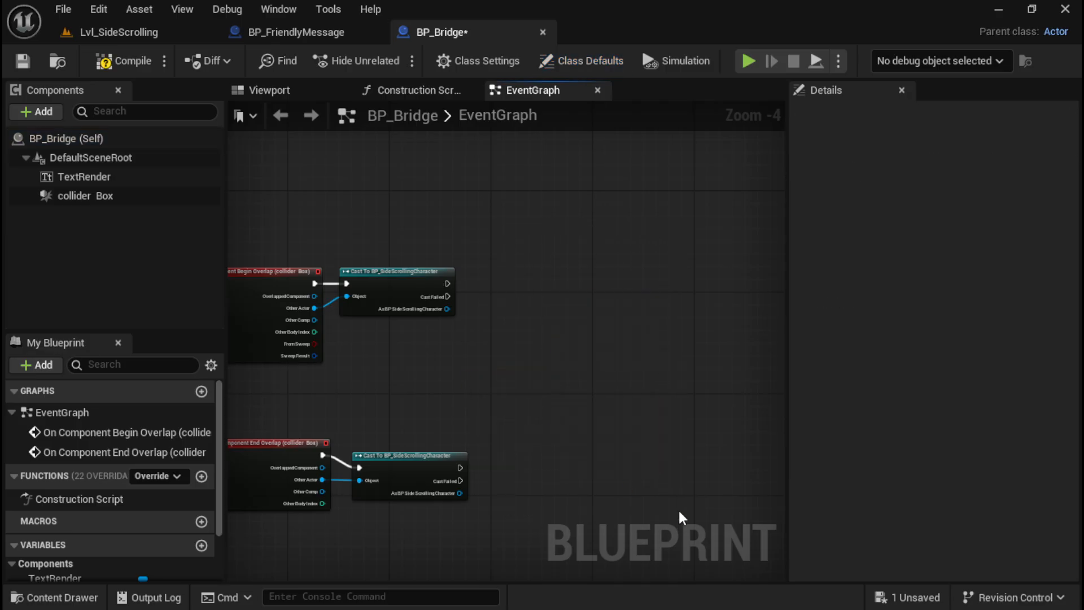
Step: Delete the TextRender component from BP_Bridge
{"action": "left_click", "coordinate": [254, 89]}
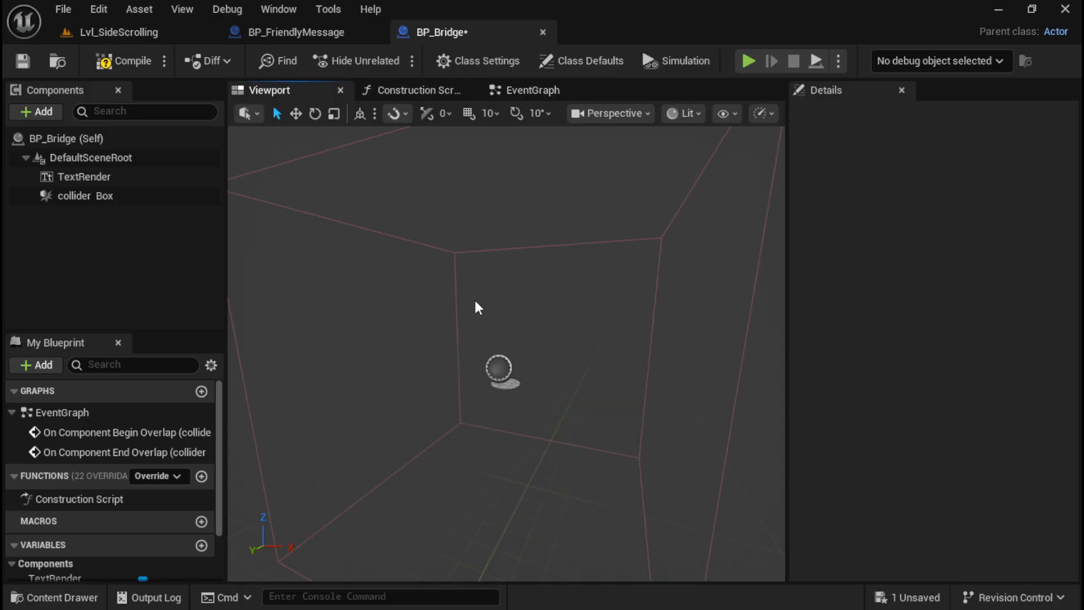
{"action": "left_click", "coordinate": [74, 177]}
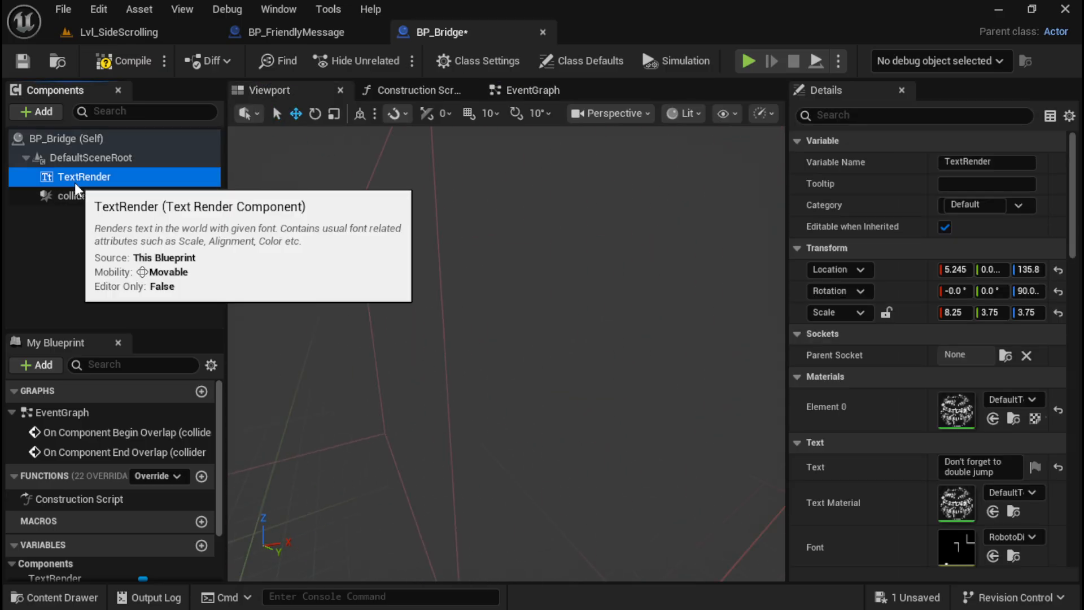
{"action": "key", "text": "Delete"}
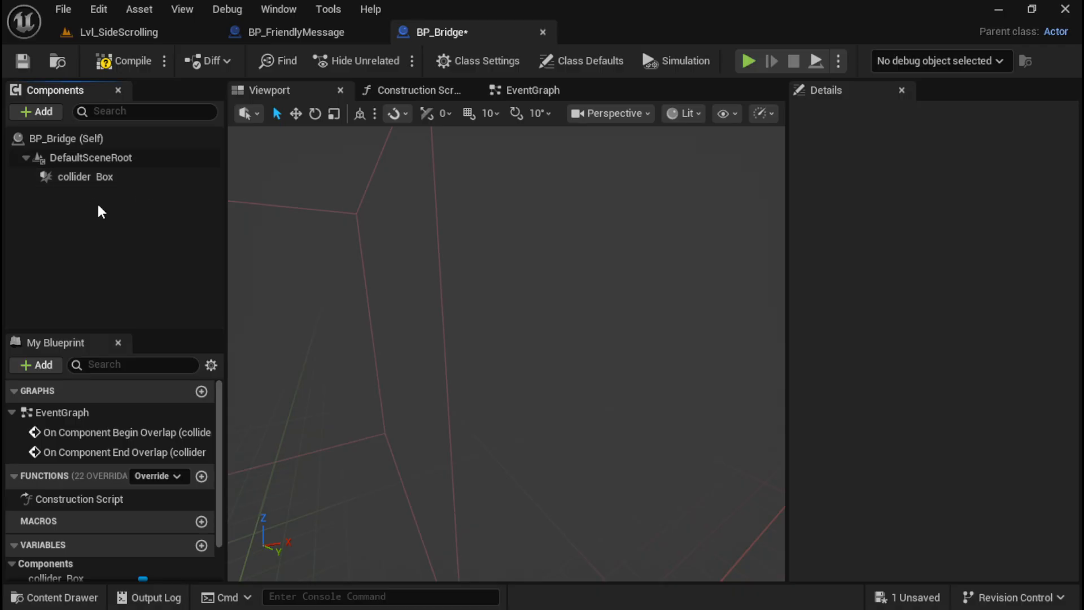
Step: Add a Cube basic shape component to BP_Bridge under DefaultSceneRoot
{"action": "right_click_drag", "start_coordinate": [362, 282], "coordinate": [297, 287]}
{"action": "key", "text": "s"}
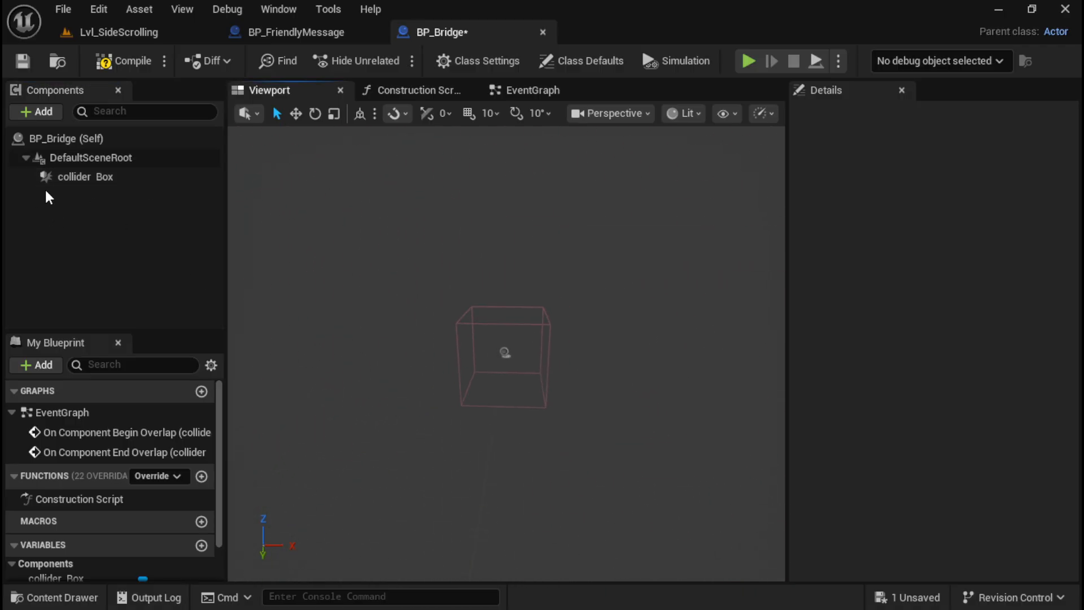
{"action": "left_click", "coordinate": [34, 112]}
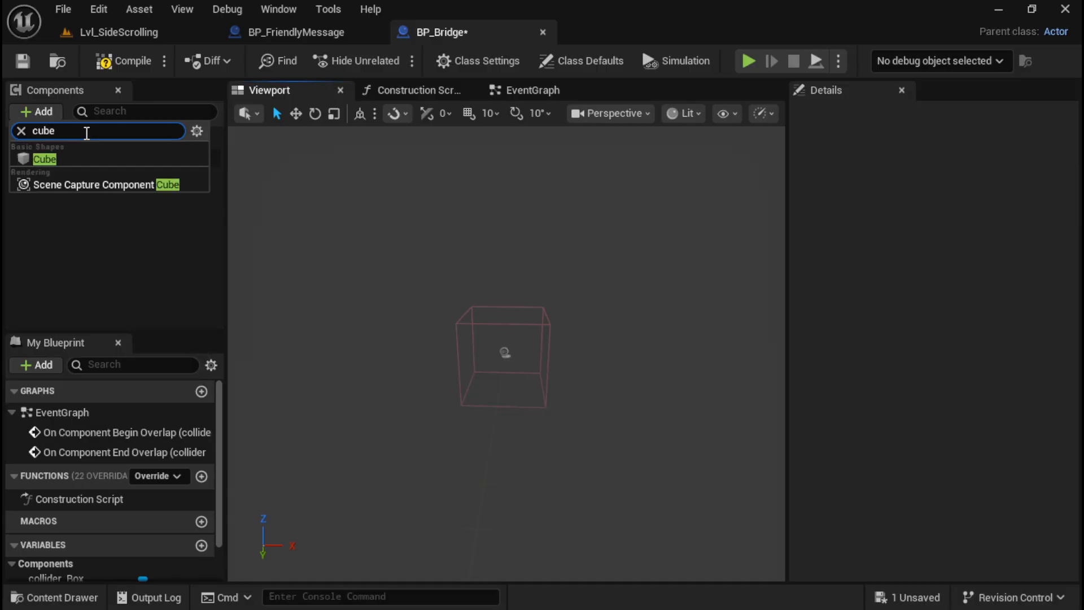
{"action": "left_click", "coordinate": [41, 160]}
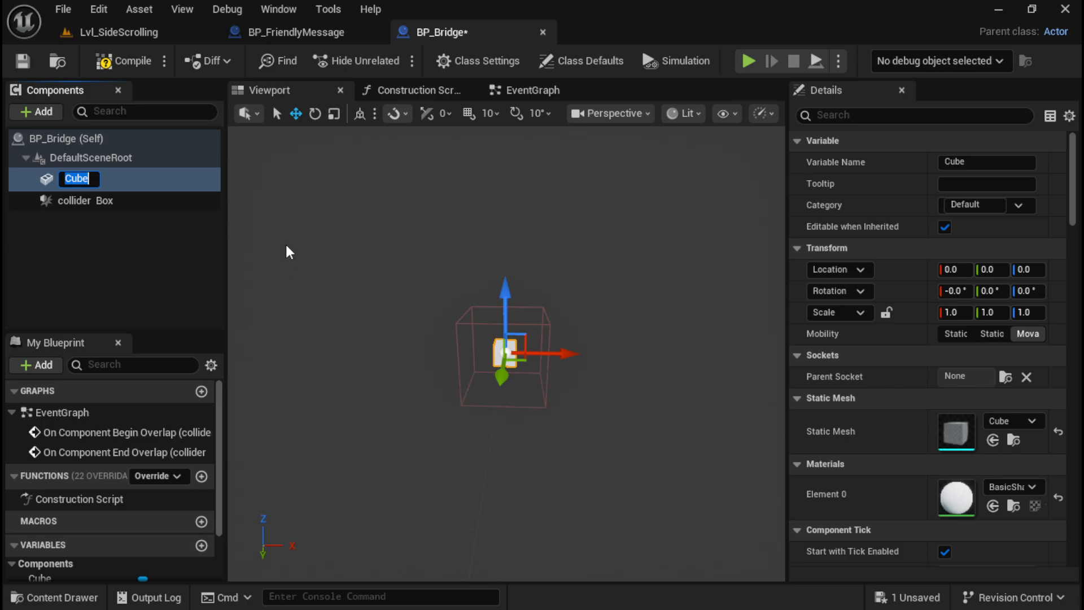
{"action": "left_click", "coordinate": [171, 203]}
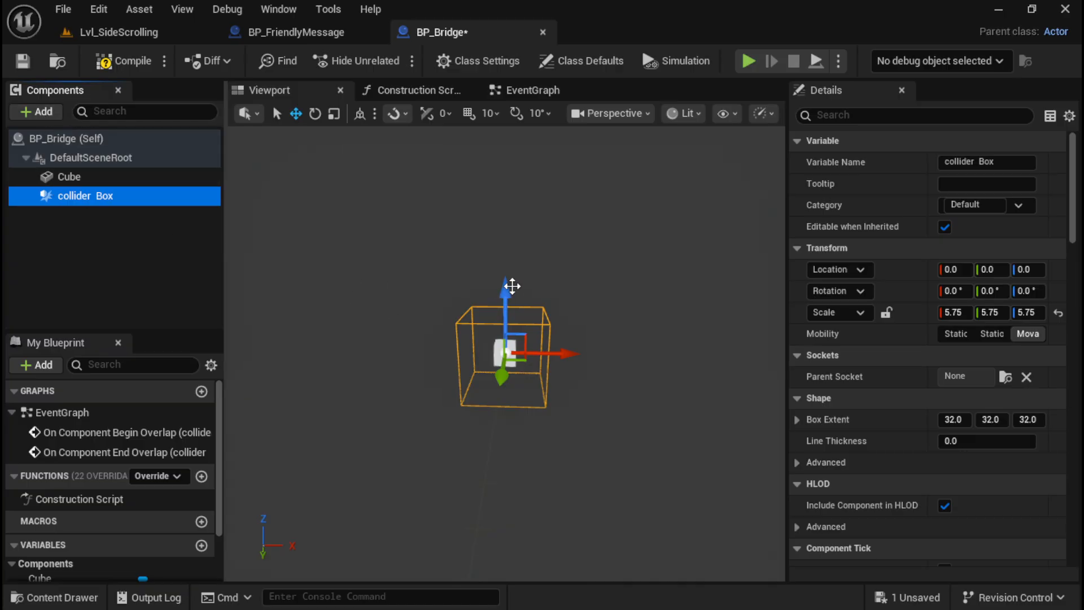
{"action": "mouse_move", "coordinate": [505, 298]}
{"action": "left_mouse_down"}
{"action": "mouse_move", "coordinate": [506, 268]}
{"action": "mouse_move", "coordinate": [507, 288]}
{"action": "left_mouse_up"}
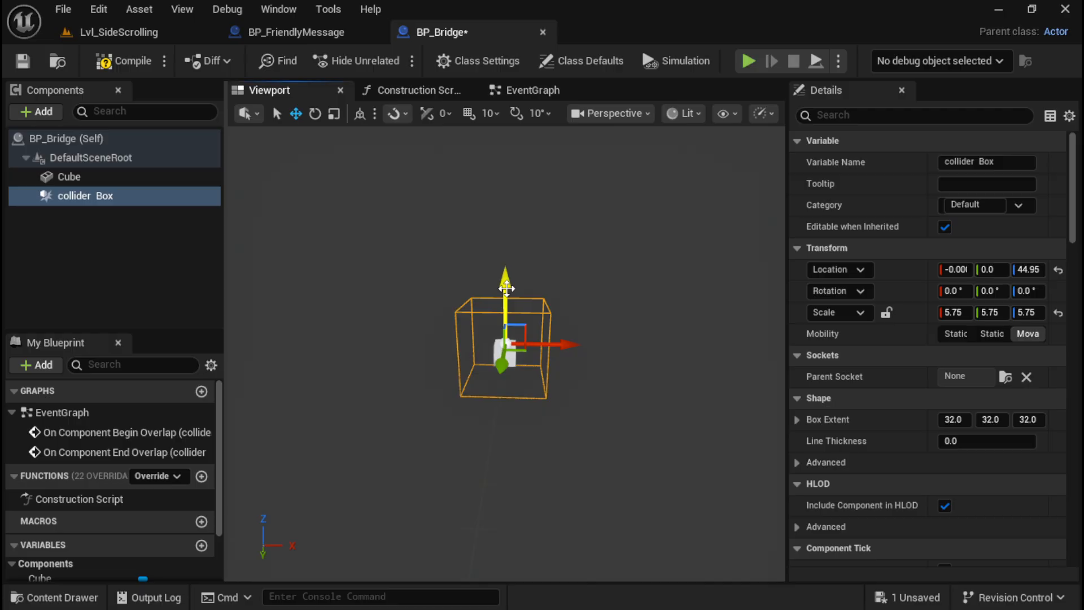
{"action": "key", "text": "ctrl+z"}
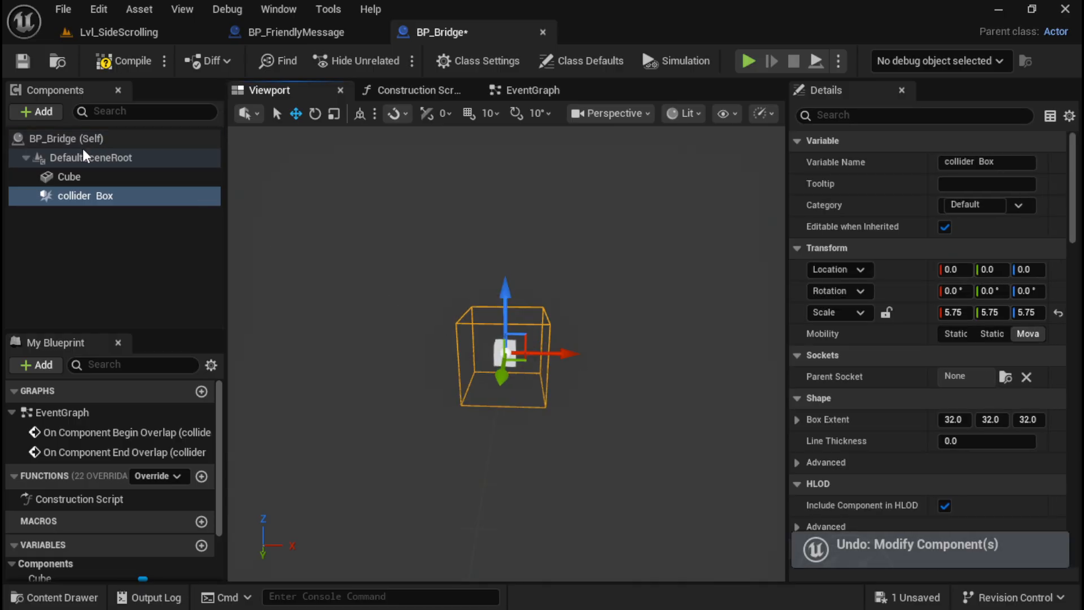
Step: Rename the Cube component to Bridge and move it along X to about 227.5
{"action": "left_click", "coordinate": [77, 180]}
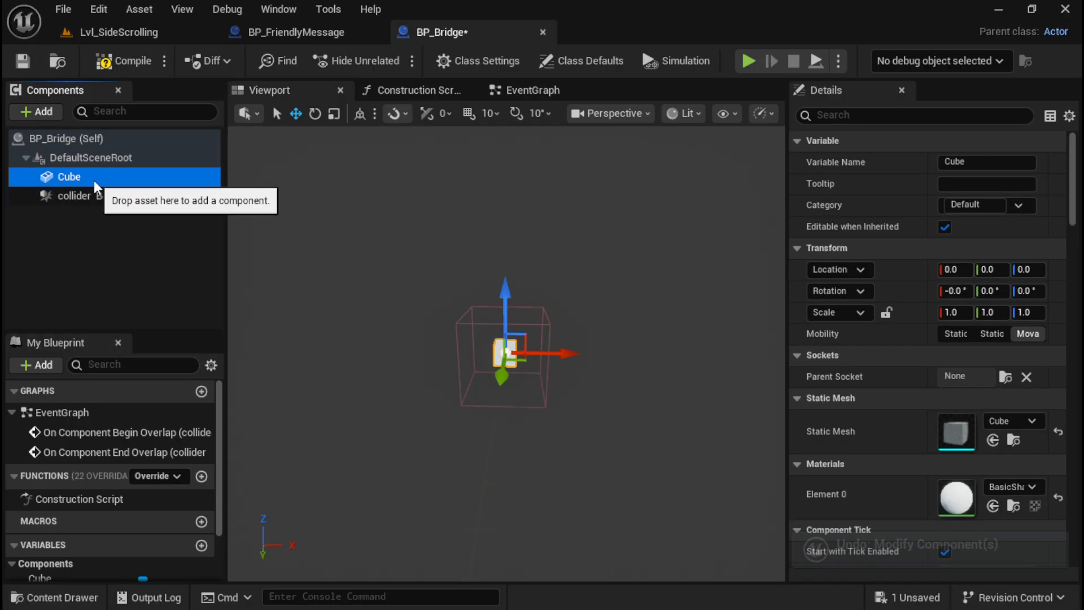
{"action": "left_click", "coordinate": [76, 177]}
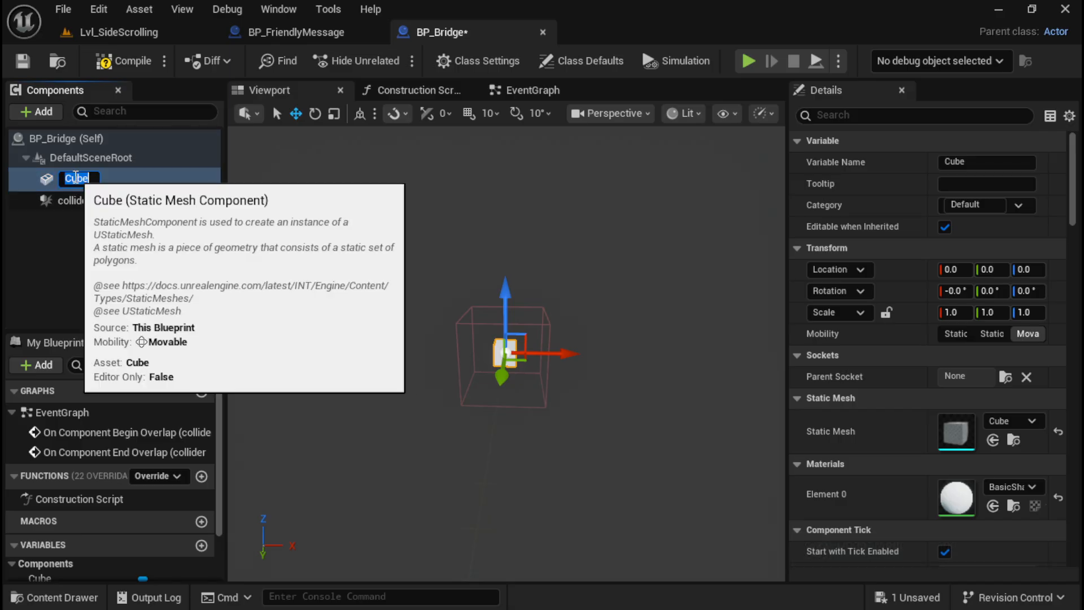
{"action": "type", "text": "Bridge"}
{"action": "key", "text": "Return"}
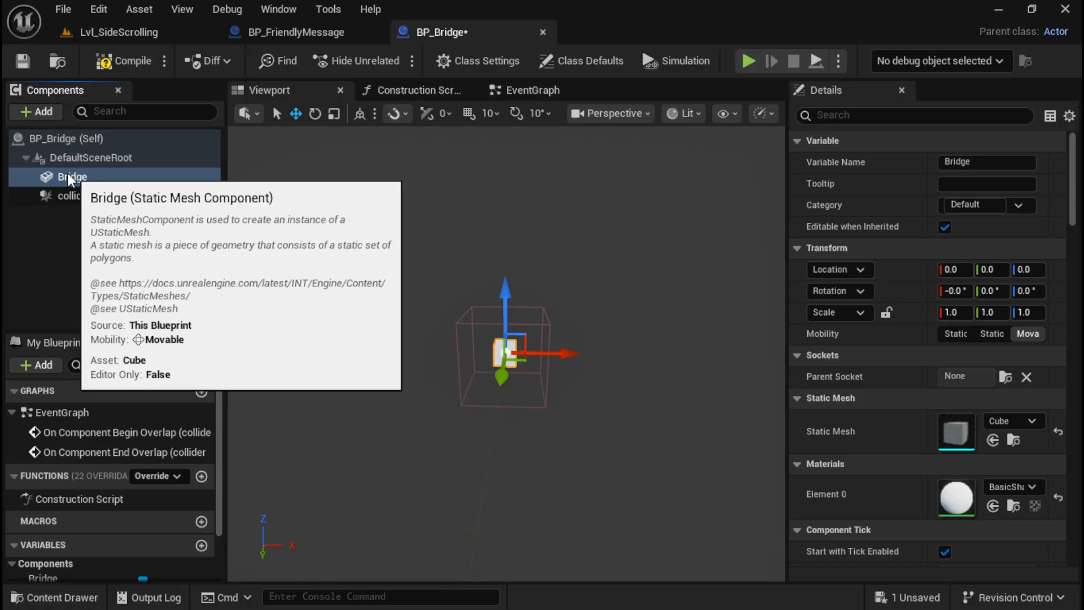
{"action": "left_click_drag", "start_coordinate": [552, 353], "coordinate": [608, 355]}
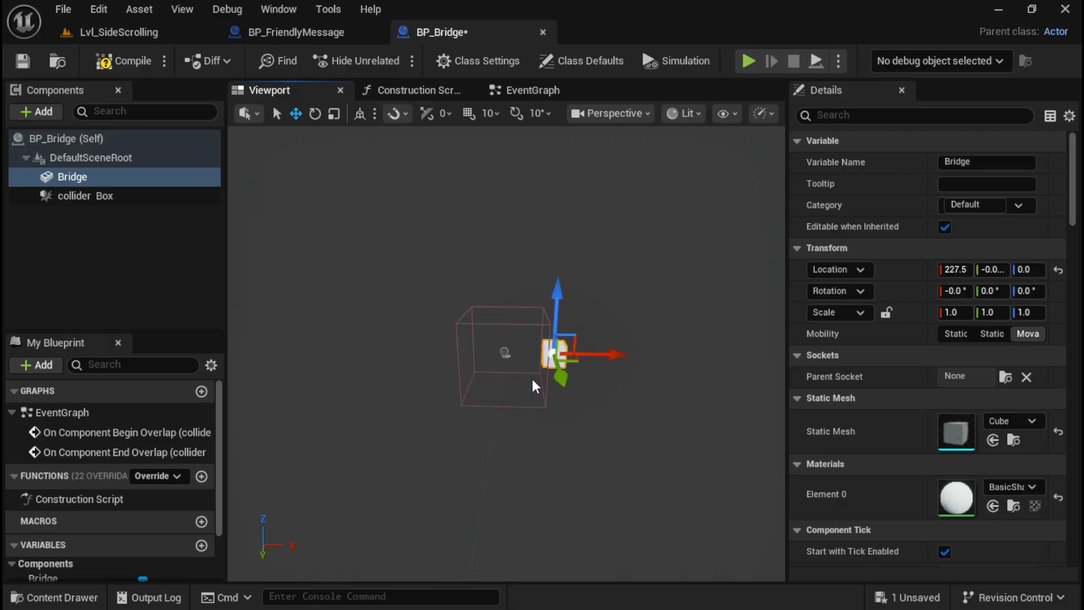
Step: Scale the Bridge component into a long flat slab, about 28.75 in X and 3.5 in Y
{"action": "right_click_drag", "start_coordinate": [452, 323], "coordinate": [556, 383]}
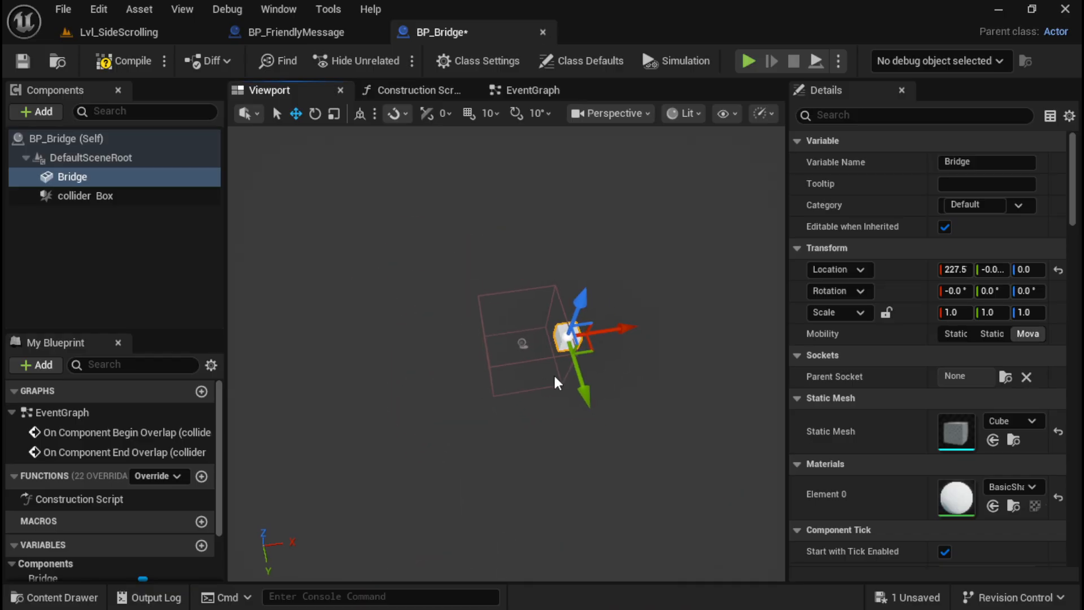
{"action": "right_click_drag", "start_coordinate": [485, 291], "coordinate": [509, 290]}
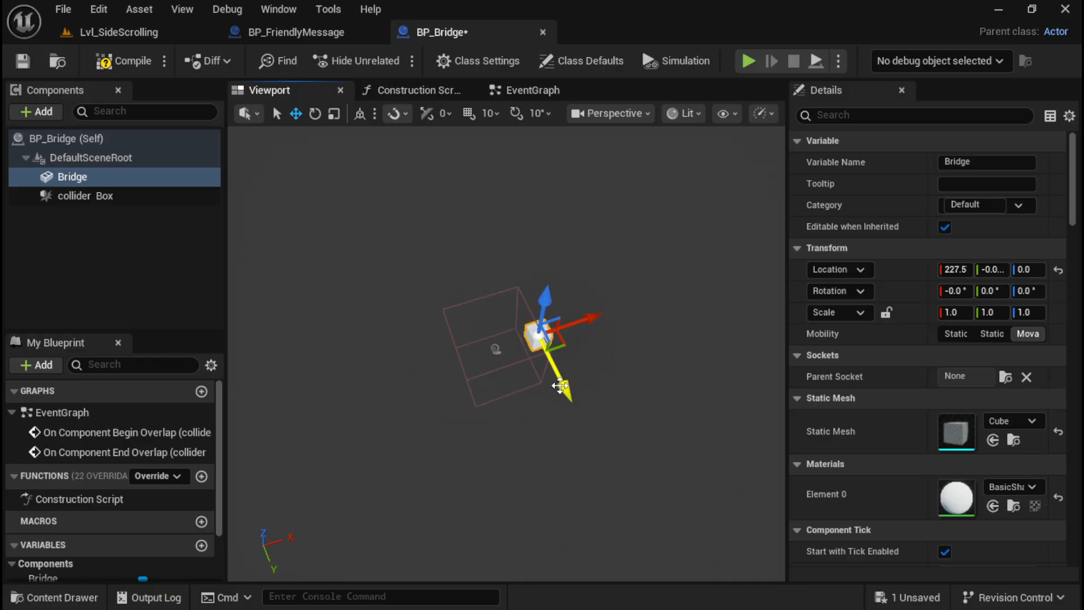
{"action": "right_click_drag", "start_coordinate": [561, 385], "coordinate": [453, 384]}
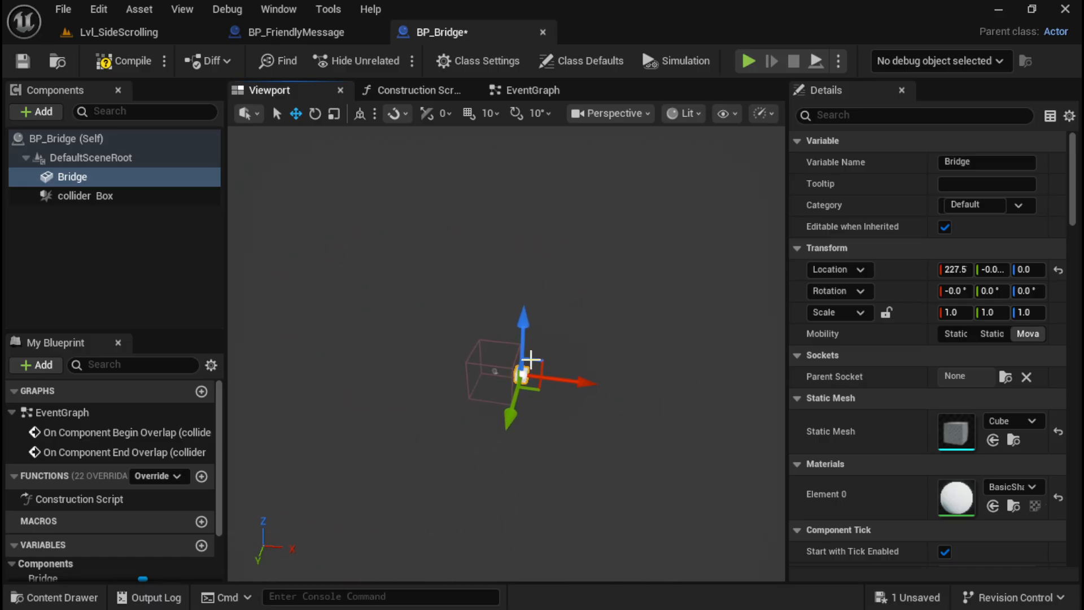
{"action": "key", "text": "e"}
{"action": "key", "text": "r"}
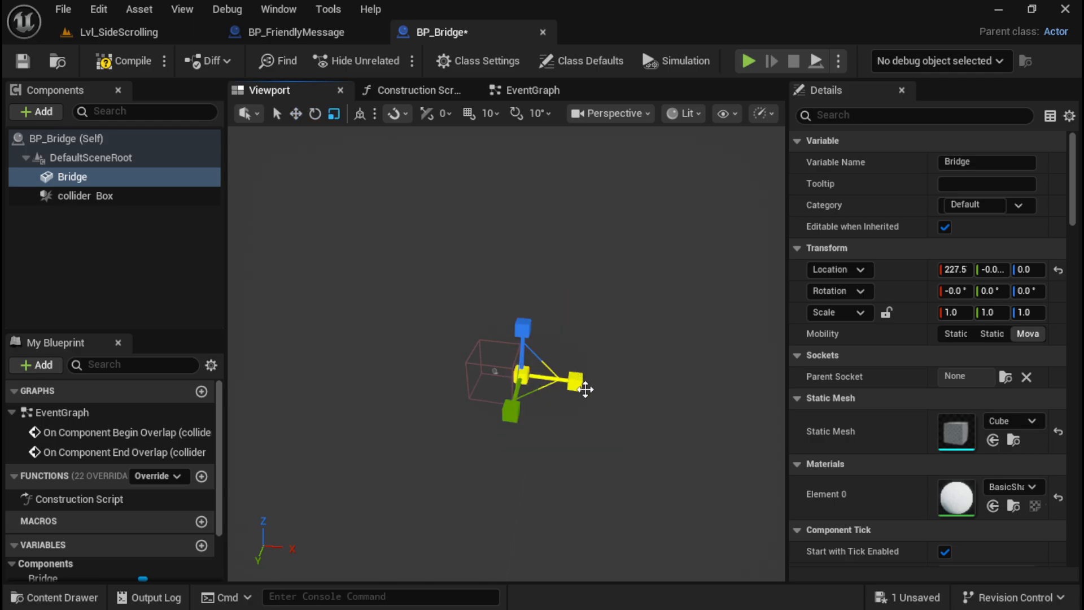
{"action": "left_click_drag", "start_coordinate": [577, 382], "coordinate": [678, 397]}
{"action": "mouse_move", "coordinate": [506, 406]}
{"action": "left_mouse_down"}
{"action": "mouse_move", "coordinate": [509, 423]}
{"action": "mouse_move", "coordinate": [512, 401]}
{"action": "left_mouse_up"}
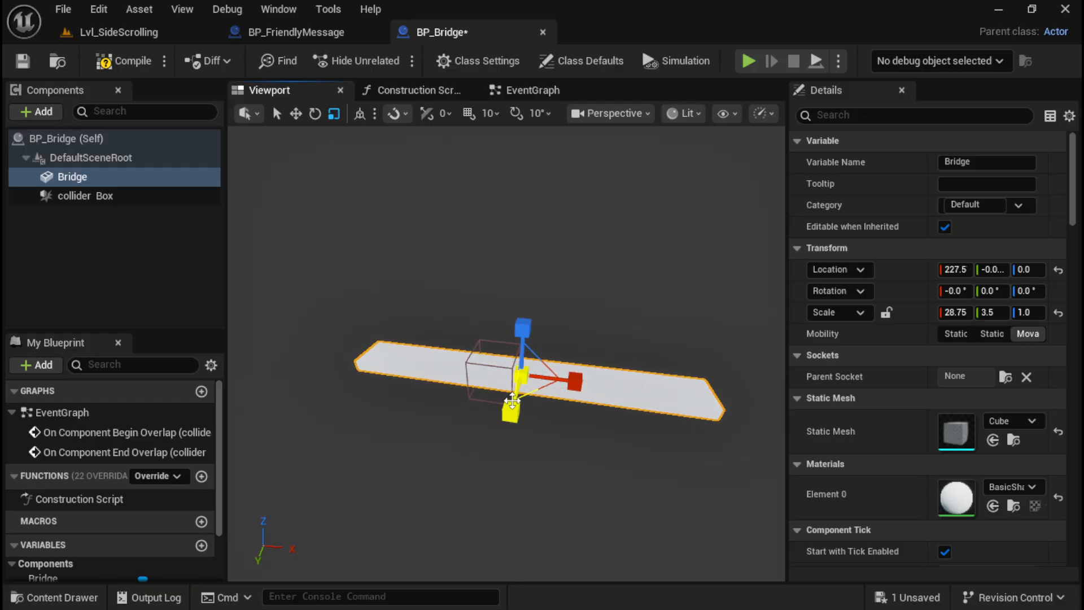
Step: Move the Bridge component along X to about 1612 so its near end sits beside the collider box
{"action": "key", "text": "w"}
{"action": "left_click_drag", "start_coordinate": [567, 379], "coordinate": [772, 405]}
{"action": "right_click_drag", "start_coordinate": [560, 438], "coordinate": [590, 437]}
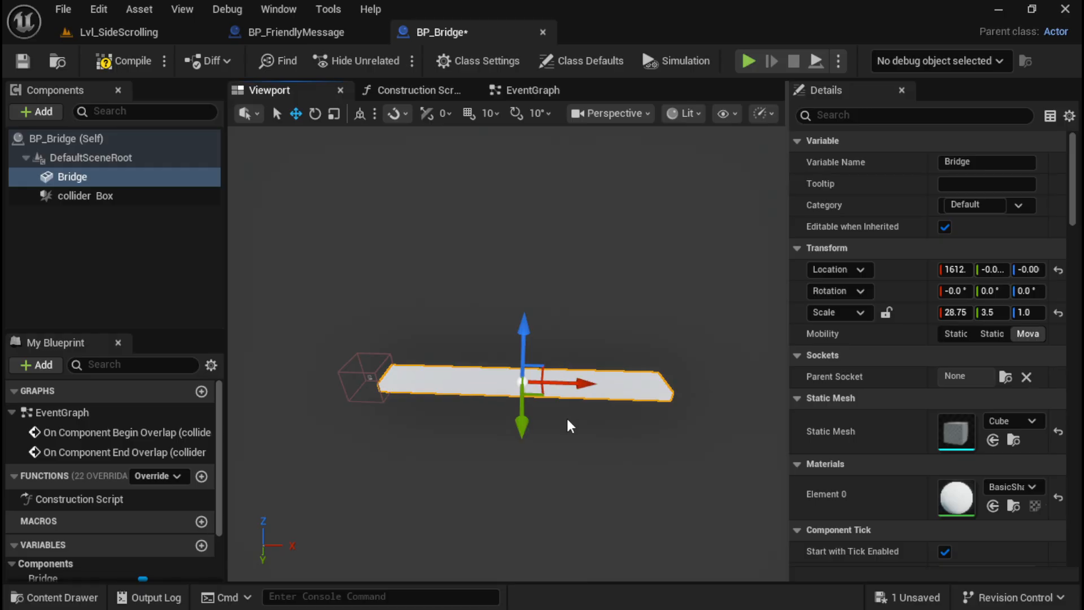
{"action": "right_click_drag", "start_coordinate": [384, 402], "coordinate": [375, 397]}
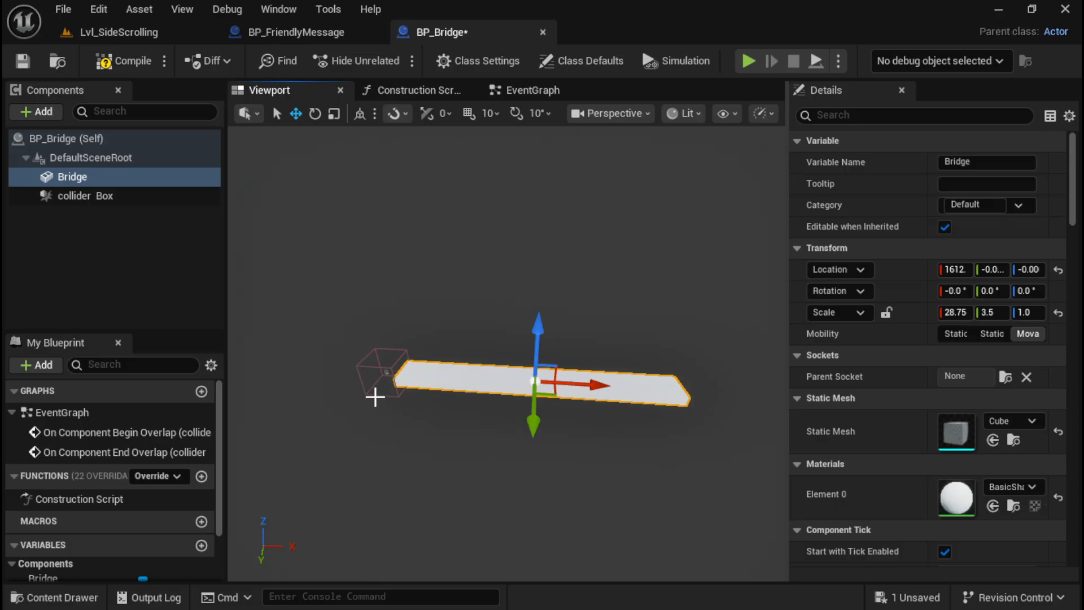
Step: Shorten the Bridge component to an X scale of 23.75 and move it along X to about 1289 so it meets the collider box
{"action": "key", "text": "e"}
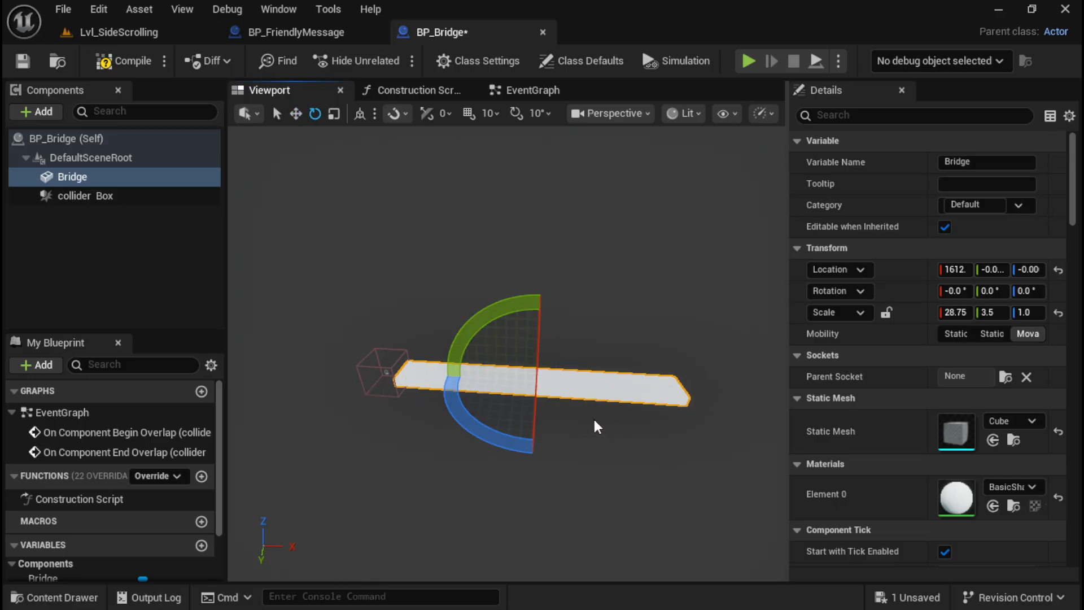
{"action": "key", "text": "r"}
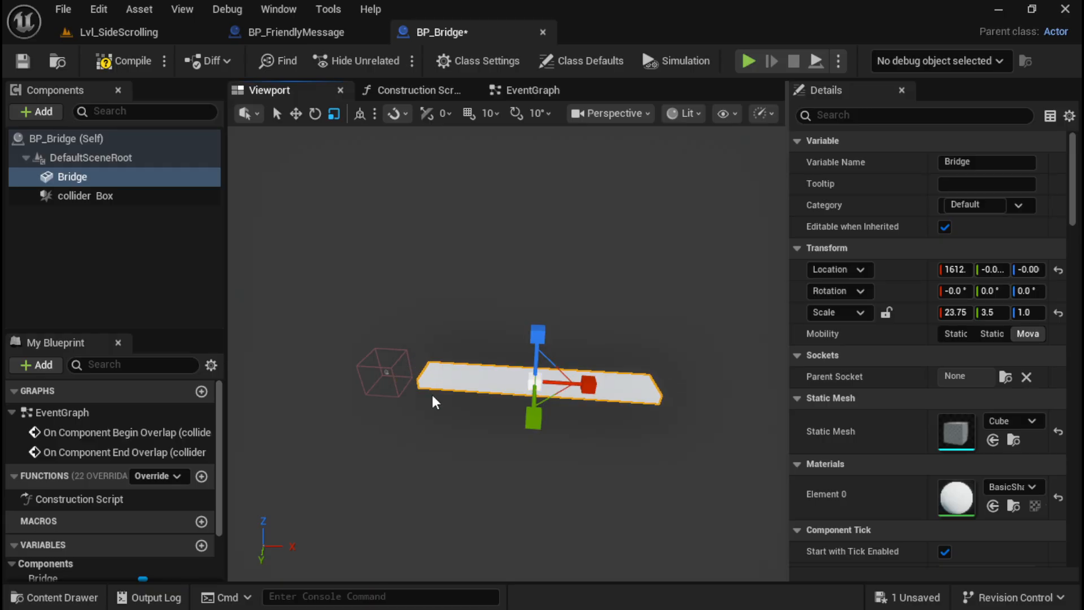
{"action": "key", "text": "w"}
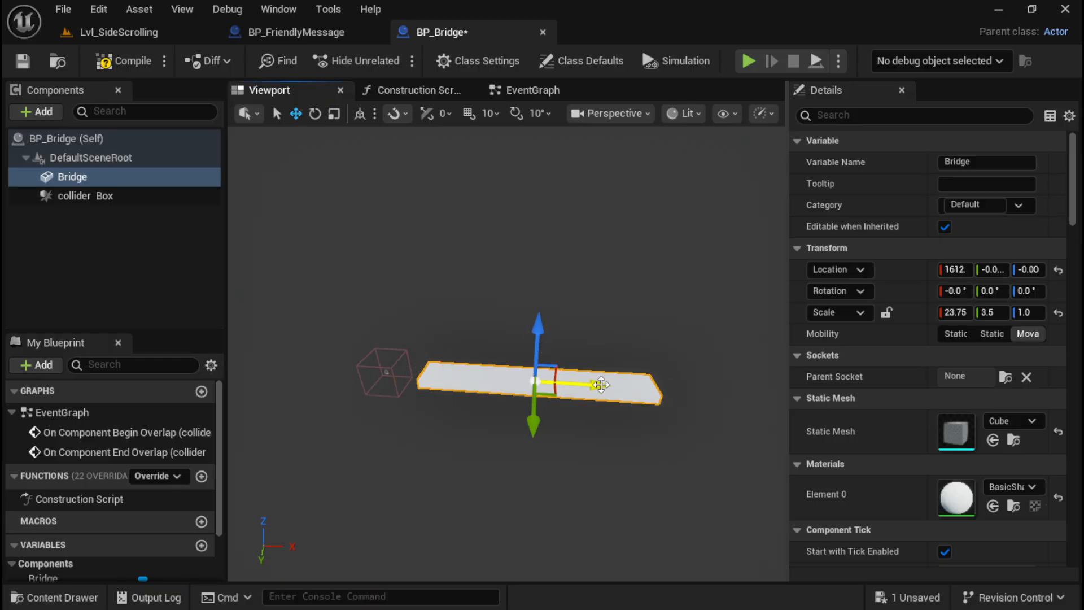
{"action": "left_click_drag", "start_coordinate": [602, 384], "coordinate": [568, 384]}
{"action": "right_click_drag", "start_coordinate": [443, 413], "coordinate": [590, 511]}
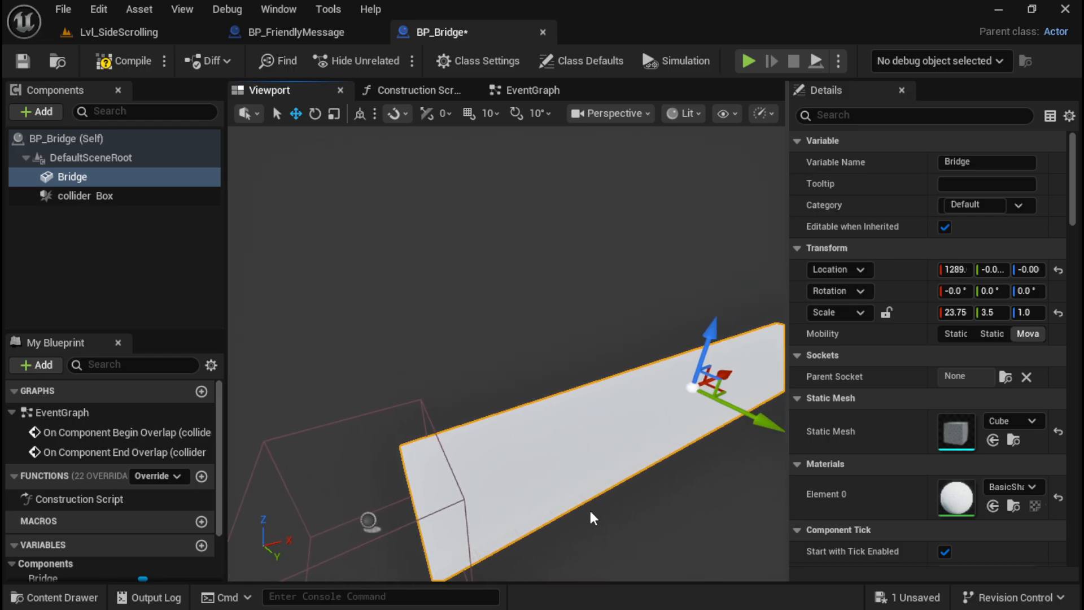
{"action": "right_click_drag", "start_coordinate": [527, 490], "coordinate": [432, 485]}
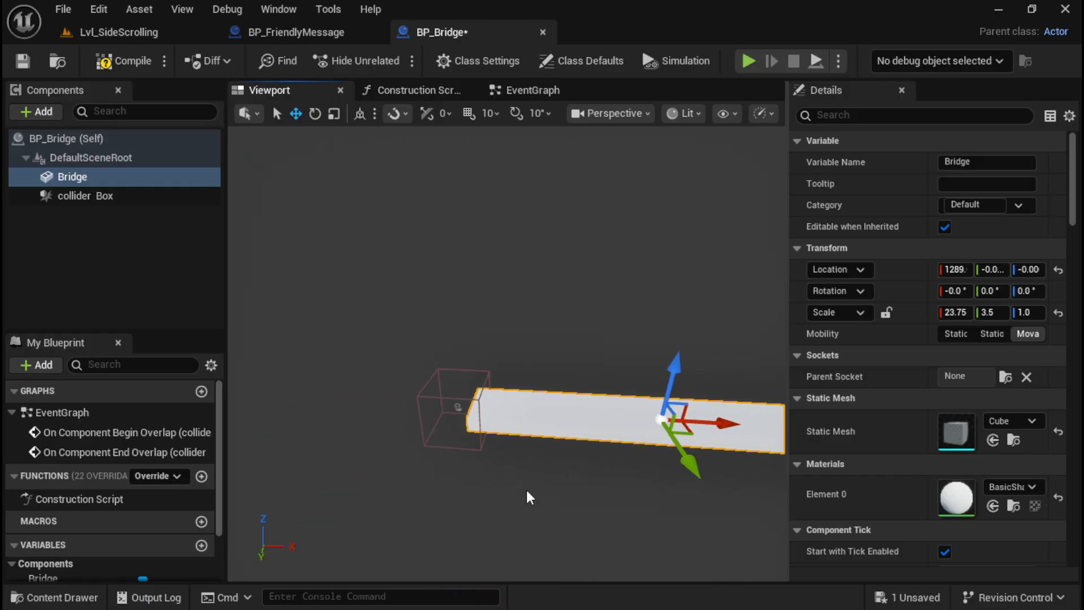
Step: Add a Cylinder basic shape component as a child of Bridge
{"action": "left_click", "coordinate": [45, 112]}
{"action": "type", "text": "cy"}
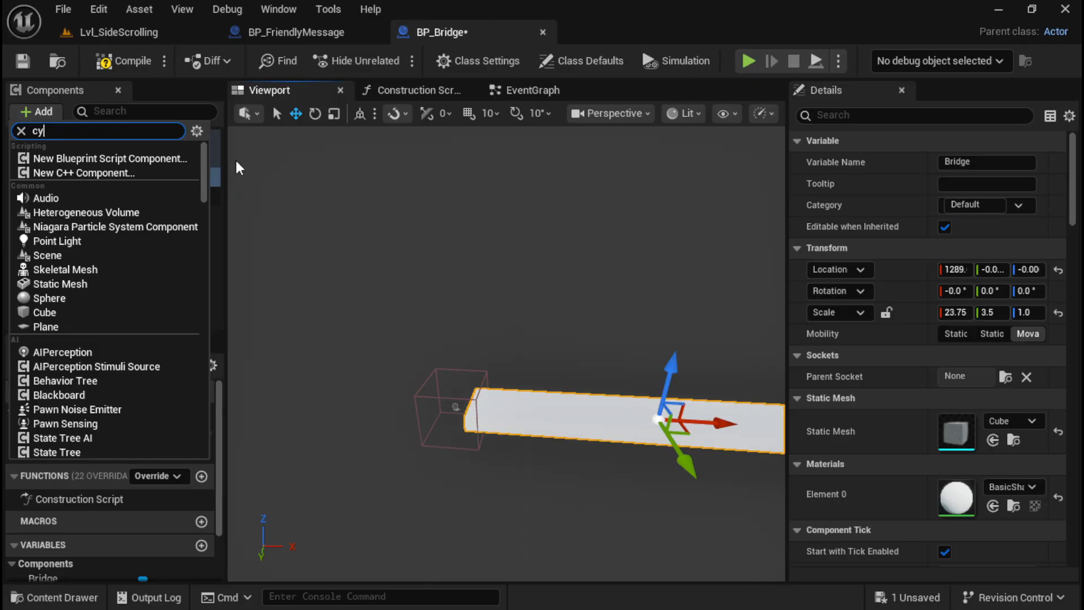
{"action": "type", "text": "linder"}
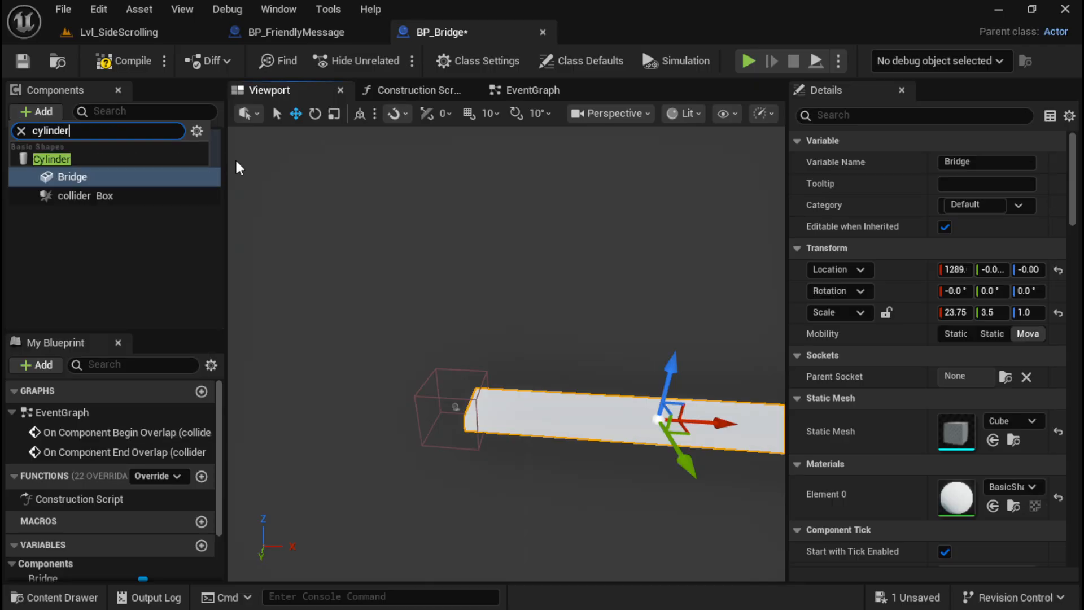
{"action": "left_click", "coordinate": [51, 159]}
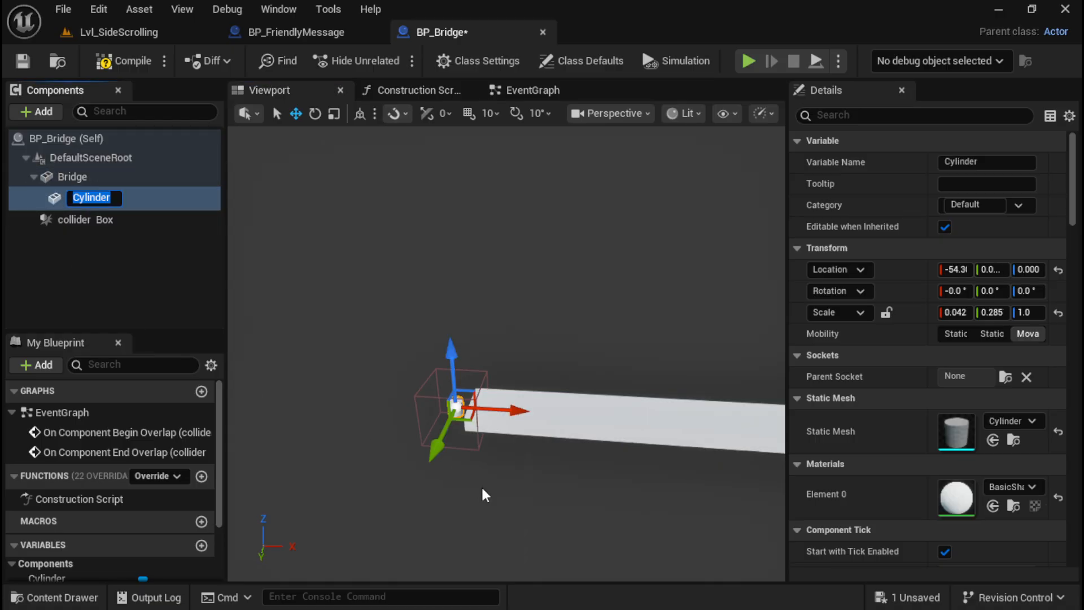
Step: Rotate the Cylinder component 90° about X so it lies across the bridge's width
{"action": "right_click_drag", "start_coordinate": [480, 316], "coordinate": [638, 342]}
{"action": "key", "text": "e"}
{"action": "left_click_drag", "start_coordinate": [474, 419], "coordinate": [510, 454]}
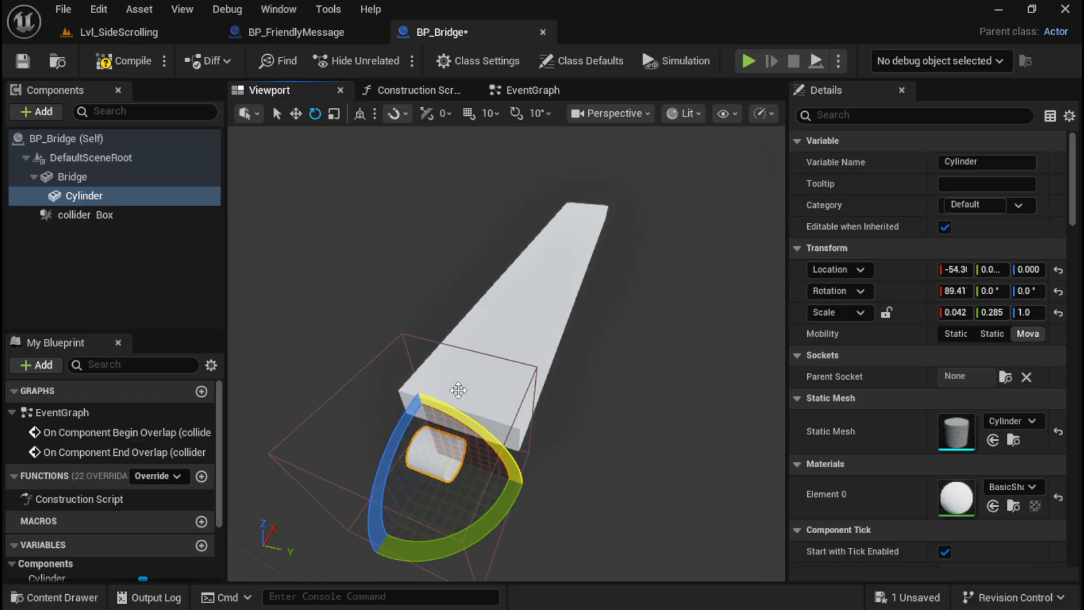
{"action": "left_click", "coordinate": [955, 291]}
{"action": "type", "text": "90"}
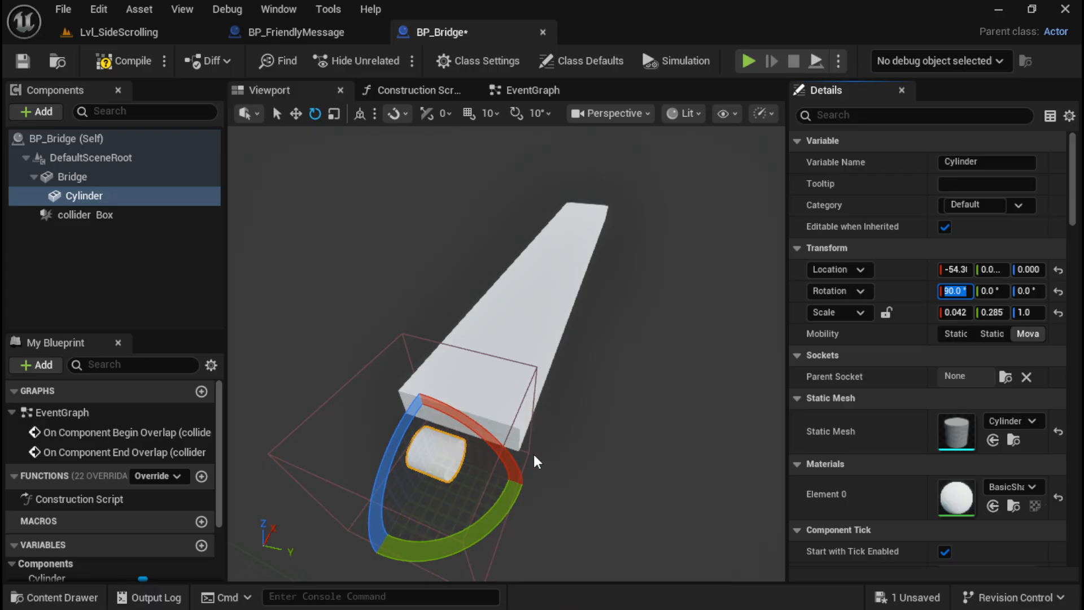
Step: Scale the Cylinder component along its length to 4.5 in Z so it spans beyond the bridge's width
{"action": "type", "text": "wer"}
{"action": "left_click", "coordinate": [334, 114]}
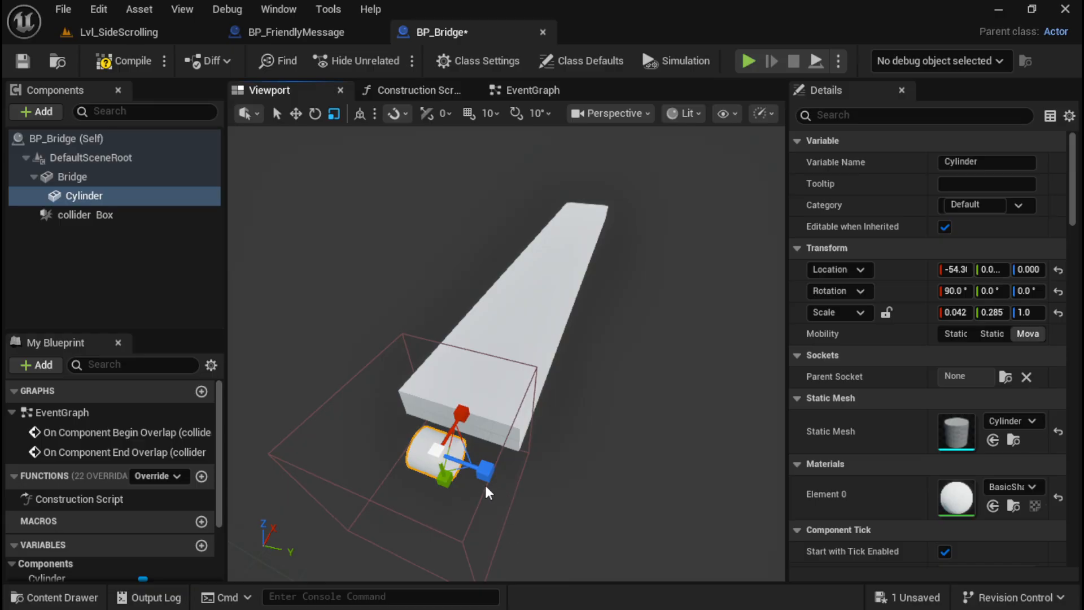
{"action": "left_click_drag", "start_coordinate": [486, 480], "coordinate": [537, 502]}
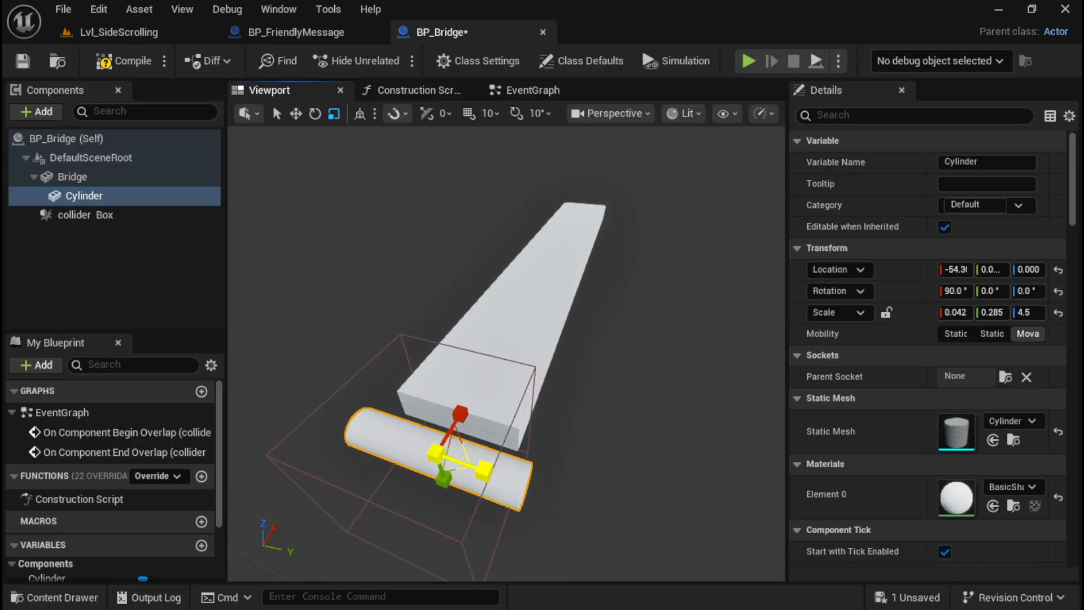
Step: Move the Cylinder component along X to about -50.7 so it touches the near end of the bridge slab
{"action": "left_click_drag", "start_coordinate": [460, 523], "coordinate": [390, 497], "text": "alt"}
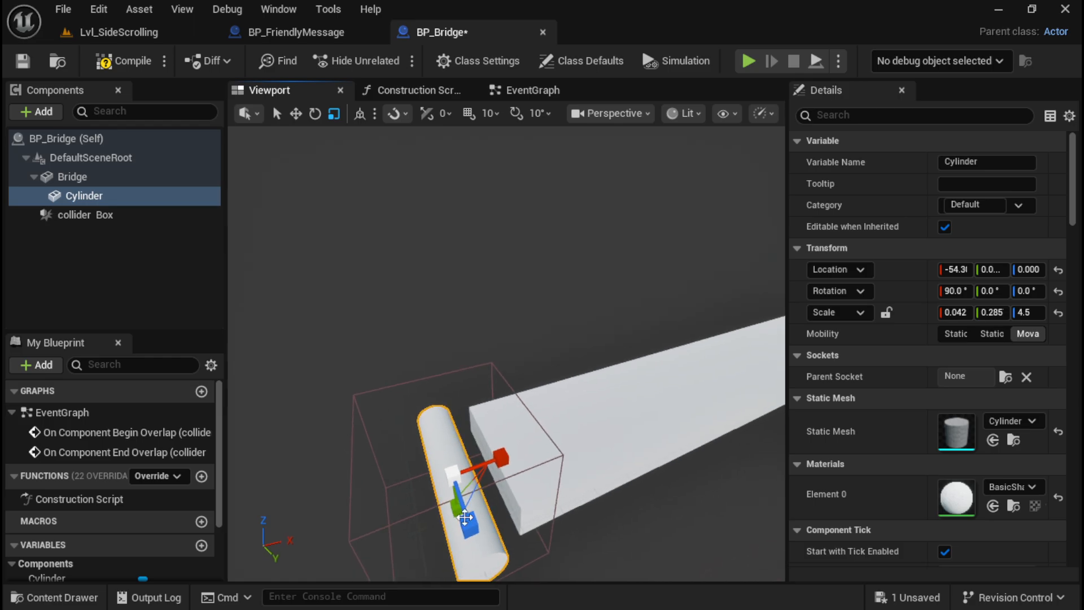
{"action": "key", "text": "w"}
{"action": "left_click_drag", "start_coordinate": [520, 455], "coordinate": [546, 447]}
{"action": "right_click_drag", "start_coordinate": [596, 492], "coordinate": [567, 463]}
{"action": "mouse_move", "coordinate": [517, 493]}
{"action": "right_mouse_down"}
{"action": "mouse_move", "coordinate": [508, 446]}
{"action": "mouse_move", "coordinate": [528, 418]}
{"action": "mouse_move", "coordinate": [517, 492]}
{"action": "right_mouse_up"}
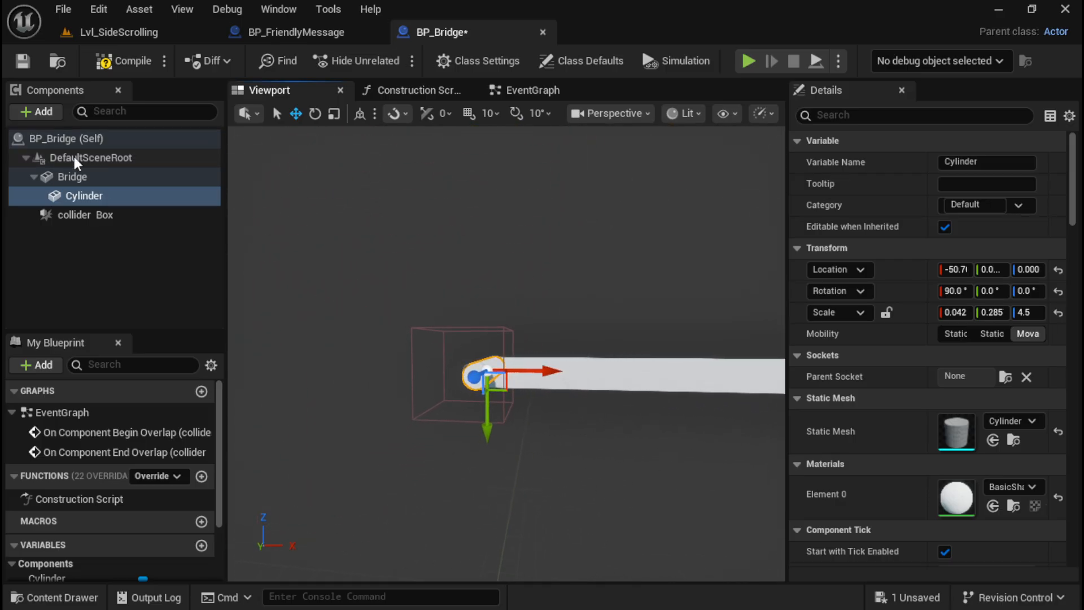
Step: Search the Bridge component's material choices for wood, stone and rock materials
{"action": "left_click", "coordinate": [68, 177]}
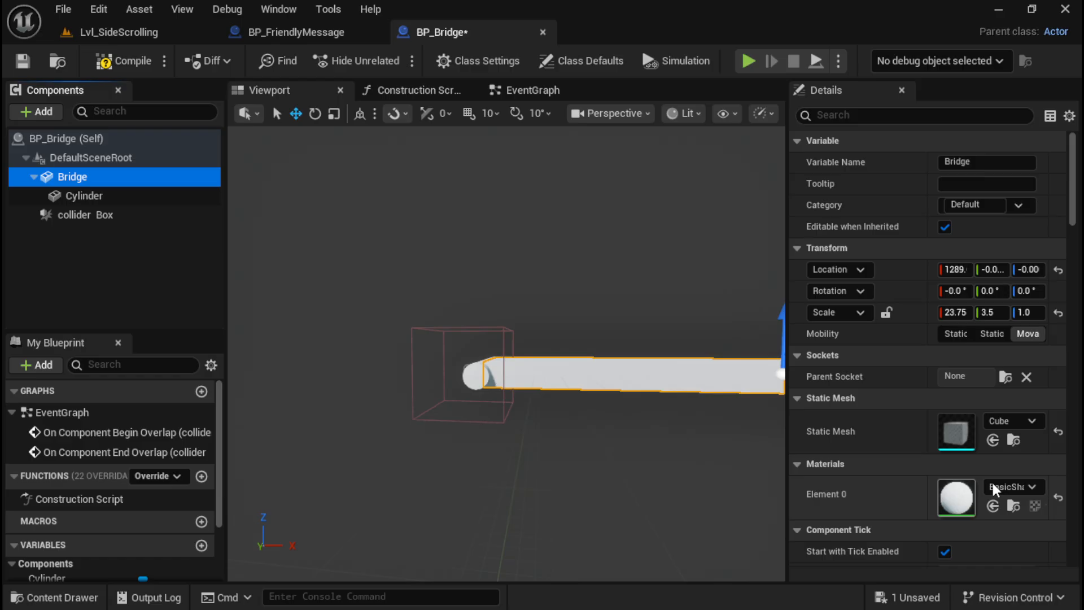
{"action": "left_click", "coordinate": [937, 483]}
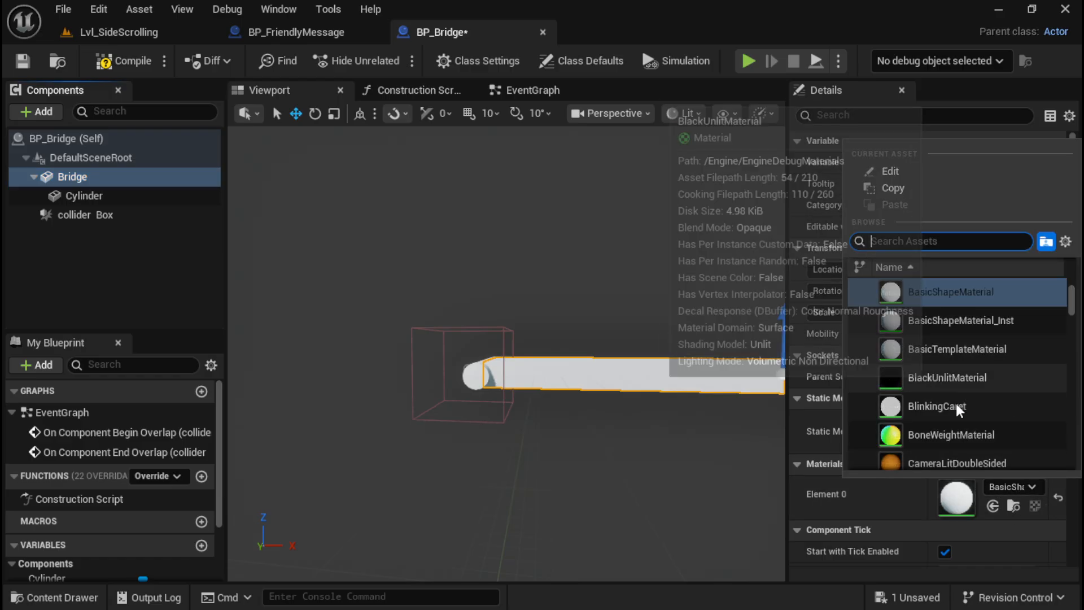
{"action": "scroll", "coordinate": [955, 398], "scroll_direction": "down", "scroll_amount": 3}
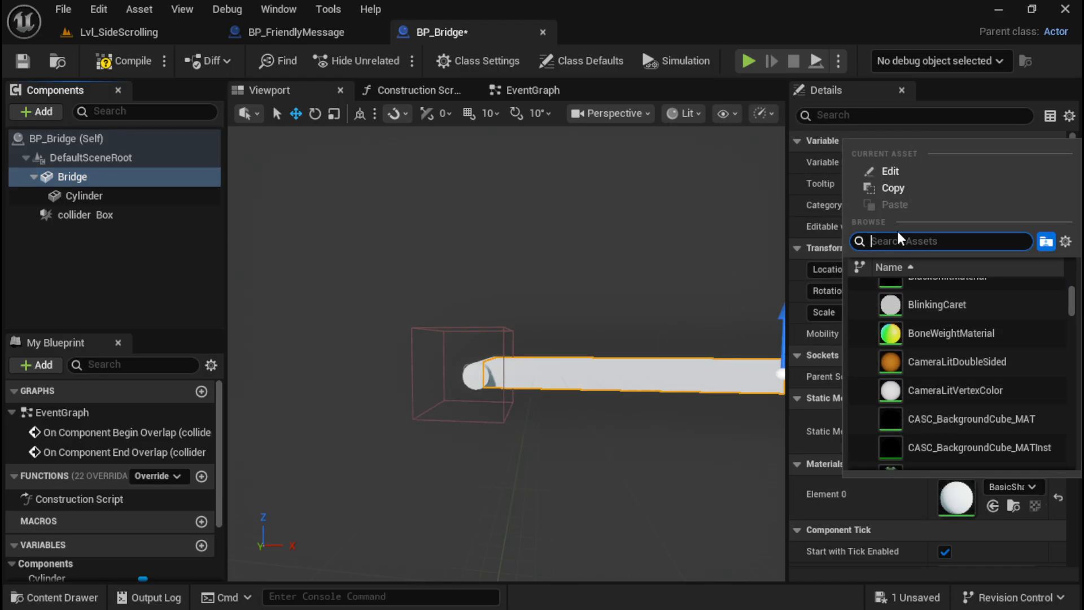
{"action": "type", "text": "wood"}
{"action": "key", "text": "BackSpace"}
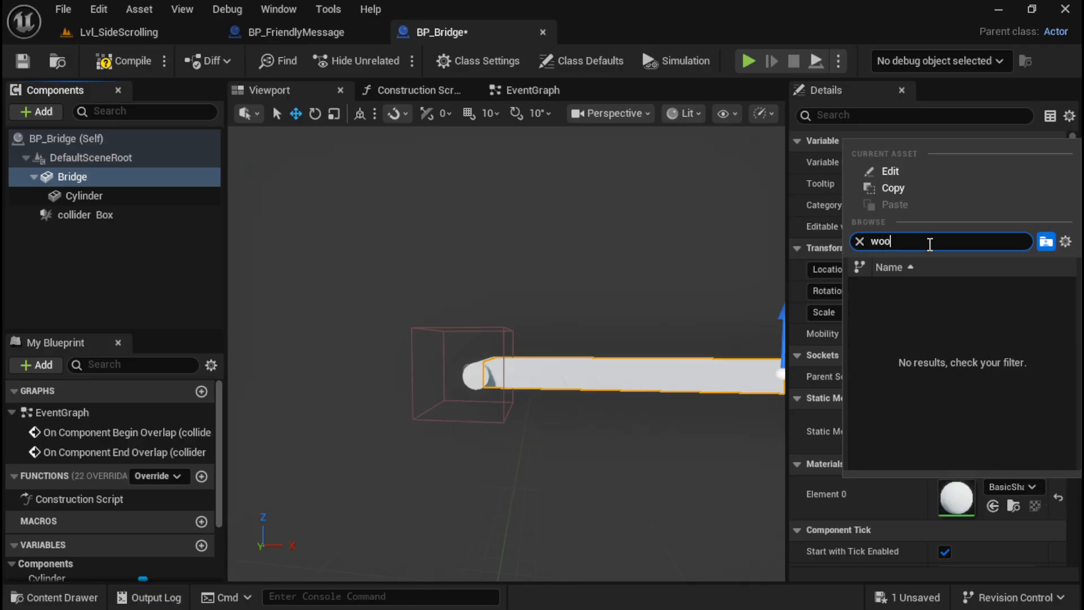
{"action": "type", "text": "stone"}
{"action": "key", "text": "BackSpace"}
{"action": "key", "text": "BackSpace"}
{"action": "key", "text": "BackSpace"}
{"action": "key", "text": "BackSpace"}
{"action": "key", "text": "BackSpace"}
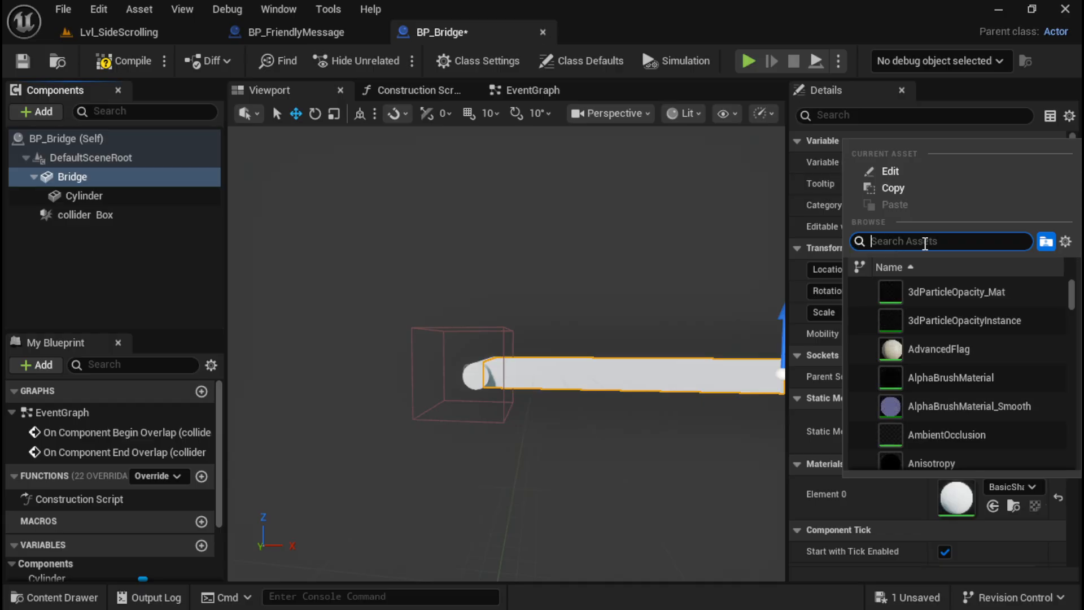
{"action": "type", "text": "rock"}
{"action": "key", "text": "BackSpace"}
{"action": "key", "text": "BackSpace"}
{"action": "key", "text": "BackSpace"}
{"action": "key", "text": "BackSpace"}
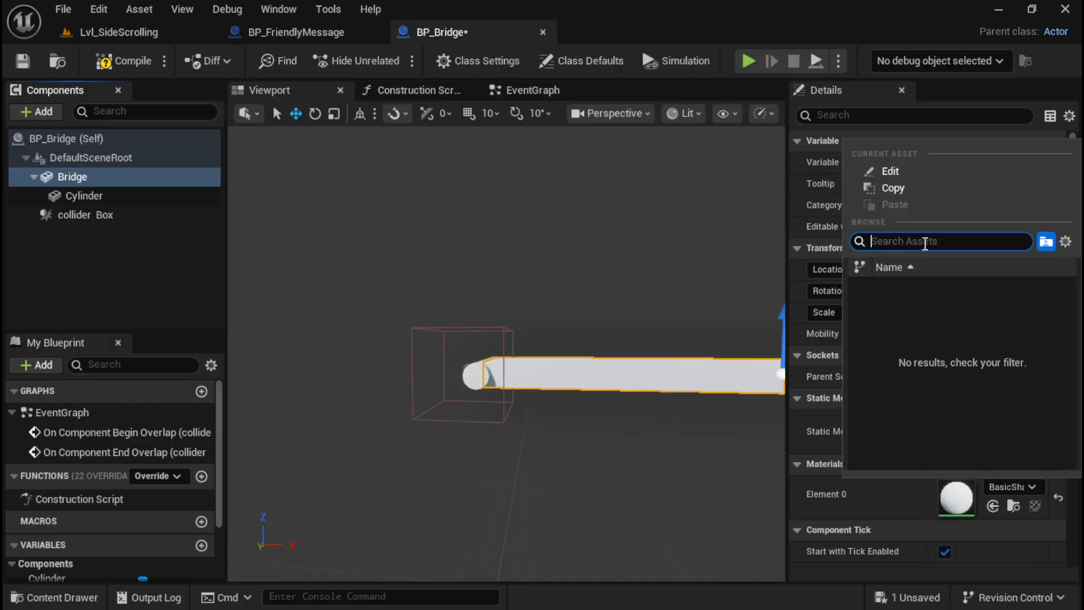
Step: Assign the BasicAsset02 material to the Bridge component
{"action": "scroll", "coordinate": [973, 395], "scroll_direction": "down", "scroll_amount": 6}
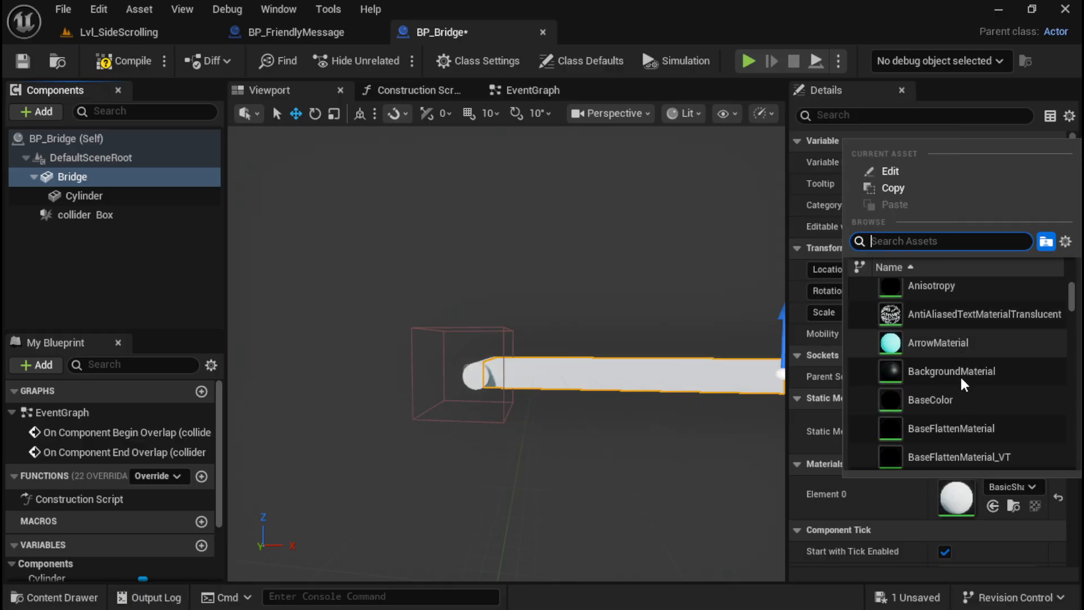
{"action": "scroll", "coordinate": [944, 377], "scroll_direction": "down", "scroll_amount": 3}
{"action": "scroll", "coordinate": [934, 375], "scroll_direction": "up", "scroll_amount": 2}
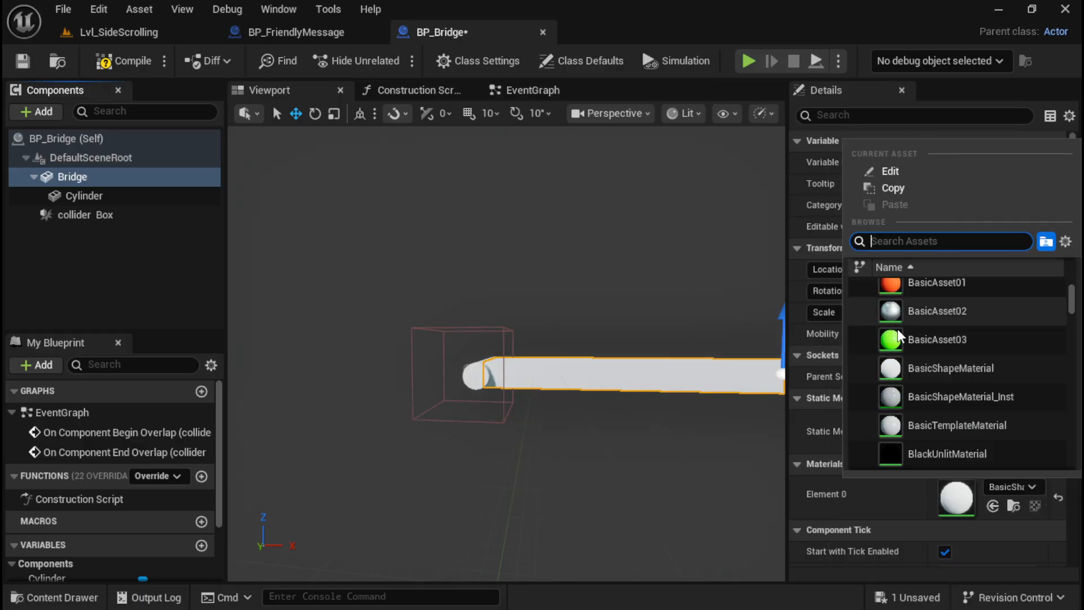
{"action": "scroll", "coordinate": [928, 334], "scroll_direction": "up", "scroll_amount": 2}
{"action": "left_click", "coordinate": [931, 331]}
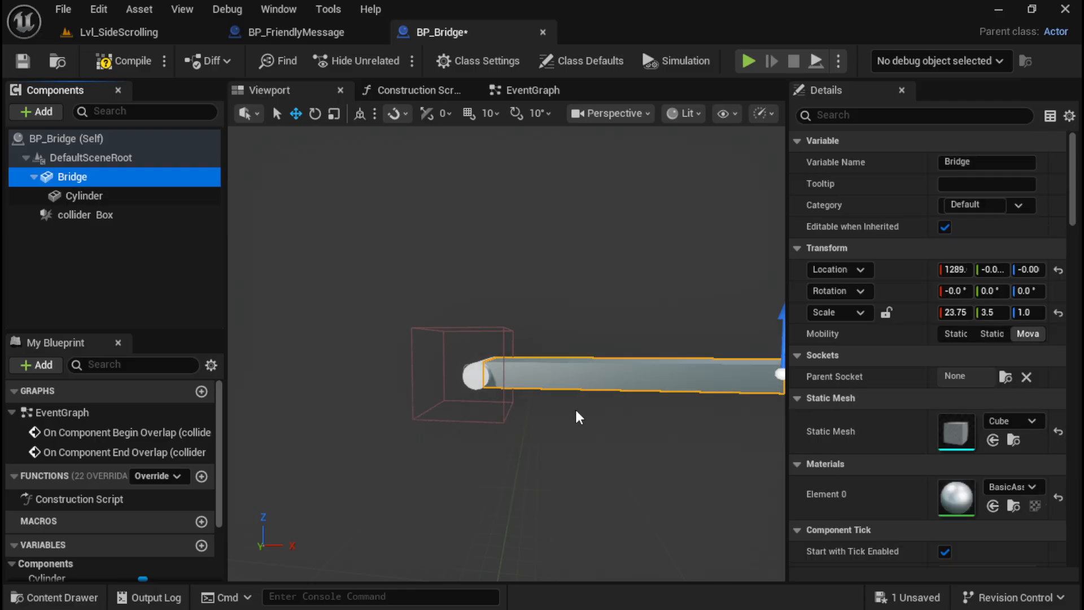
Step: Assign the red HeatmapMaterial to the Cylinder component
{"action": "right_click_drag", "start_coordinate": [576, 416], "coordinate": [610, 451]}
{"action": "mouse_move", "coordinate": [437, 386]}
{"action": "right_mouse_down"}
{"action": "mouse_move", "coordinate": [452, 441]}
{"action": "mouse_move", "coordinate": [487, 427]}
{"action": "mouse_move", "coordinate": [441, 386]}
{"action": "right_mouse_up"}
{"action": "left_click", "coordinate": [462, 348]}
{"action": "left_click", "coordinate": [1027, 486]}
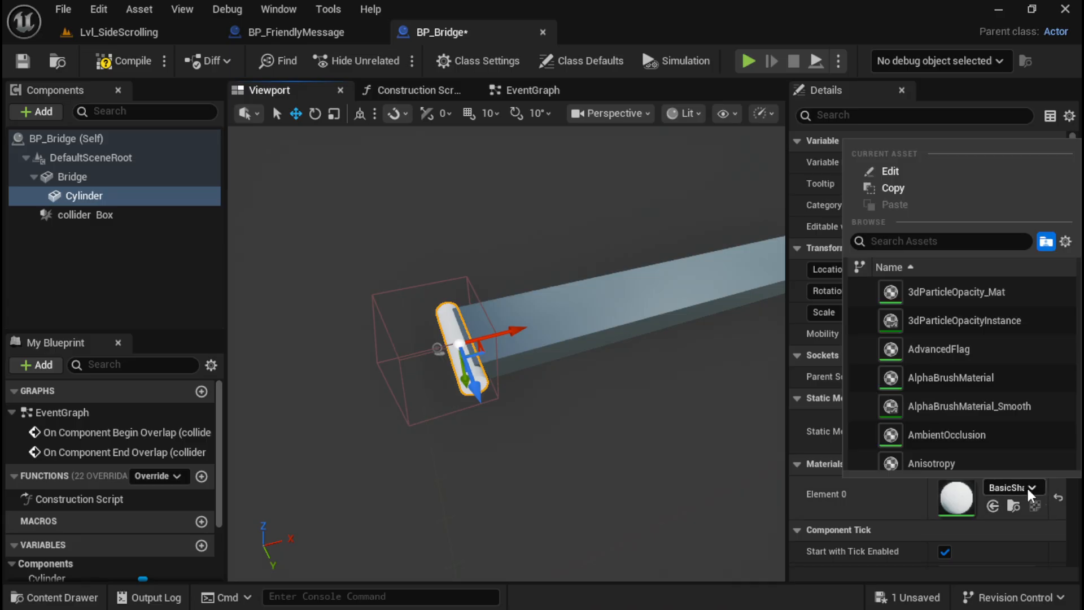
{"action": "scroll", "coordinate": [953, 351], "scroll_direction": "down", "scroll_amount": 6}
{"action": "scroll", "coordinate": [900, 409], "scroll_direction": "up", "scroll_amount": 2}
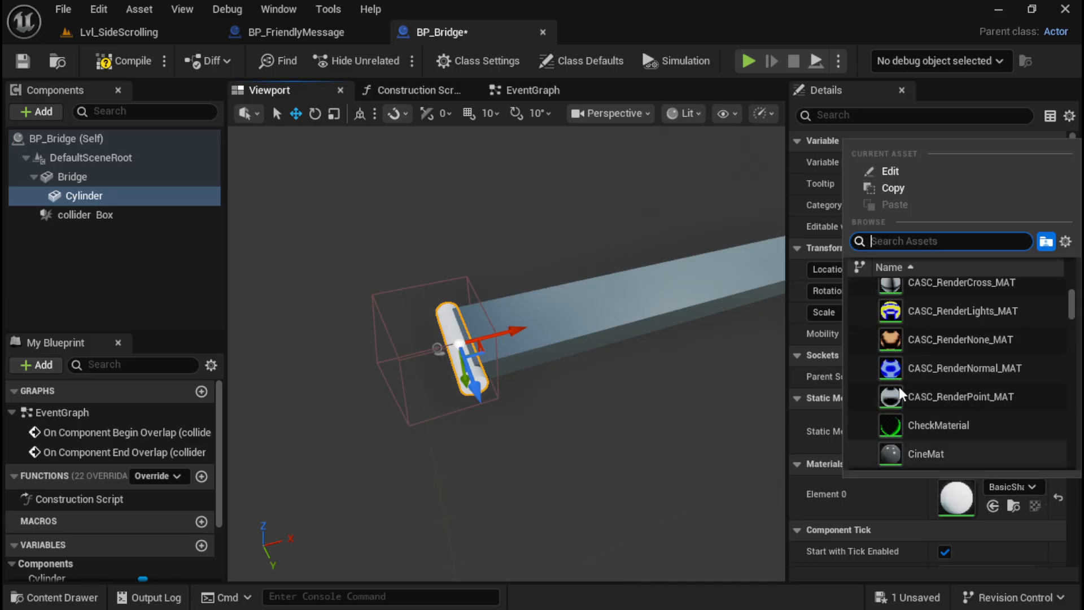
{"action": "scroll", "coordinate": [899, 387], "scroll_direction": "down", "scroll_amount": 2}
{"action": "scroll", "coordinate": [906, 368], "scroll_direction": "down", "scroll_amount": 15}
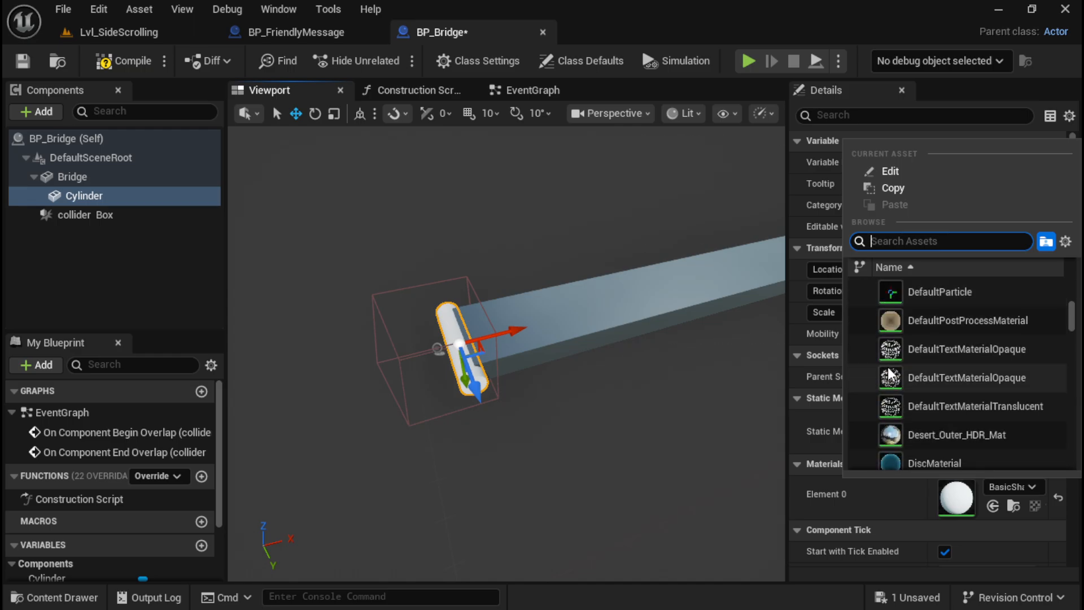
{"action": "scroll", "coordinate": [907, 330], "scroll_direction": "up", "scroll_amount": 3}
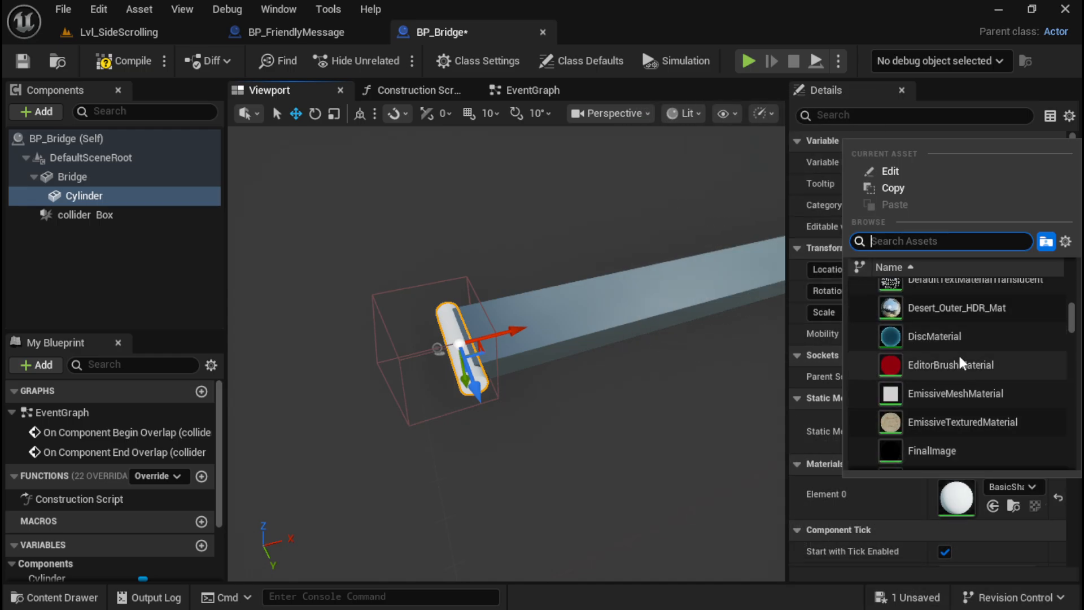
{"action": "scroll", "coordinate": [960, 356], "scroll_direction": "down", "scroll_amount": 6}
{"action": "scroll", "coordinate": [937, 402], "scroll_direction": "down", "scroll_amount": 20}
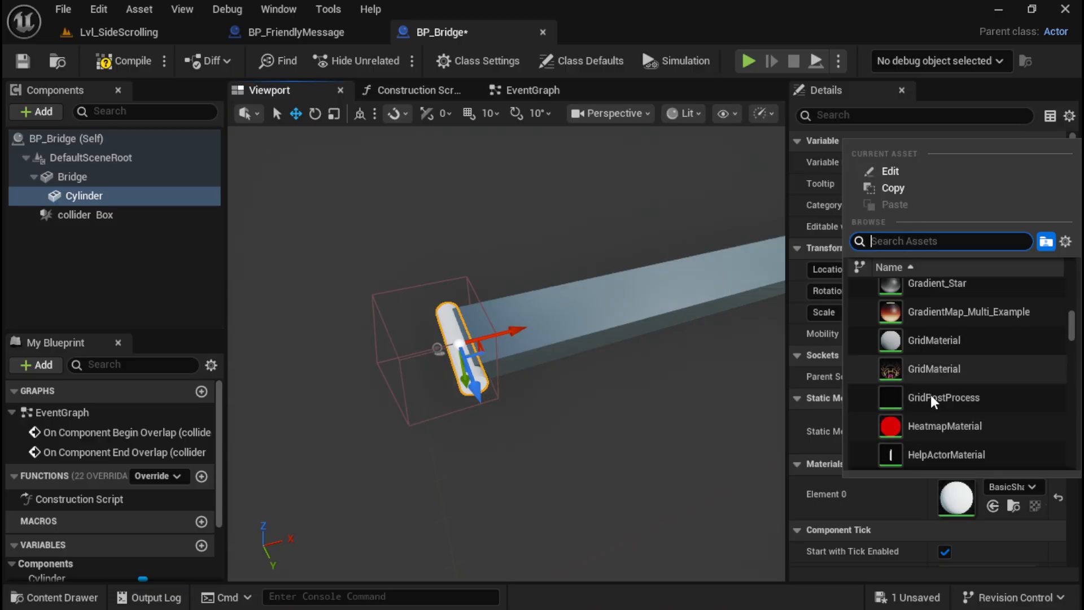
{"action": "left_click", "coordinate": [924, 299]}
Step: Examine the joint between the red cylinder and the bridge slab from several angles, including where the Bridge component's pivot sits
{"action": "key", "text": "a"}
{"action": "right_click_drag", "start_coordinate": [536, 434], "coordinate": [498, 585]}
{"action": "key", "text": "d"}
{"action": "key", "text": "q"}
{"action": "right_click_drag", "start_coordinate": [477, 520], "coordinate": [485, 477]}
{"action": "key", "text": "d"}
{"action": "key", "text": "s"}
{"action": "right_click_drag", "start_coordinate": [506, 362], "coordinate": [289, 473]}
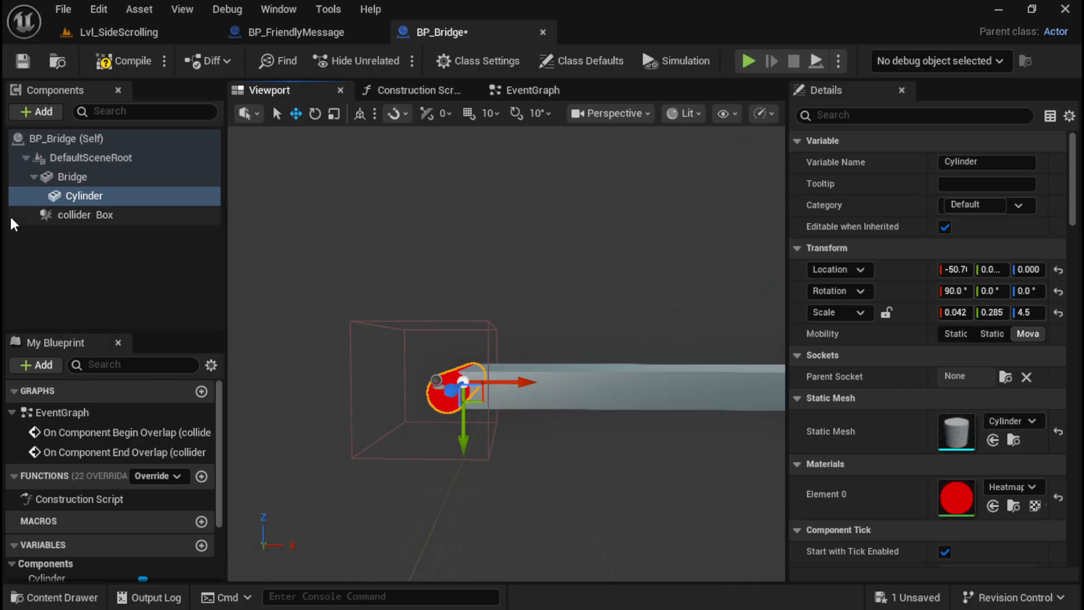
{"action": "left_click", "coordinate": [73, 177]}
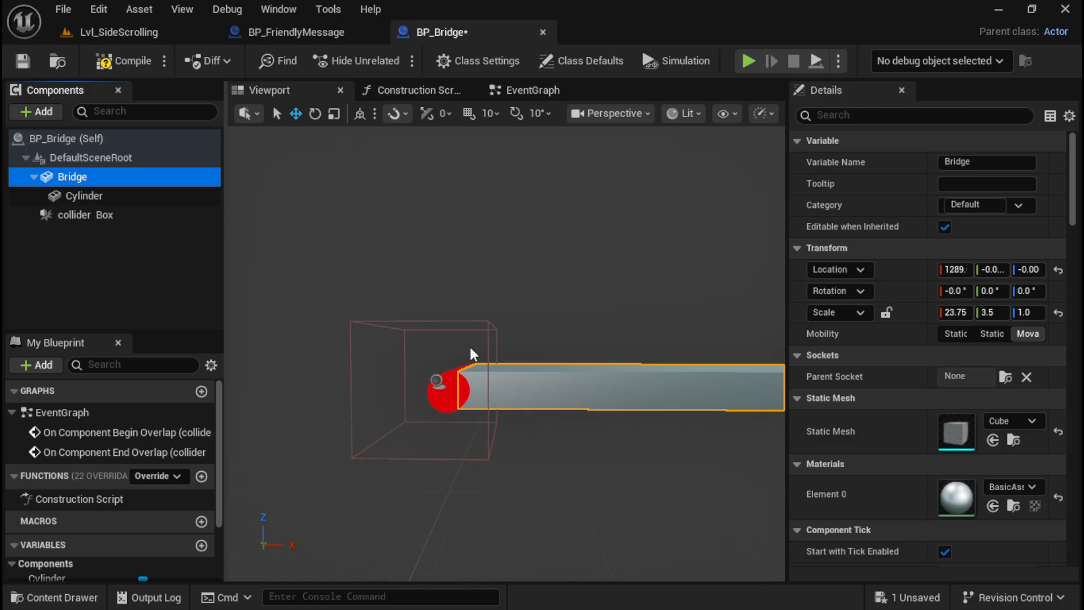
{"action": "right_click_drag", "start_coordinate": [627, 435], "coordinate": [683, 435]}
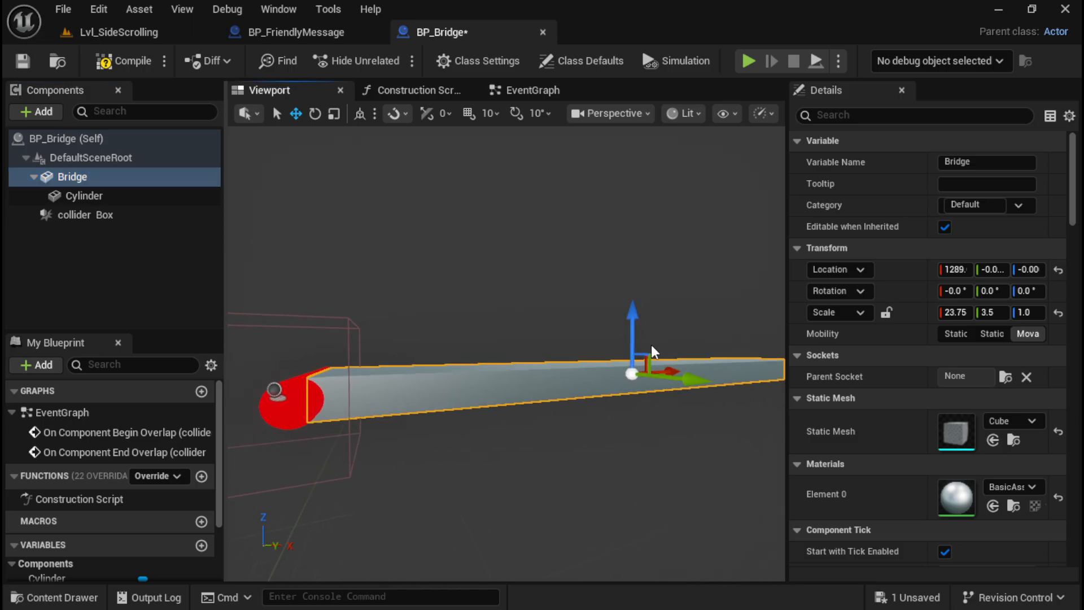
{"action": "right_click_drag", "start_coordinate": [525, 455], "coordinate": [614, 395]}
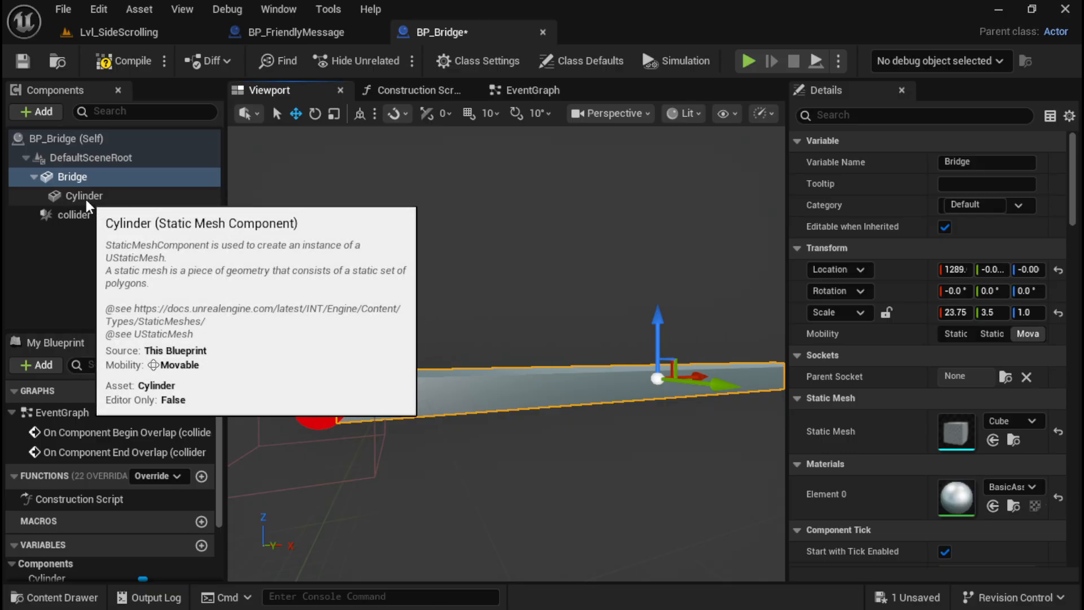
Step: Reparent the components so Cylinder sits directly under DefaultSceneRoot and Bridge becomes a child of Cylinder
{"action": "left_click", "coordinate": [69, 195]}
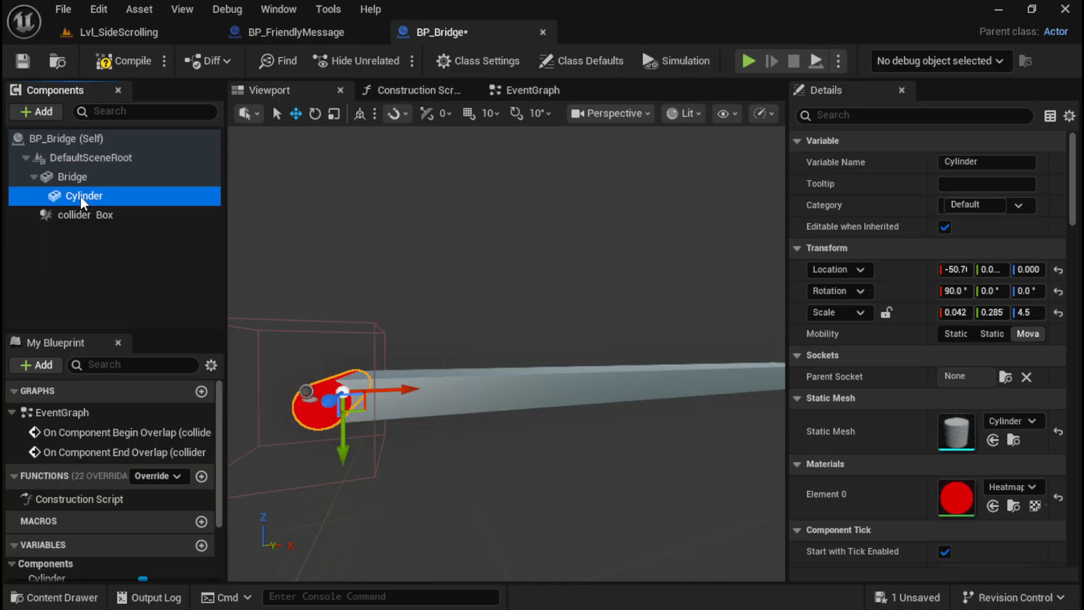
{"action": "left_click_drag", "start_coordinate": [80, 195], "coordinate": [73, 175]}
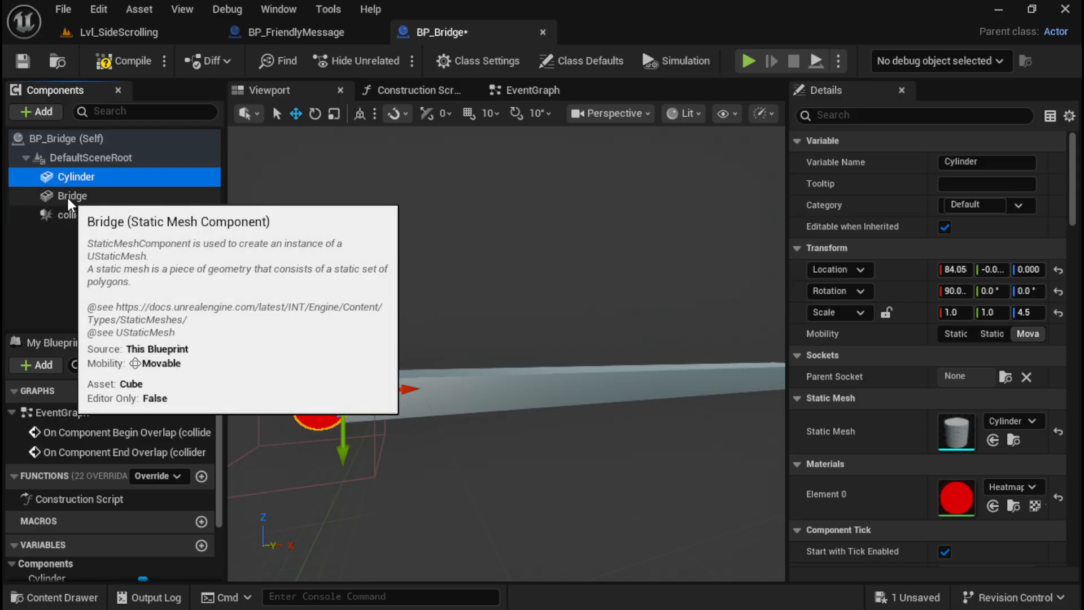
{"action": "left_click_drag", "start_coordinate": [76, 198], "coordinate": [88, 179]}
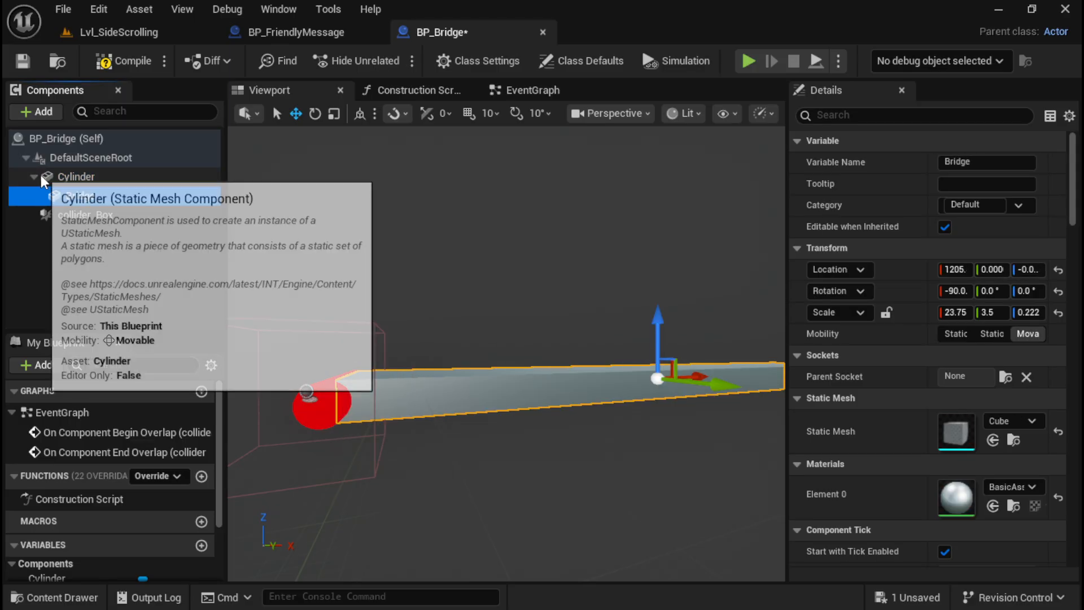
{"action": "left_click", "coordinate": [33, 177]}
{"action": "left_click", "coordinate": [33, 176]}
{"action": "left_click", "coordinate": [32, 175]}
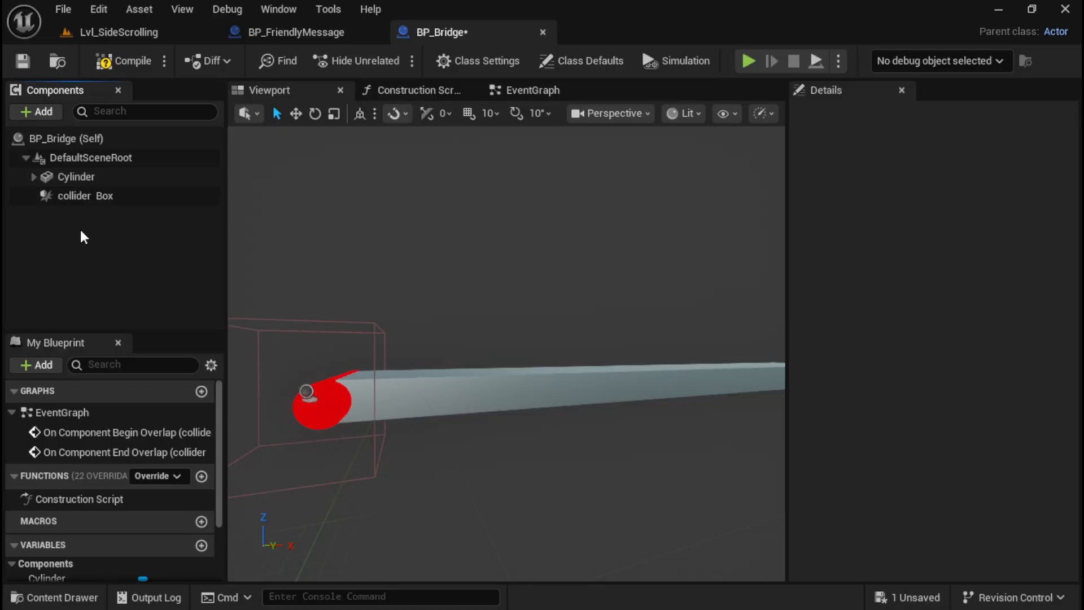
{"action": "left_click", "coordinate": [33, 177]}
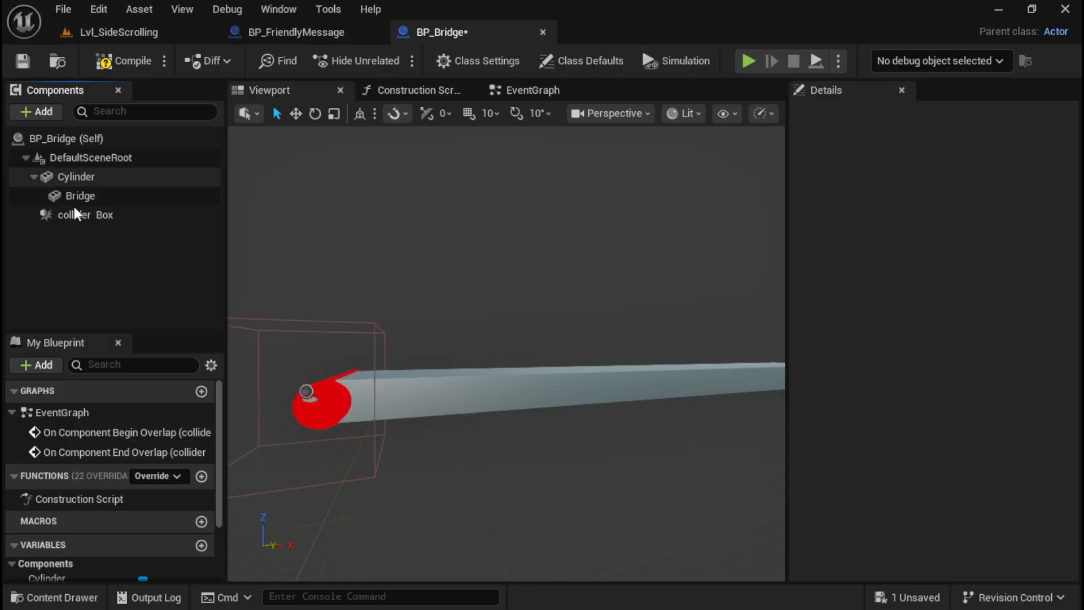
Step: Scale the Cylinder component down to 0.75 on X and 4.25 on Z so it fits the bridge's end
{"action": "right_click_drag", "start_coordinate": [309, 504], "coordinate": [318, 485]}
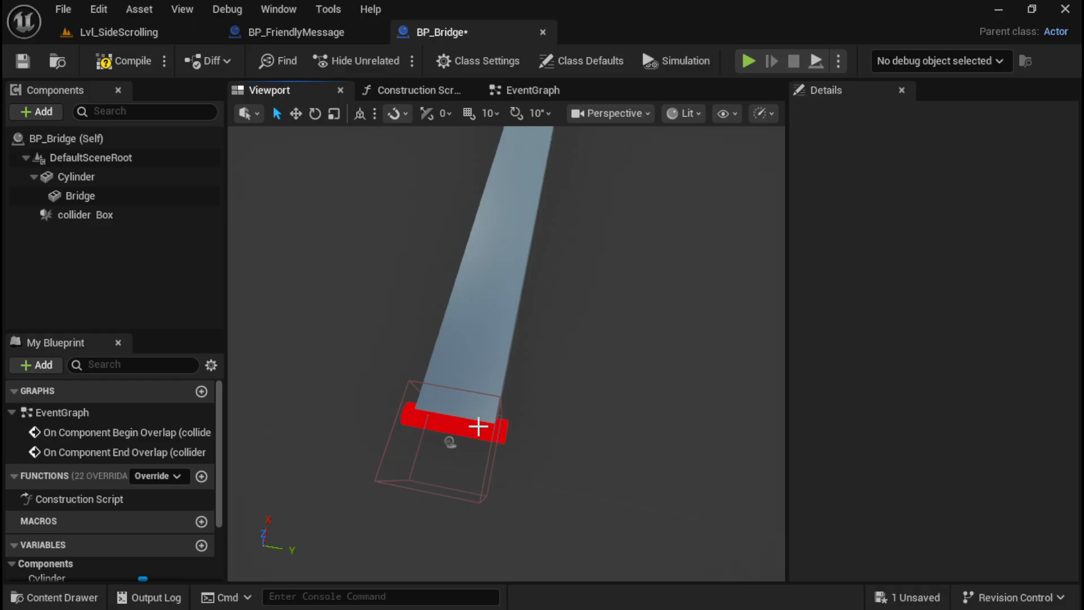
{"action": "right_click_drag", "start_coordinate": [478, 427], "coordinate": [498, 388]}
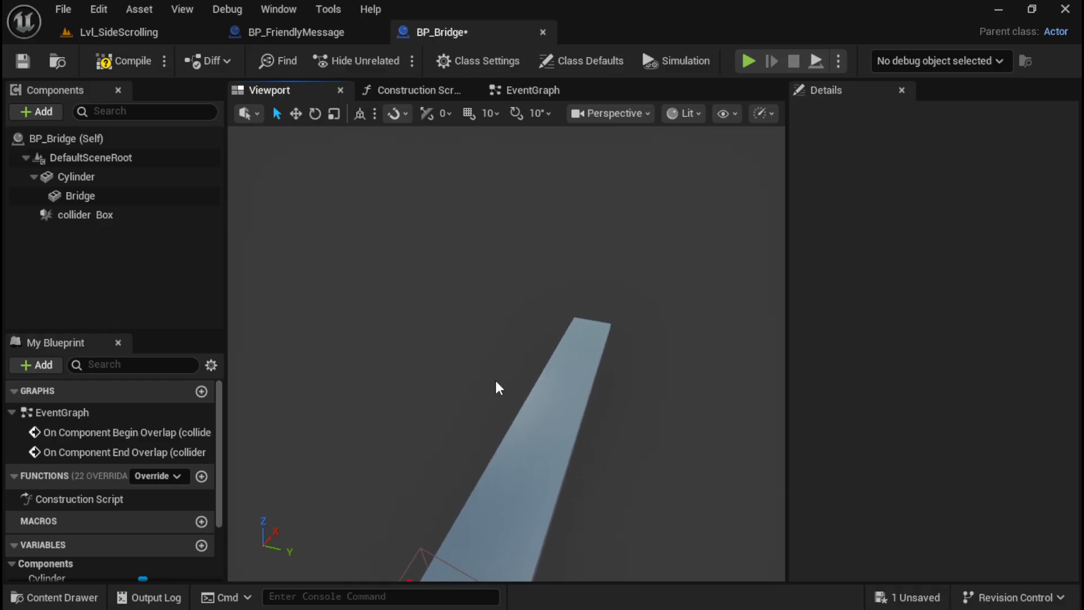
{"action": "left_click", "coordinate": [86, 177]}
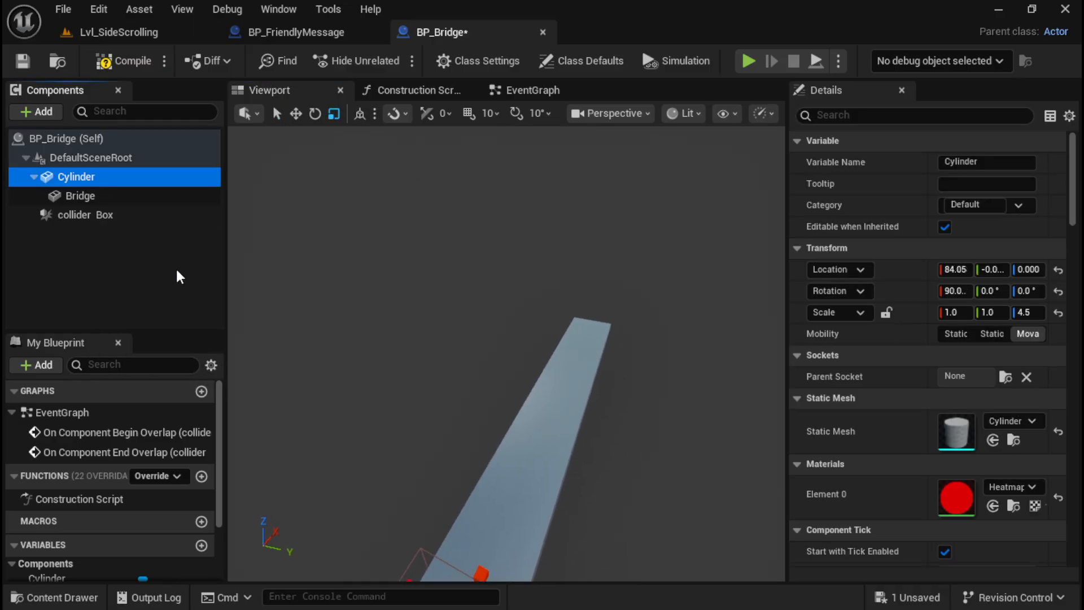
{"action": "left_click", "coordinate": [342, 114]}
{"action": "right_click_drag", "start_coordinate": [364, 173], "coordinate": [386, 212]}
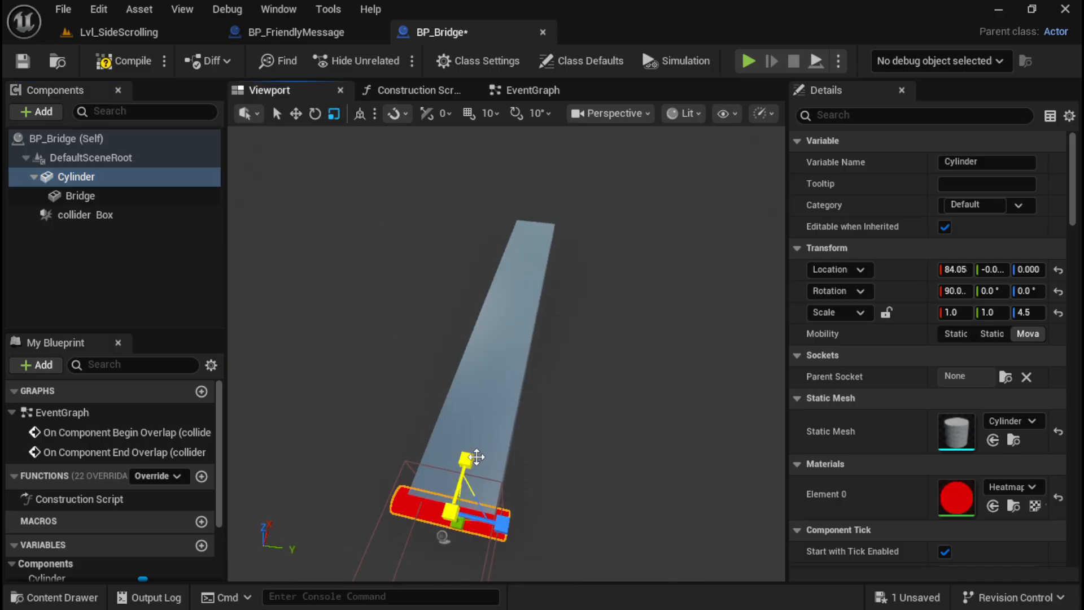
{"action": "mouse_move", "coordinate": [477, 457]}
{"action": "left_mouse_down"}
{"action": "mouse_move", "coordinate": [477, 486]}
{"action": "mouse_move", "coordinate": [477, 449]}
{"action": "mouse_move", "coordinate": [477, 459]}
{"action": "left_mouse_up"}
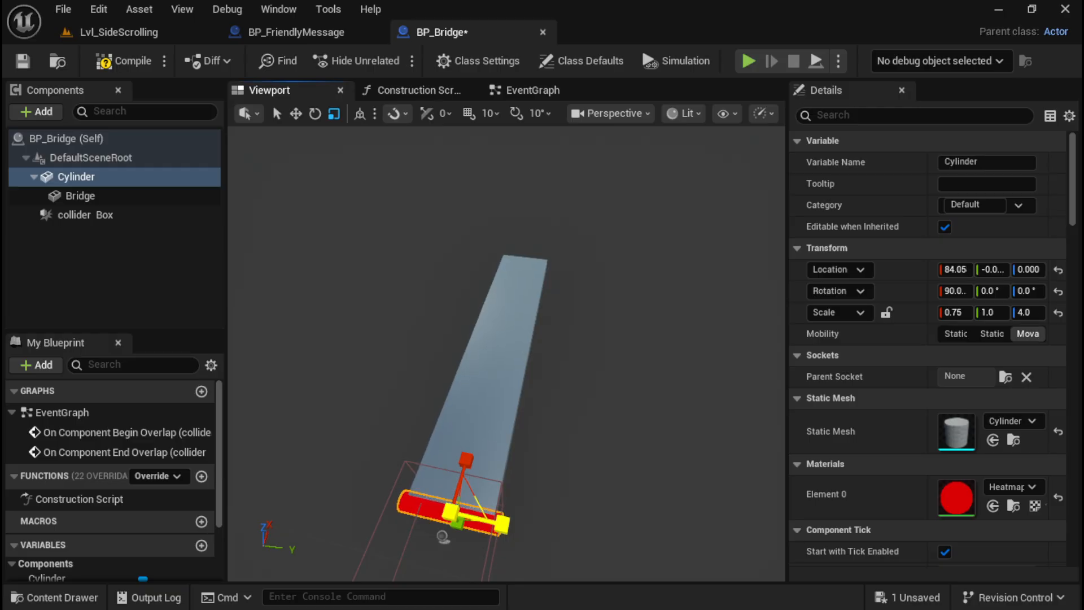
Step: Lengthen the Bridge component to an X scale of 24.0 and check it from the side
{"action": "left_click", "coordinate": [70, 195]}
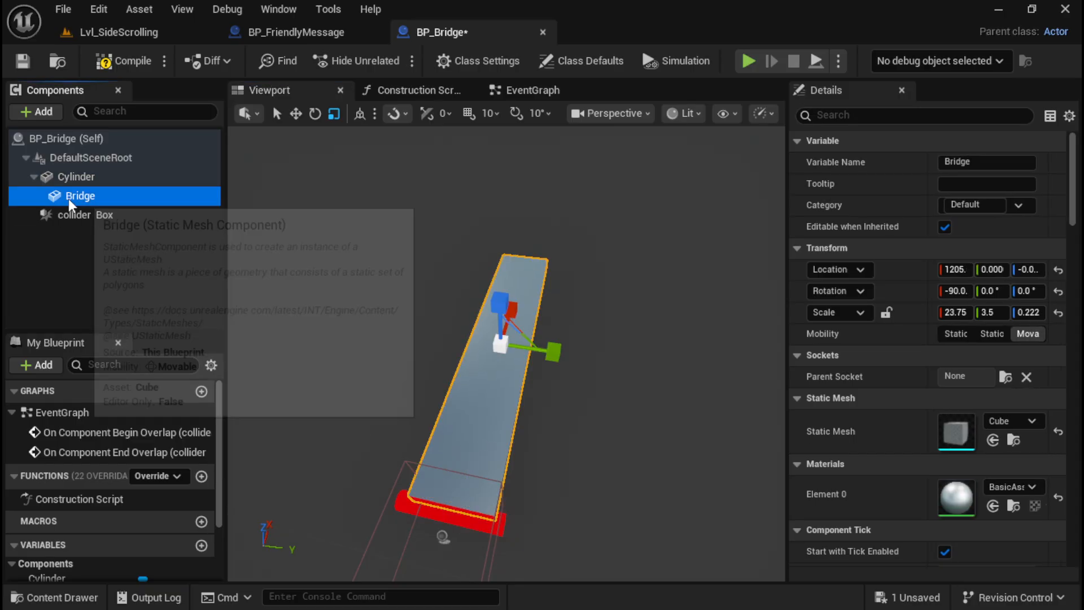
{"action": "mouse_move", "coordinate": [515, 299]}
{"action": "left_mouse_down"}
{"action": "mouse_move", "coordinate": [514, 339]}
{"action": "mouse_move", "coordinate": [514, 305]}
{"action": "left_mouse_up"}
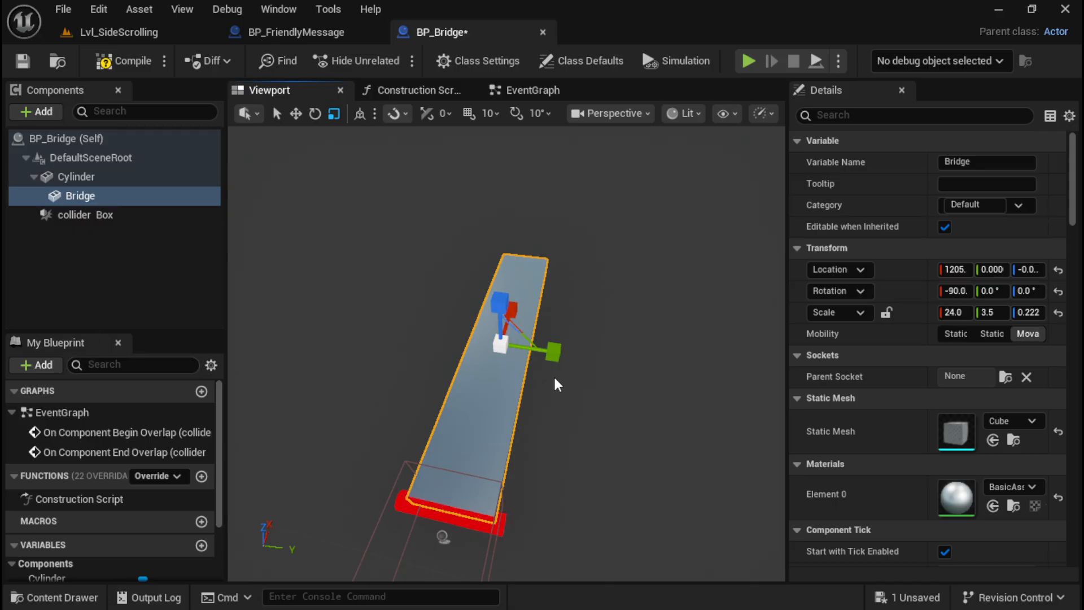
{"action": "right_click_drag", "start_coordinate": [408, 377], "coordinate": [407, 377]}
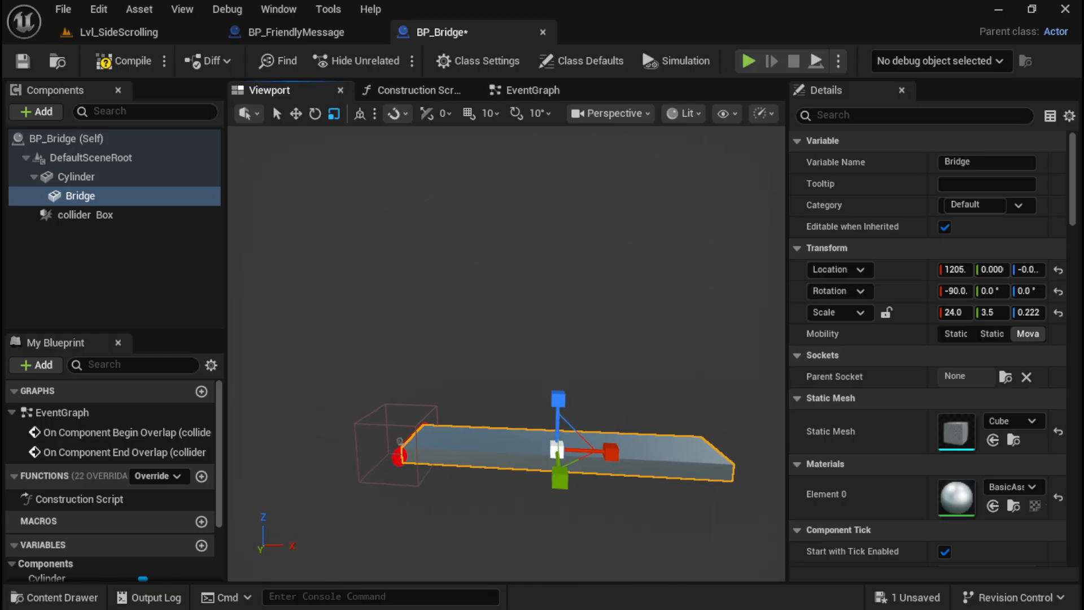
{"action": "right_click_drag", "start_coordinate": [501, 468], "coordinate": [502, 467]}
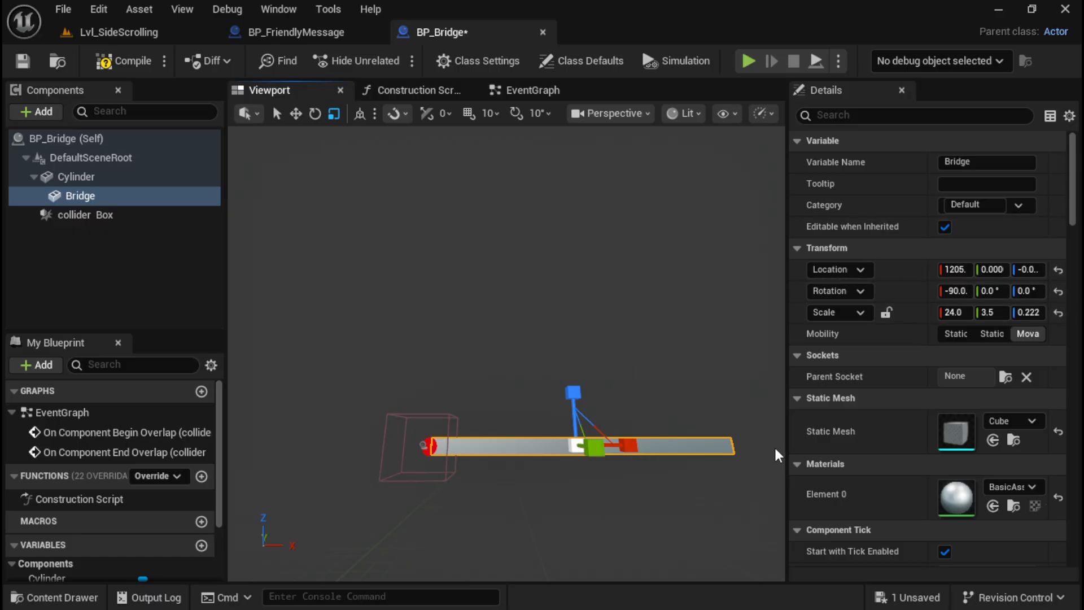
Step: Thicken the Cylinder component by scaling it to 1.0 on X and 1.25 on Y
{"action": "left_click", "coordinate": [67, 175]}
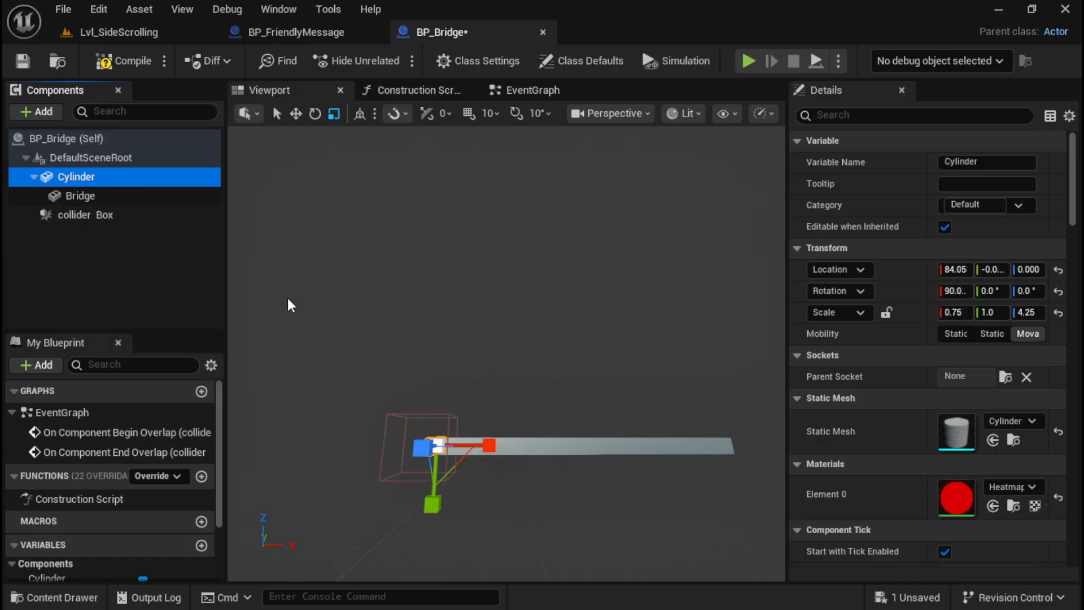
{"action": "mouse_move", "coordinate": [822, 337]}
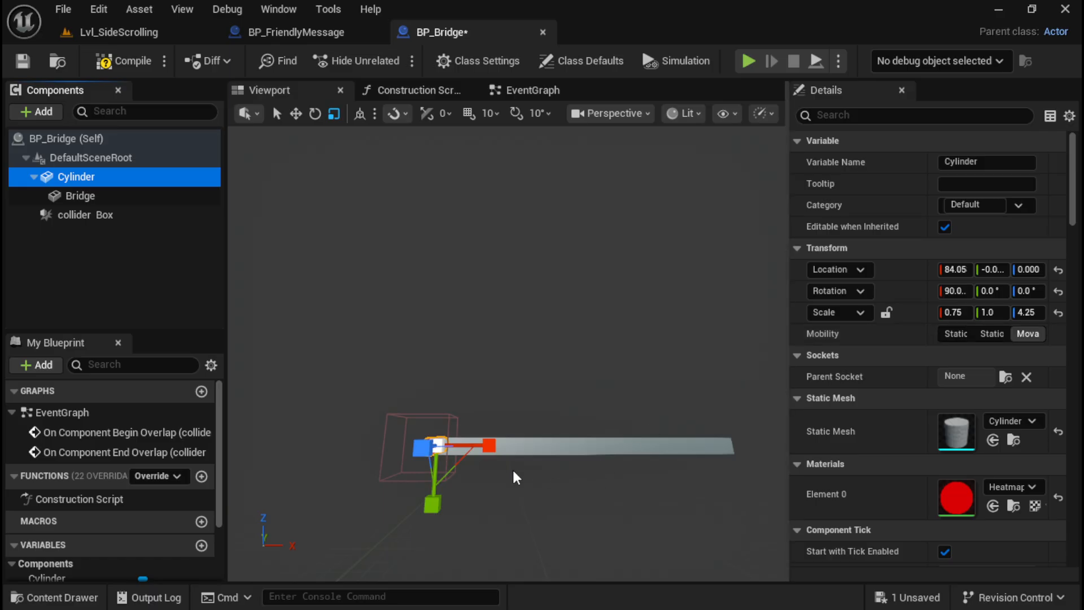
{"action": "mouse_move", "coordinate": [513, 476]}
{"action": "right_mouse_down"}
{"action": "mouse_move", "coordinate": [525, 478]}
{"action": "mouse_move", "coordinate": [503, 489]}
{"action": "right_mouse_up"}
{"action": "right_click_drag", "start_coordinate": [316, 335], "coordinate": [319, 338]}
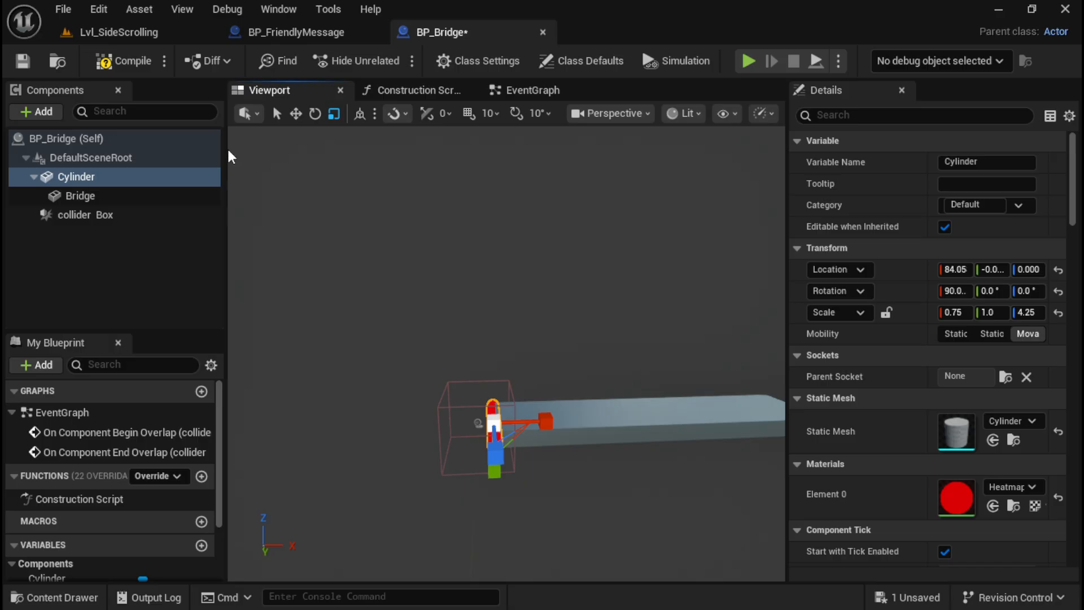
{"action": "left_click_drag", "start_coordinate": [513, 440], "coordinate": [522, 434]}
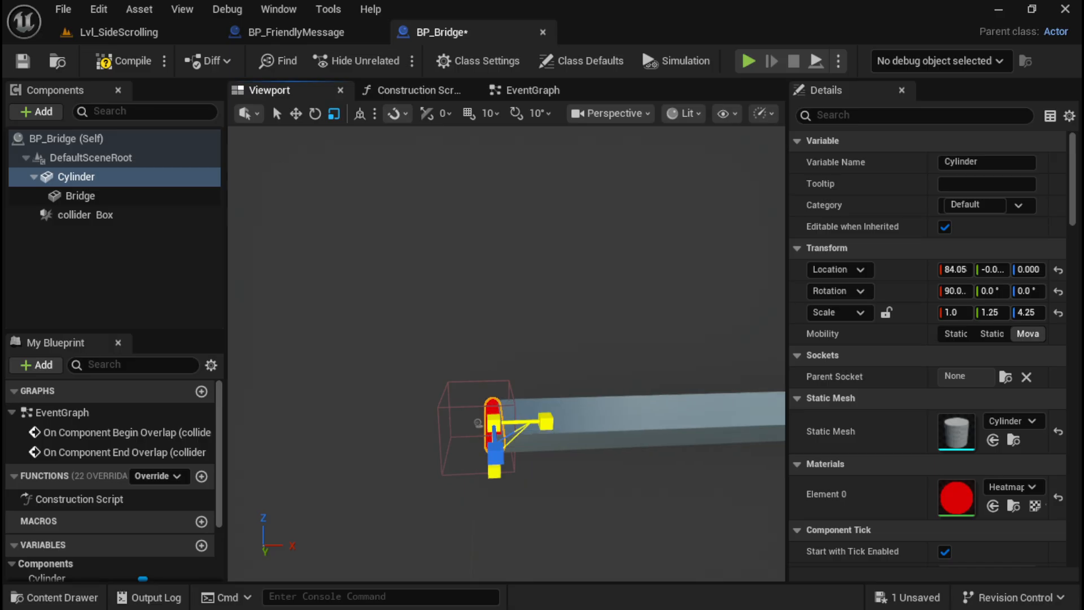
Step: Rotate the Cylinder component to swing the bridge upward and set its pitch to 70°
{"action": "mouse_move", "coordinate": [552, 510]}
{"action": "right_mouse_down"}
{"action": "mouse_move", "coordinate": [554, 463]}
{"action": "mouse_move", "coordinate": [553, 510]}
{"action": "right_mouse_up"}
{"action": "key", "text": "q"}
{"action": "key", "text": "e"}
{"action": "key", "text": "e"}
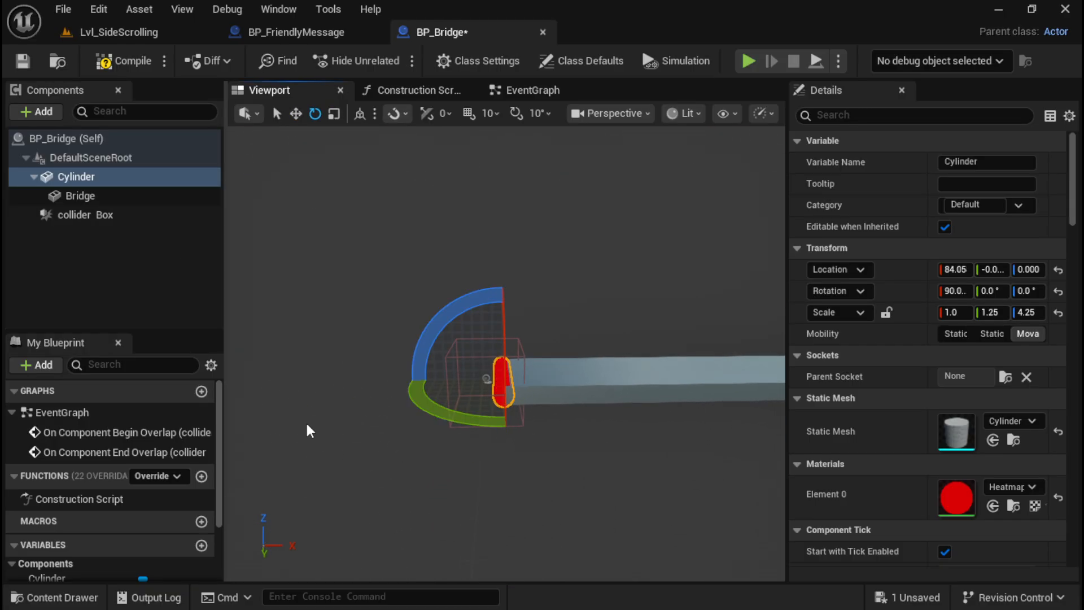
{"action": "left_click_drag", "start_coordinate": [462, 301], "coordinate": [498, 463]}
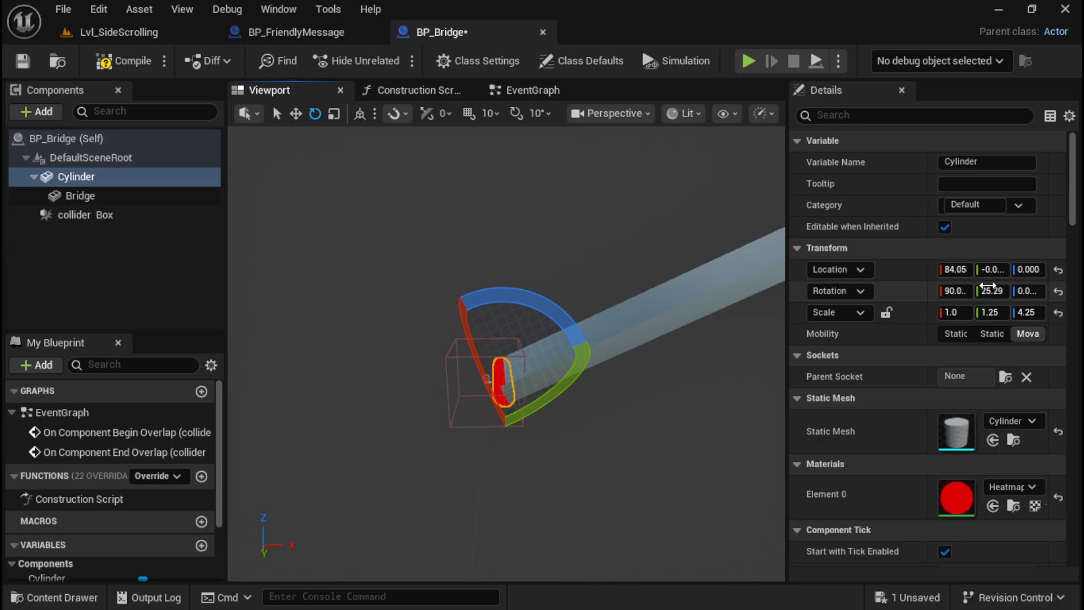
{"action": "left_click_drag", "start_coordinate": [980, 293], "coordinate": [1022, 294]}
{"action": "left_click_drag", "start_coordinate": [499, 297], "coordinate": [562, 316]}
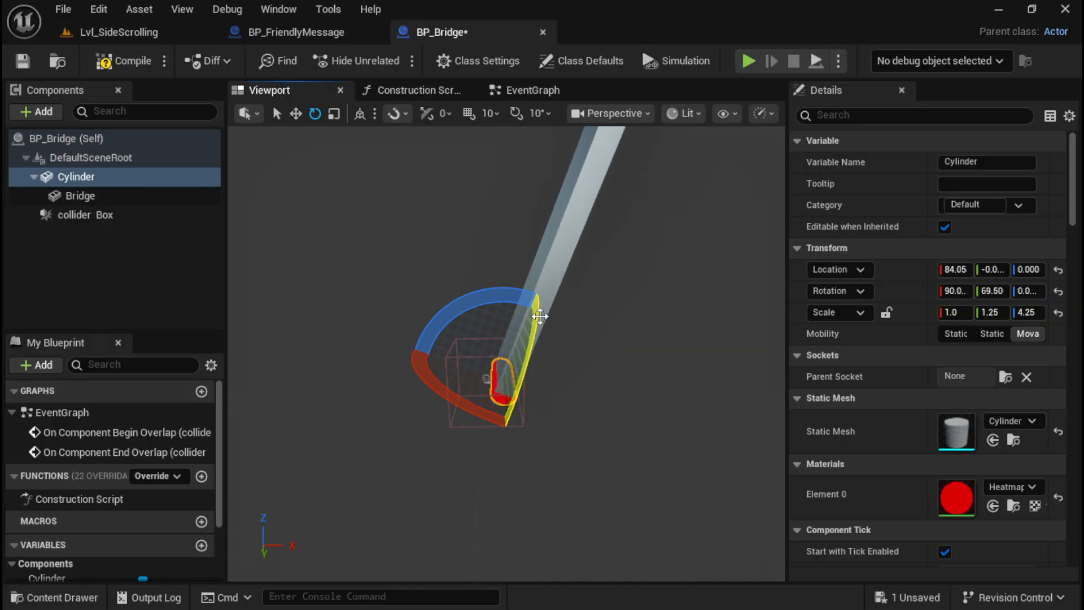
{"action": "left_click", "coordinate": [999, 291]}
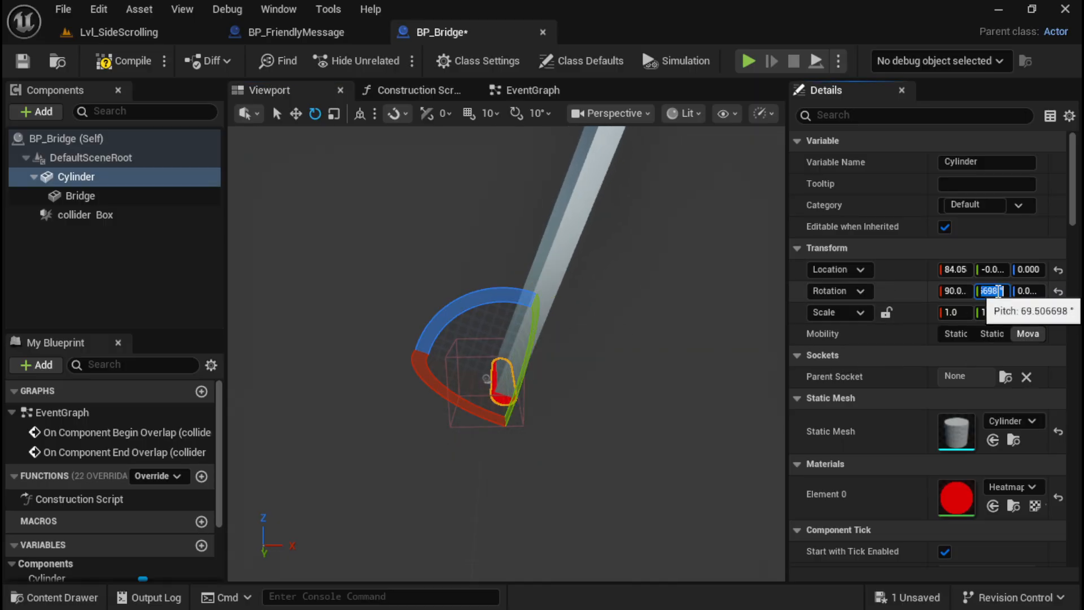
{"action": "type", "text": "70"}
{"action": "key", "text": "Return"}
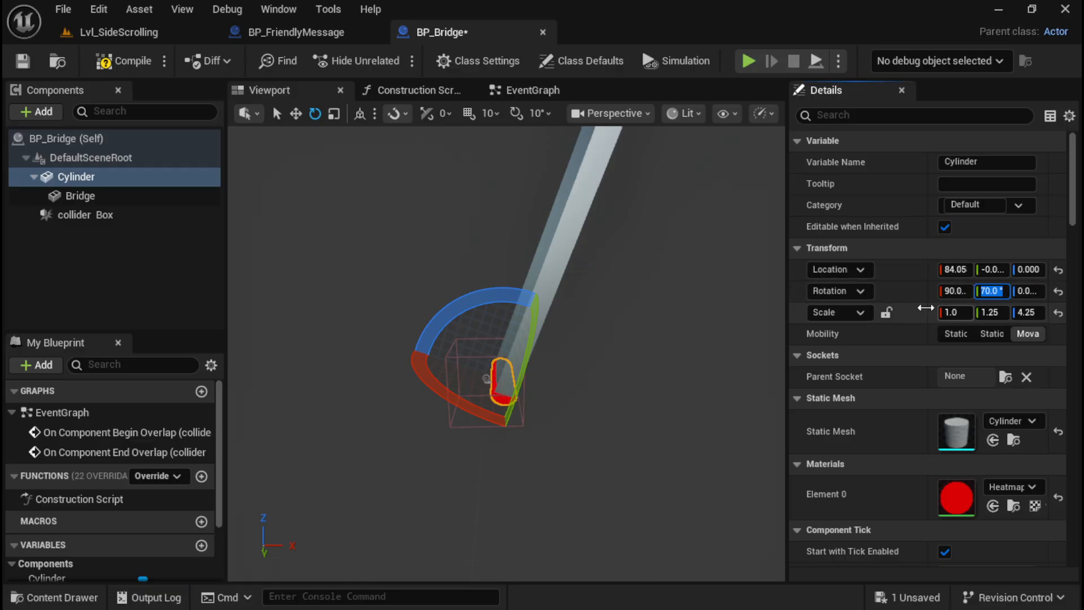
Step: Swing the bridge back down and set the Cylinder component's pitch to 0°
{"action": "left_click_drag", "start_coordinate": [536, 291], "coordinate": [596, 387]}
{"action": "left_click", "coordinate": [995, 290]}
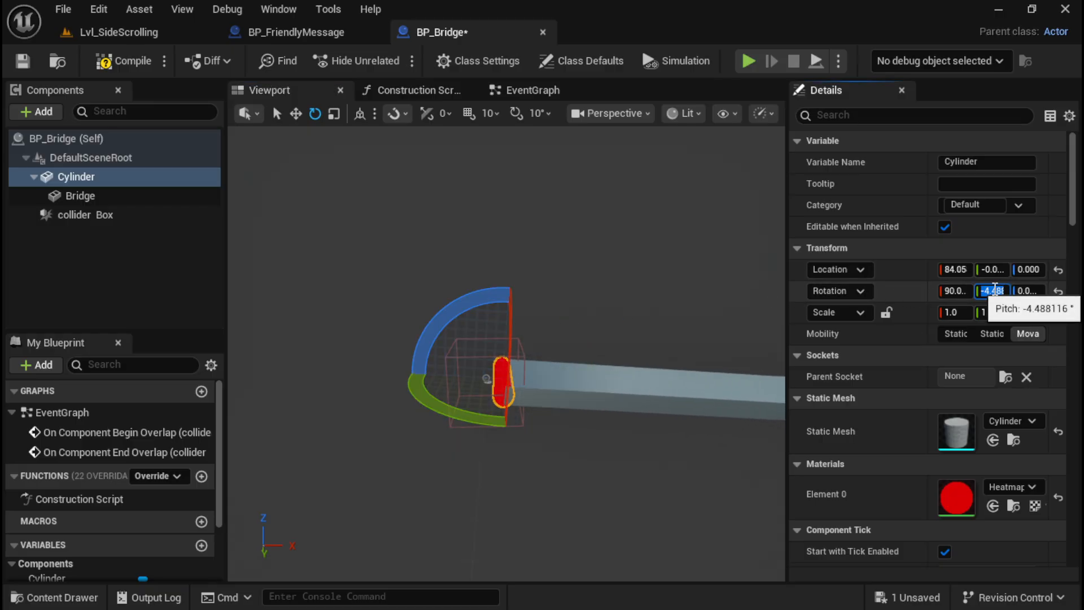
{"action": "type", "text": "0"}
{"action": "key", "text": "Return"}
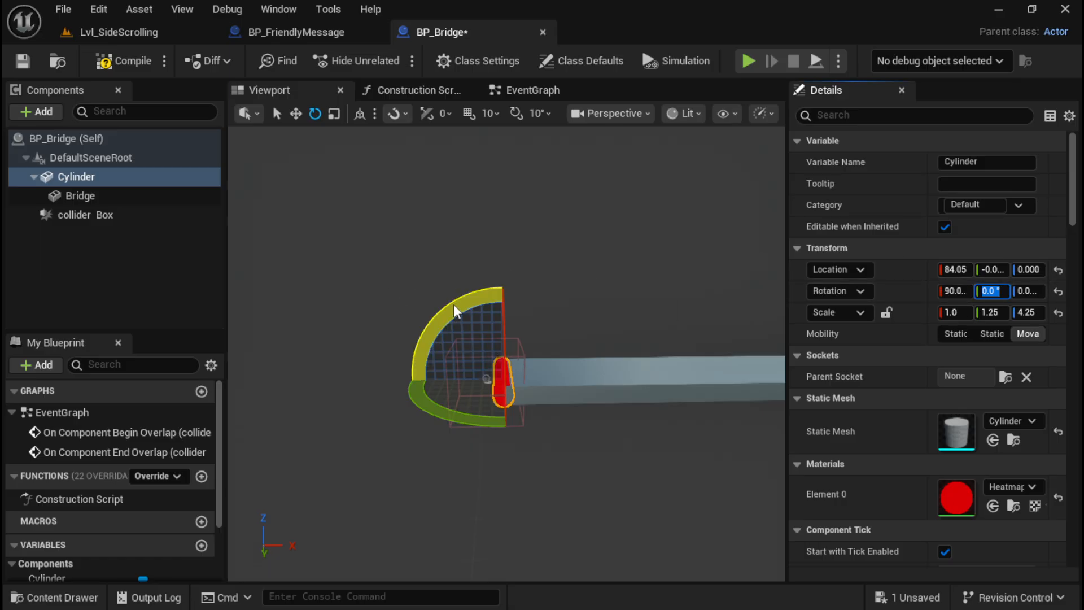
Step: Raise the bridge by rotating the Cylinder component and set its pitch to 75°
{"action": "left_click_drag", "start_coordinate": [463, 327], "coordinate": [439, 379]}
{"action": "left_click", "coordinate": [1003, 295]}
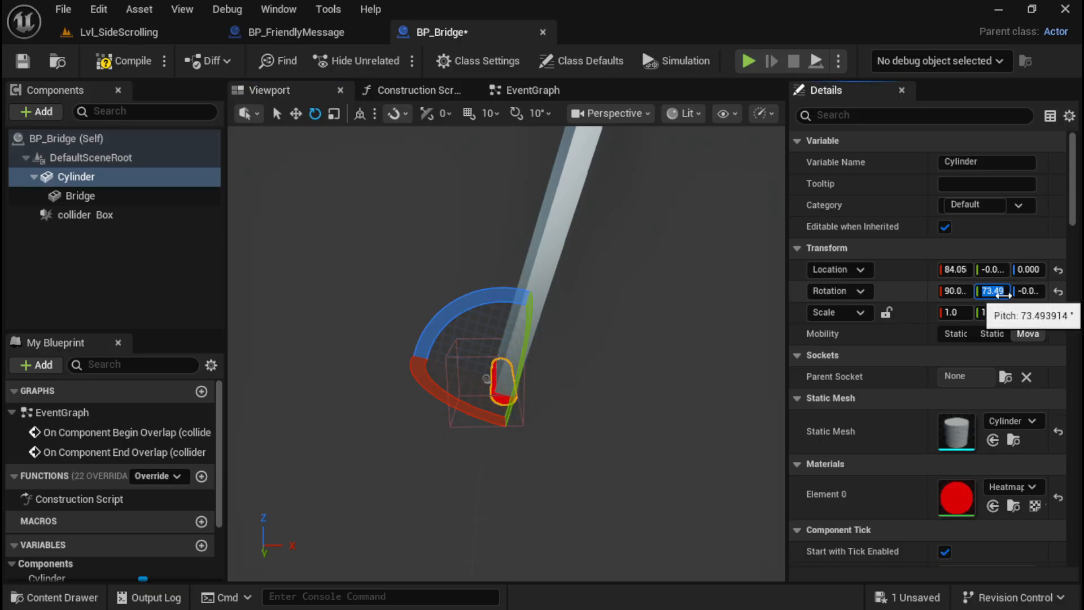
{"action": "type", "text": "75"}
{"action": "key", "text": "Return"}
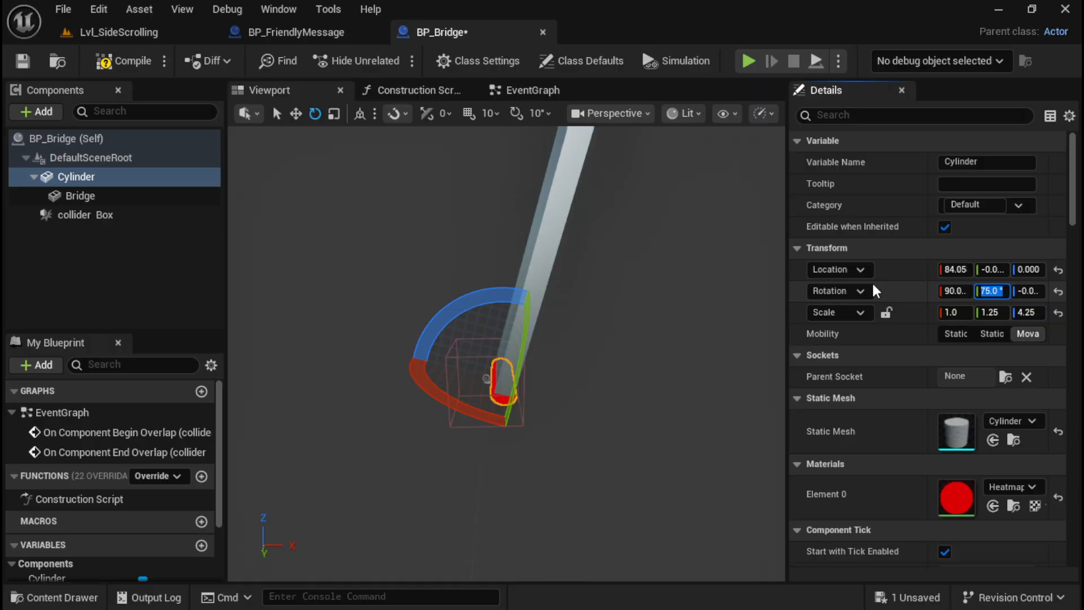
Step: Add a Cylinder reference node to the EventGraph near the begin-overlap Cast To BP_SideScrollingCharacter node
{"action": "left_click", "coordinate": [531, 90]}
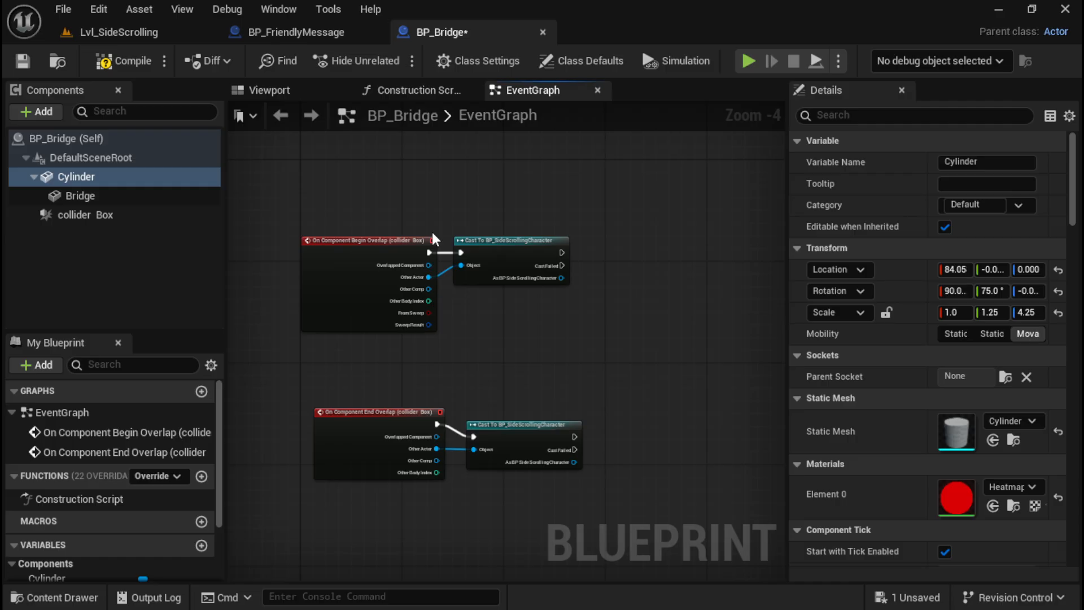
{"action": "scroll", "coordinate": [485, 390], "scroll_direction": "up", "scroll_amount": 3}
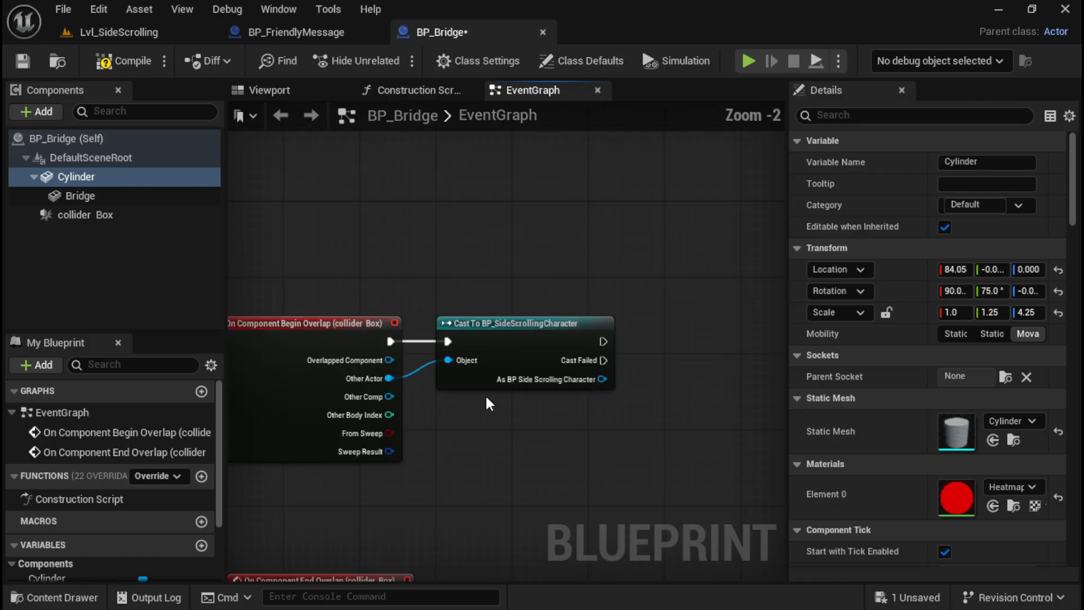
{"action": "right_click_drag", "start_coordinate": [491, 398], "coordinate": [261, 346]}
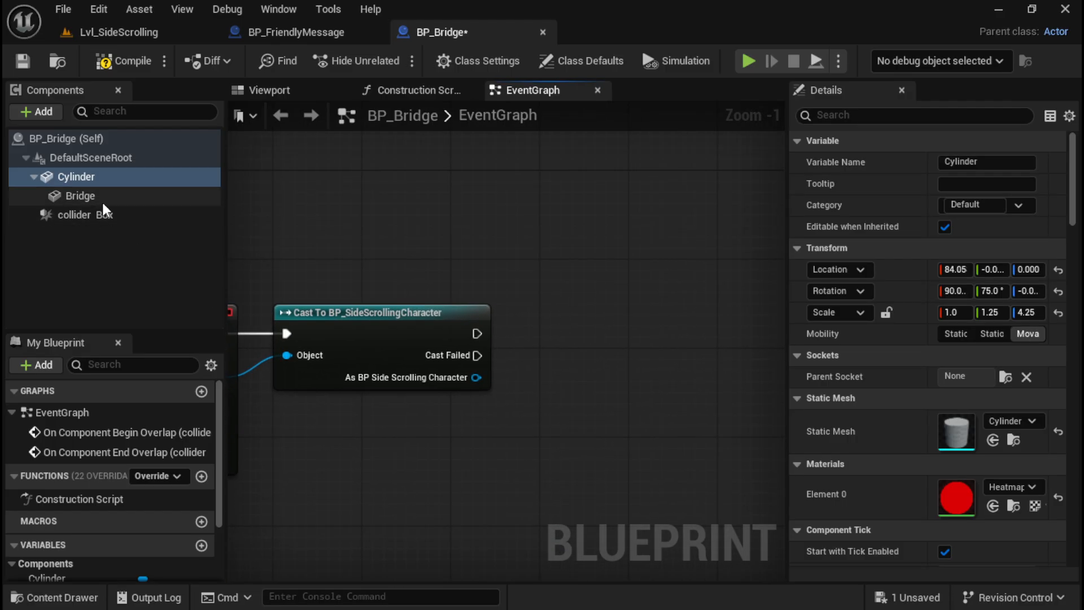
{"action": "left_click_drag", "start_coordinate": [78, 176], "coordinate": [566, 235]}
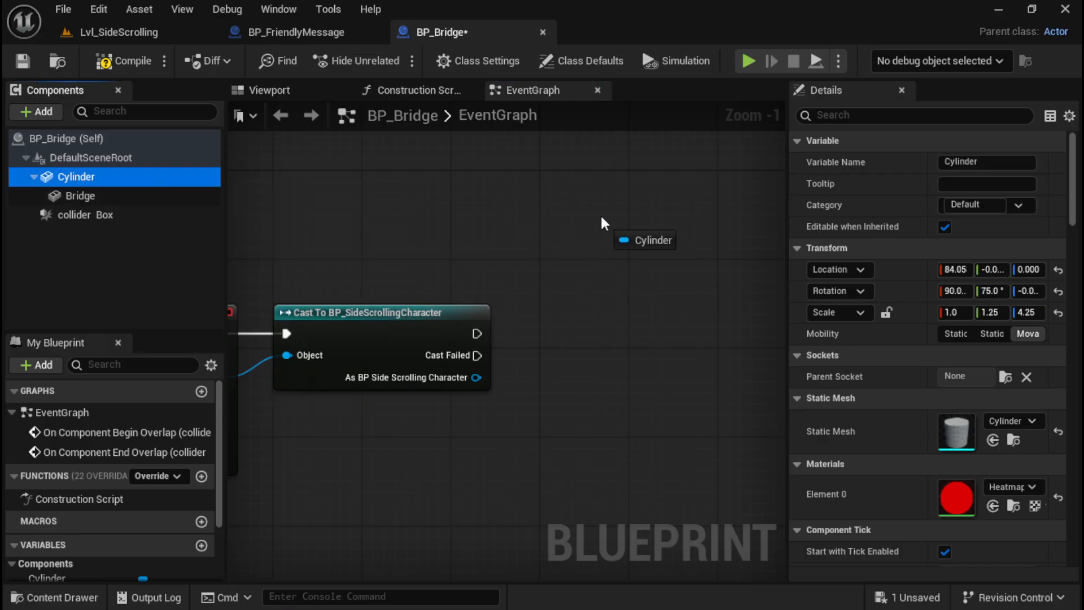
{"action": "right_click_drag", "start_coordinate": [657, 286], "coordinate": [449, 301]}
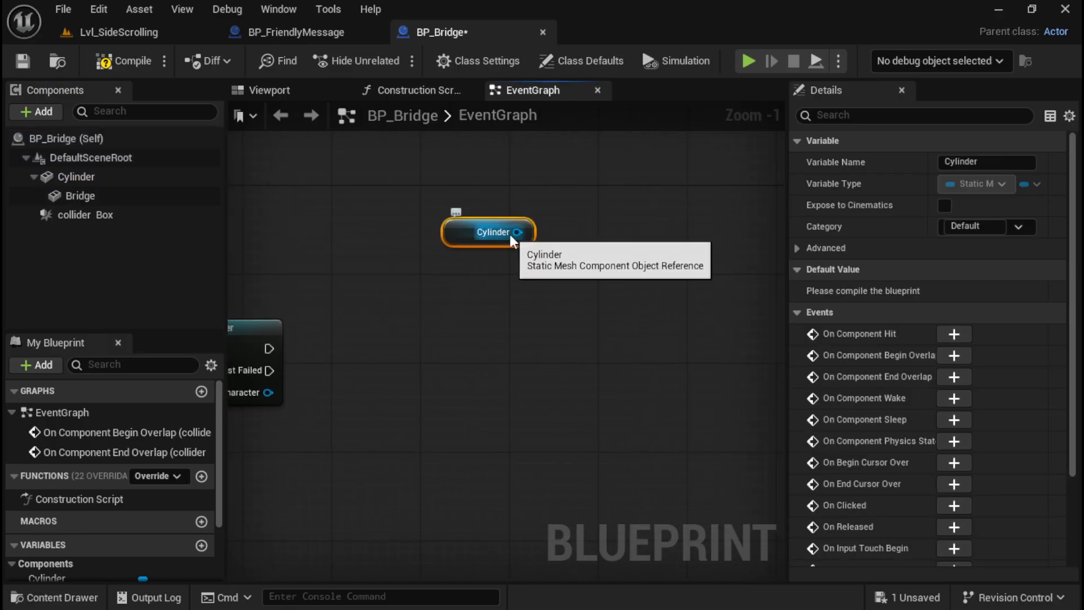
Step: Add a Set Relative Rotation node targeting the Cylinder reference and place it after the begin-overlap cast node
{"action": "left_click_drag", "start_coordinate": [516, 233], "coordinate": [572, 318]}
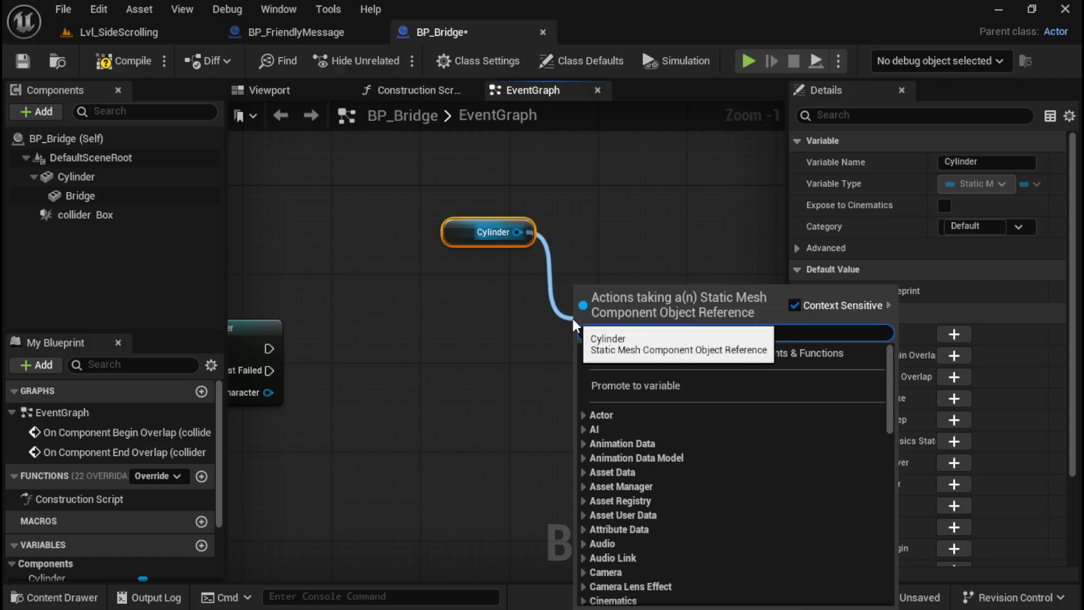
{"action": "type", "text": "rot"}
{"action": "key", "text": "BackSpace"}
{"action": "key", "text": "BackSpace"}
{"action": "key", "text": "BackSpace"}
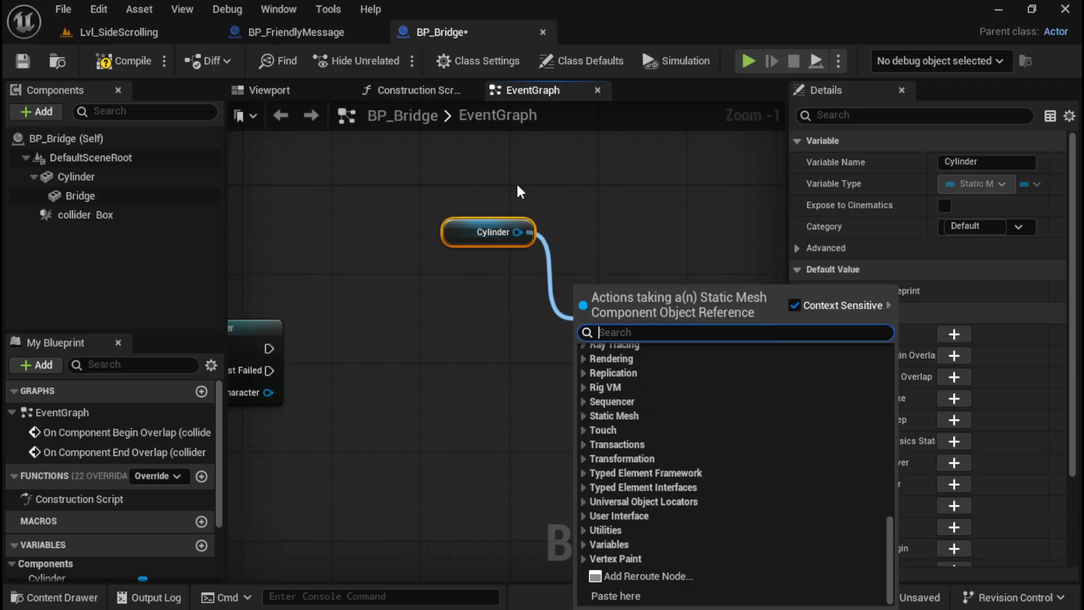
{"action": "type", "text": "relative "}
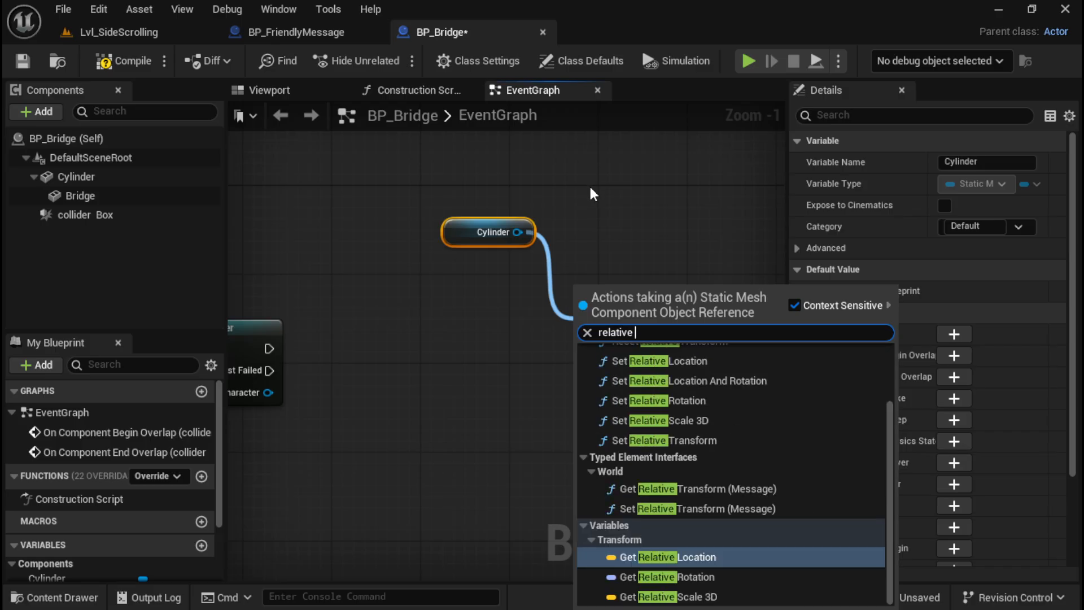
{"action": "type", "text": "rotation"}
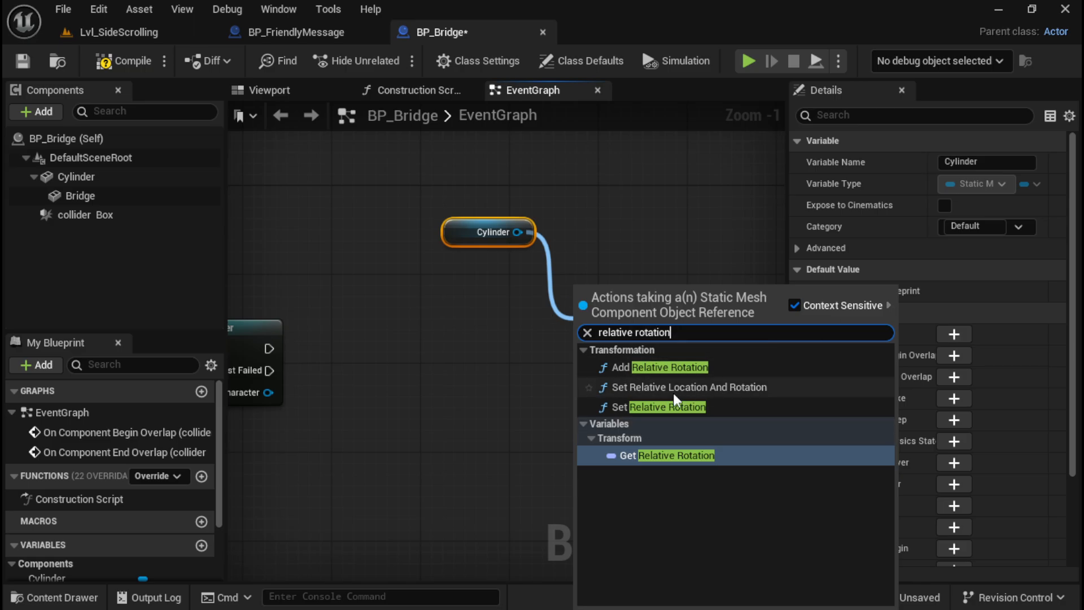
{"action": "left_click", "coordinate": [633, 408]}
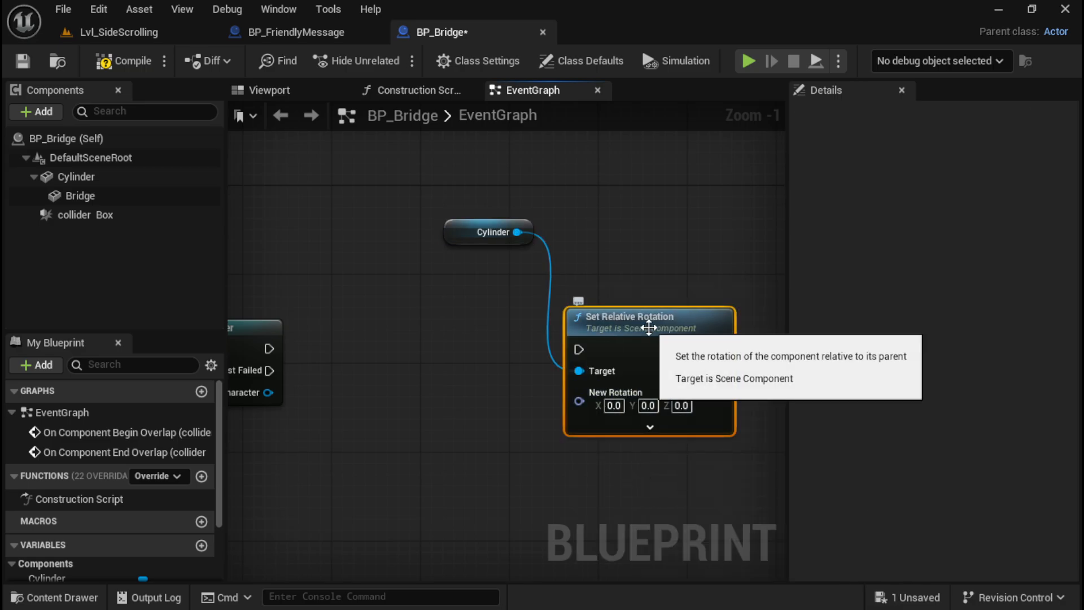
{"action": "left_click_drag", "start_coordinate": [649, 327], "coordinate": [671, 328]}
{"action": "right_click_drag", "start_coordinate": [470, 398], "coordinate": [552, 407]}
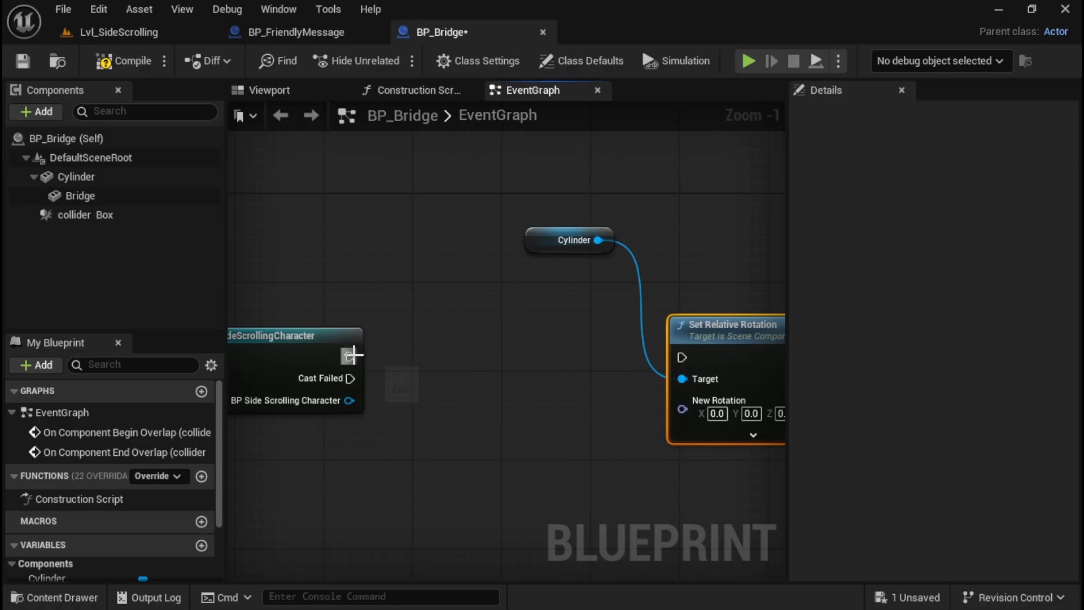
Step: Add a timeline named "raiselower Bridge" whose Play input is driven by the begin-overlap cast node's success output
{"action": "left_click_drag", "start_coordinate": [348, 357], "coordinate": [449, 344]}
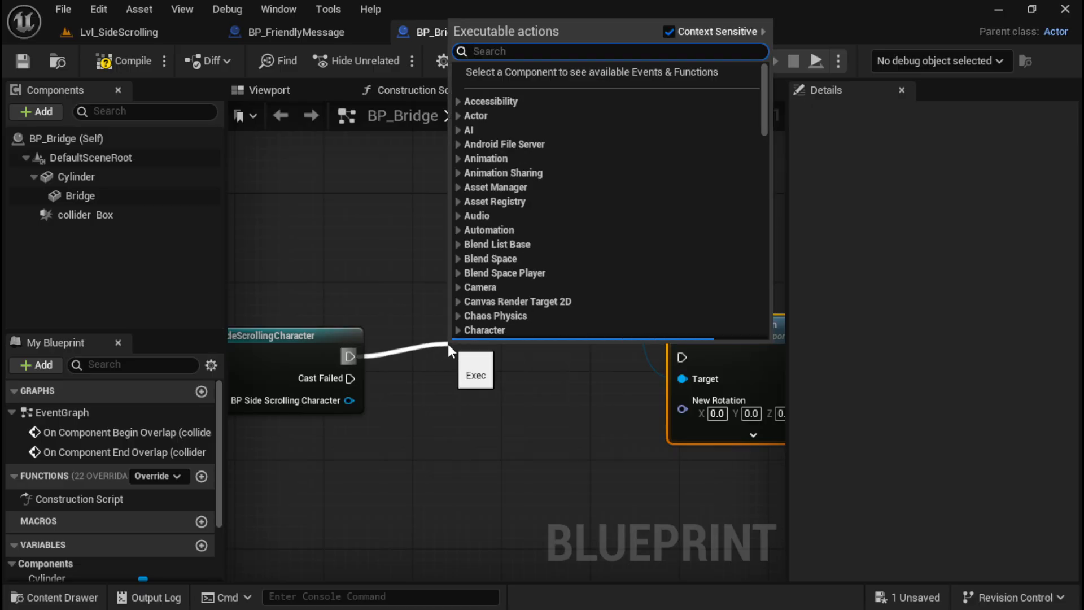
{"action": "type", "text": "add time"}
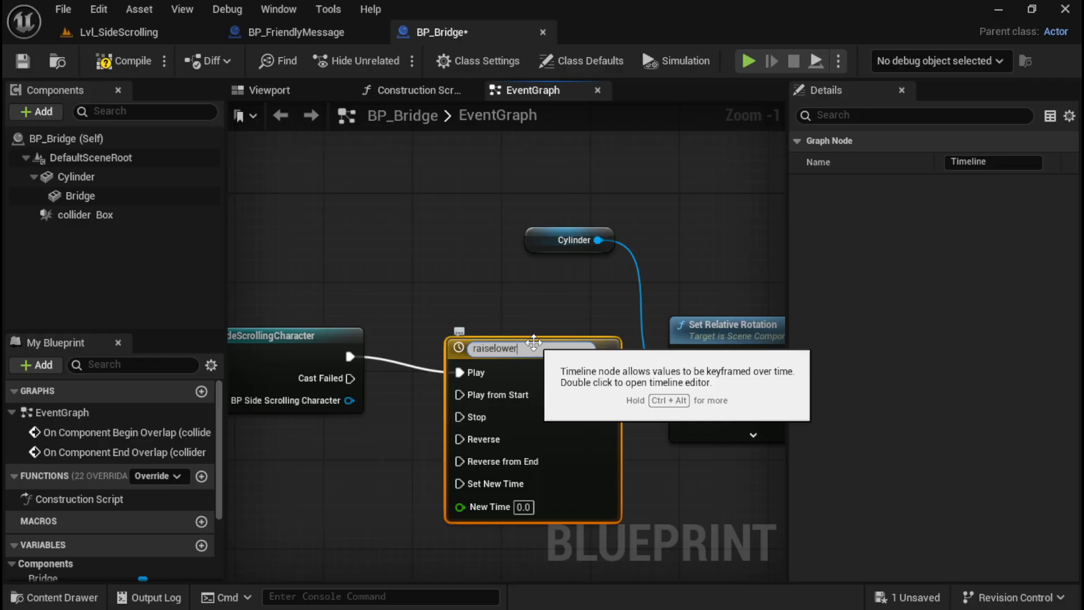
{"action": "key", "text": "Return"}
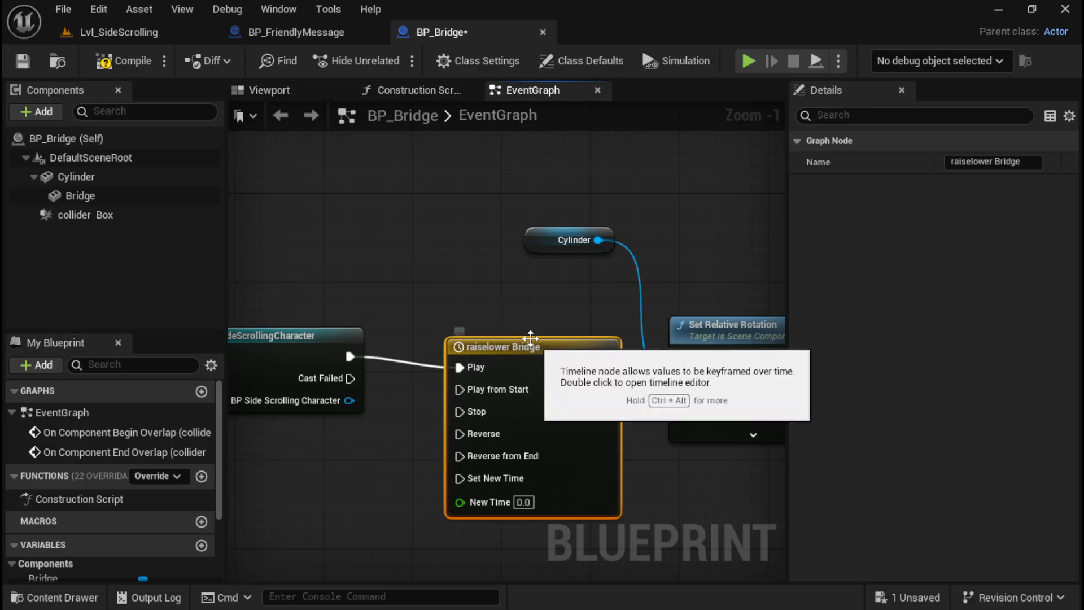
Step: Add a float track to the raiselower Bridge timeline and create its first key at time 0
{"action": "double_click", "coordinate": [529, 368]}
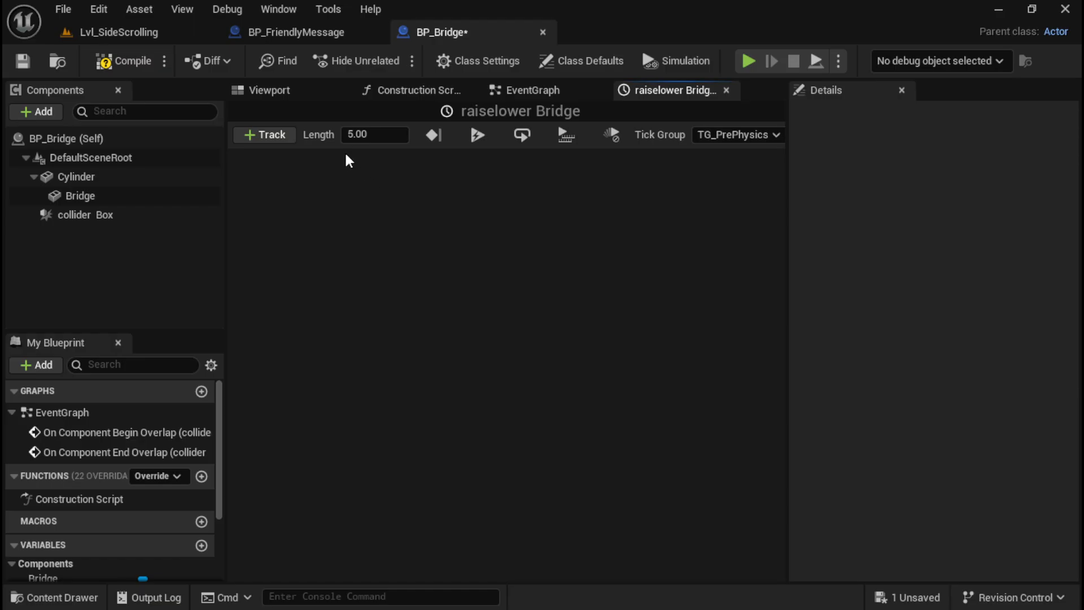
{"action": "left_click", "coordinate": [261, 135]}
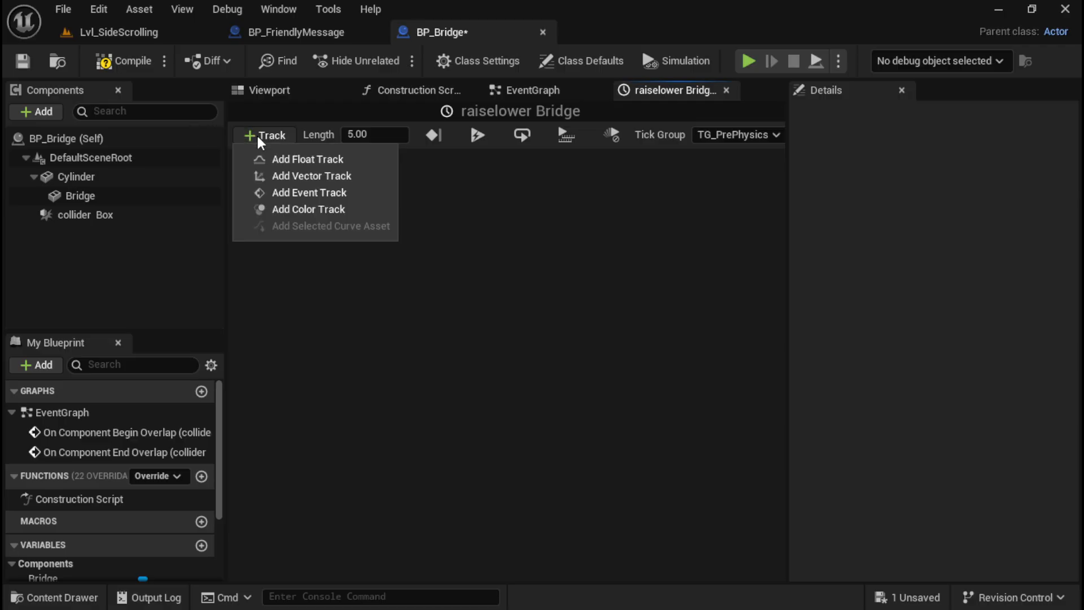
{"action": "left_click", "coordinate": [300, 159]}
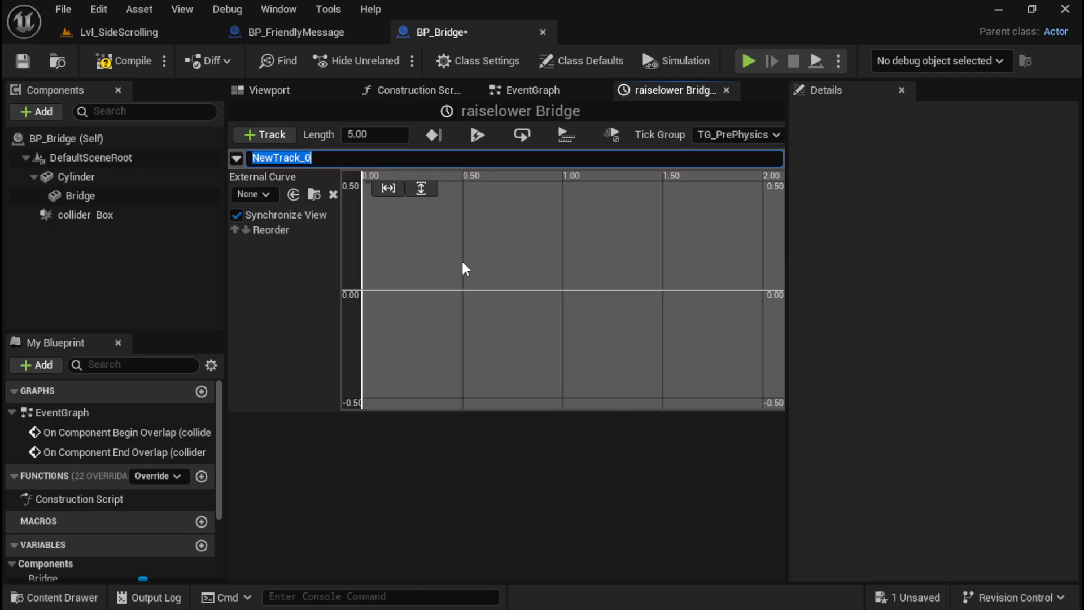
{"action": "left_click", "coordinate": [360, 287]}
{"action": "right_click", "coordinate": [362, 287]}
{"action": "left_click", "coordinate": [411, 319]}
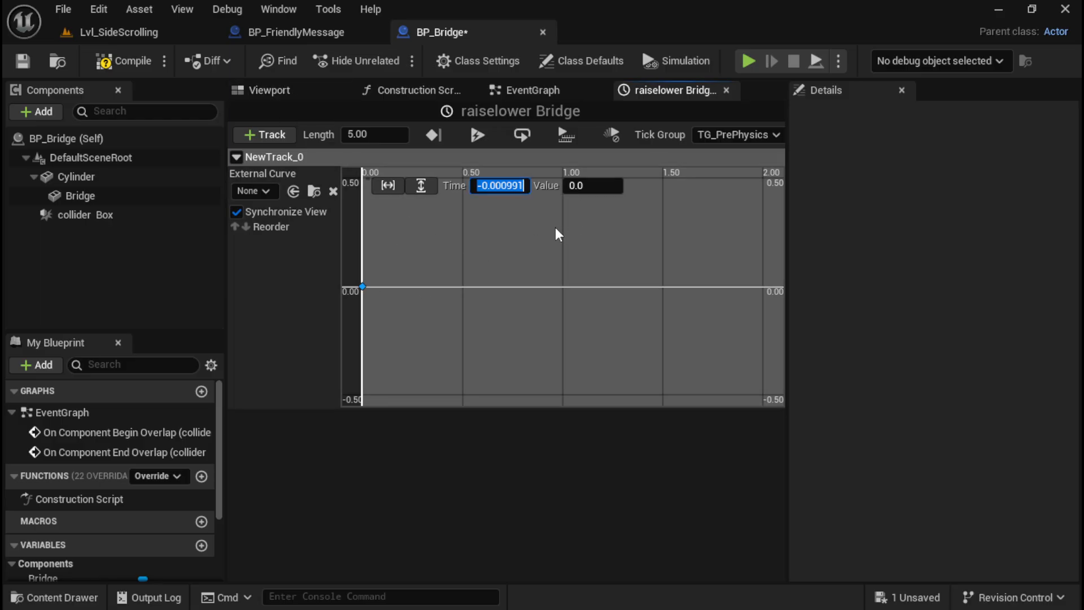
{"action": "type", "text": "0"}
Step: Check the Cylinder component's pitch and add a second key to the timeline's float curve at about 0.83 s
{"action": "left_click", "coordinate": [283, 89]}
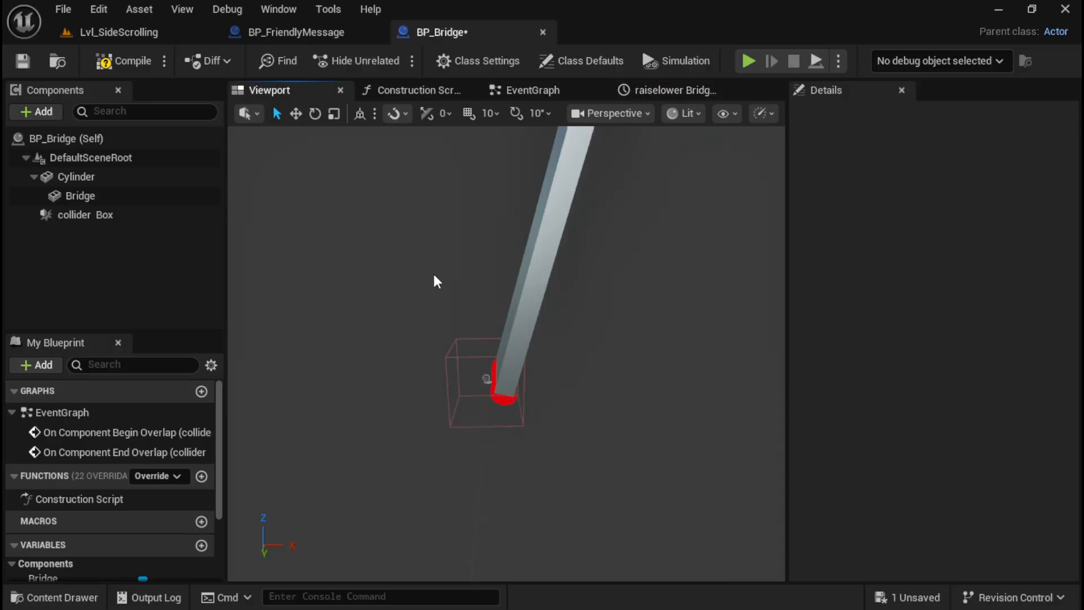
{"action": "left_click", "coordinate": [76, 177]}
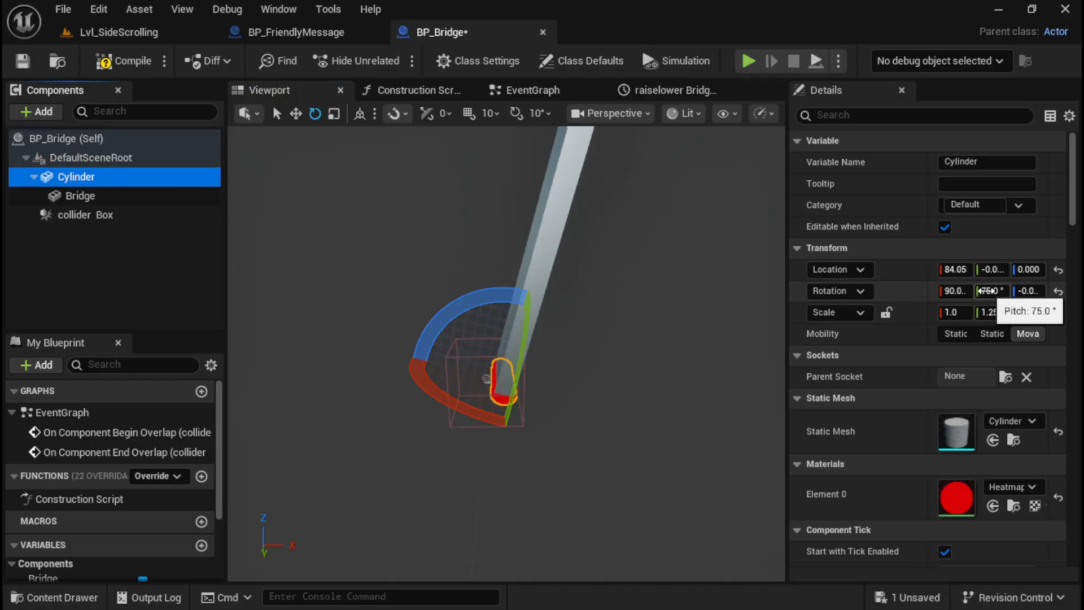
{"action": "left_click", "coordinate": [680, 91]}
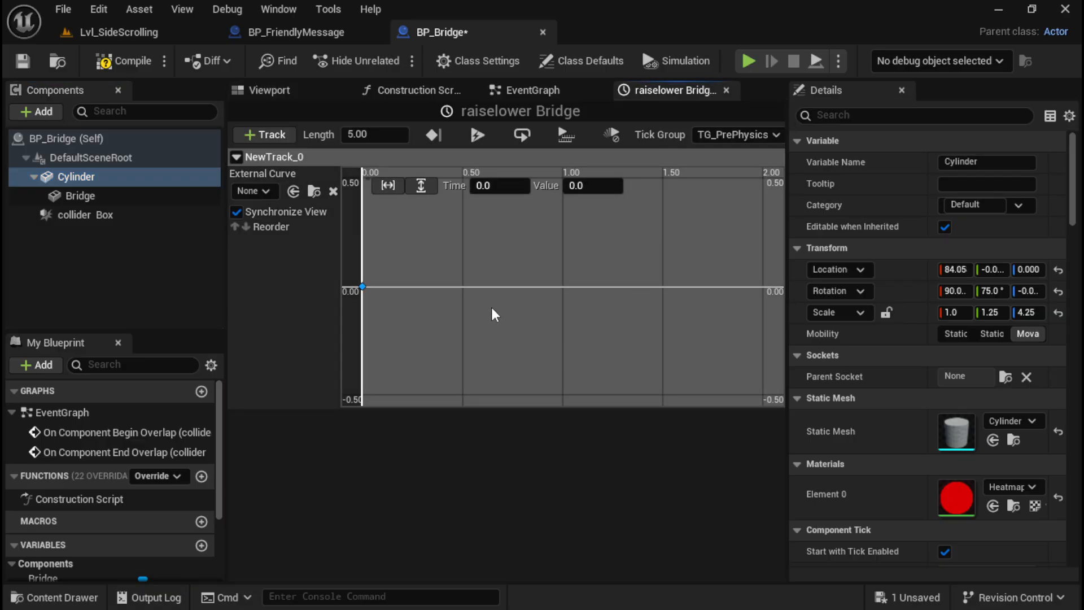
{"action": "right_click", "coordinate": [378, 287]}
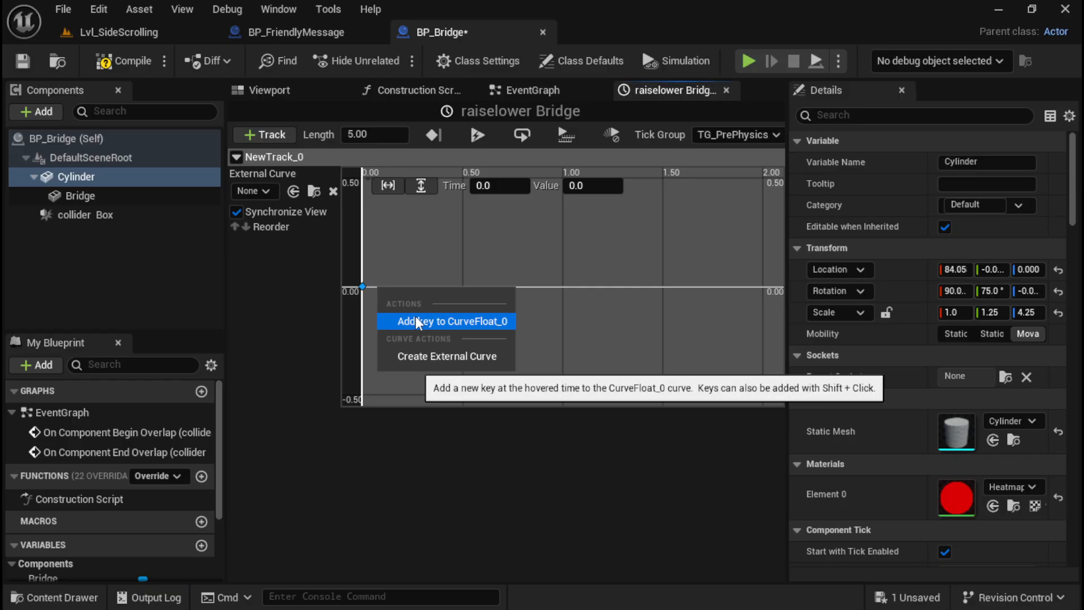
{"action": "left_click", "coordinate": [460, 319]}
{"action": "left_click_drag", "start_coordinate": [377, 287], "coordinate": [529, 281]}
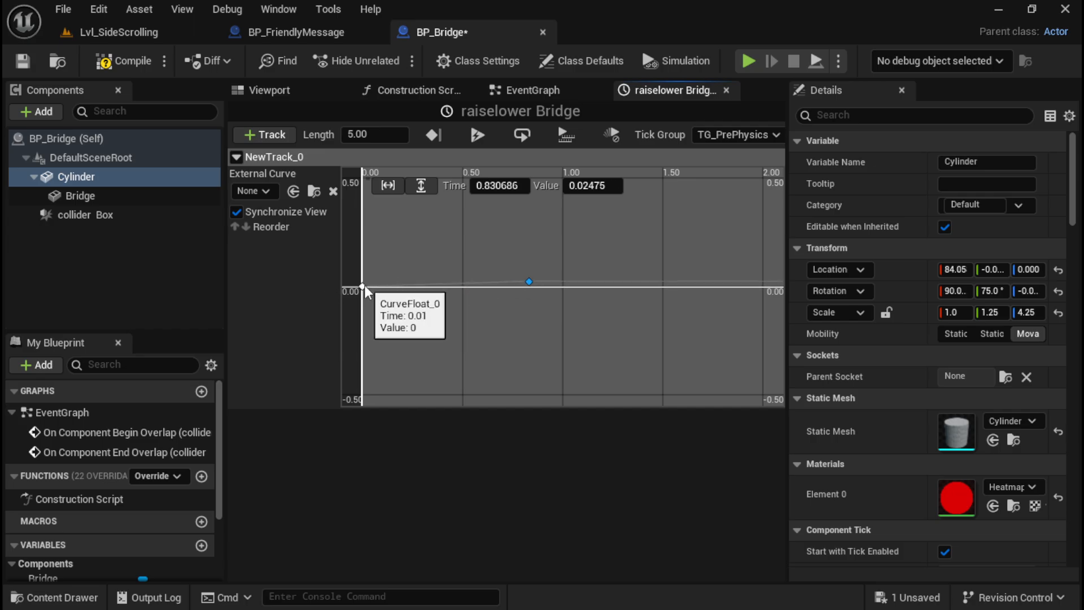
Step: Set the value of the float curve's first key to 75
{"action": "left_click", "coordinate": [362, 287]}
{"action": "left_click", "coordinate": [607, 192]}
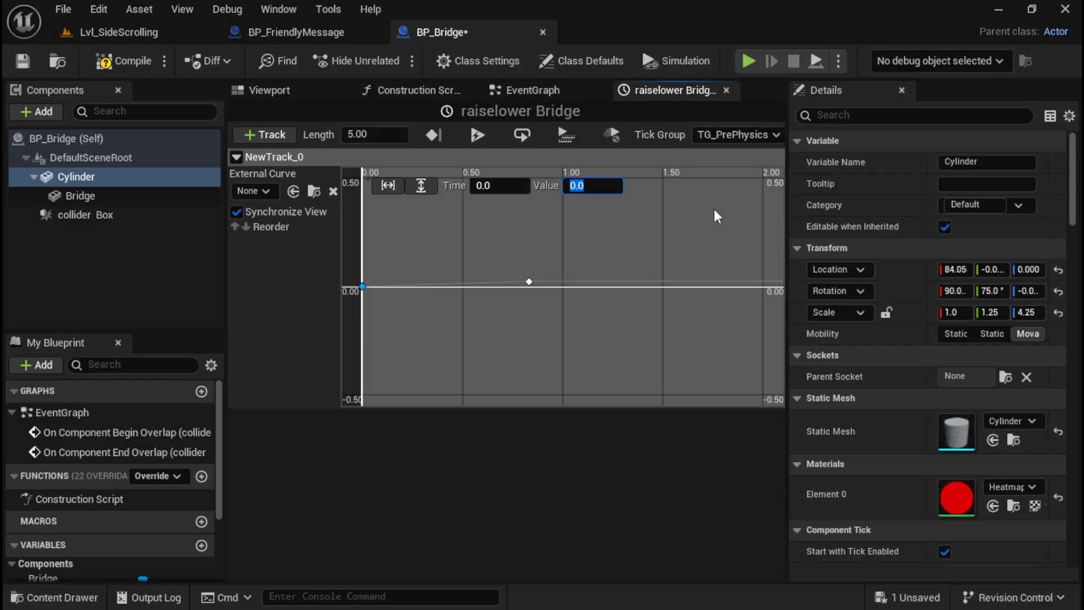
{"action": "type", "text": "75"}
{"action": "key", "text": "Return"}
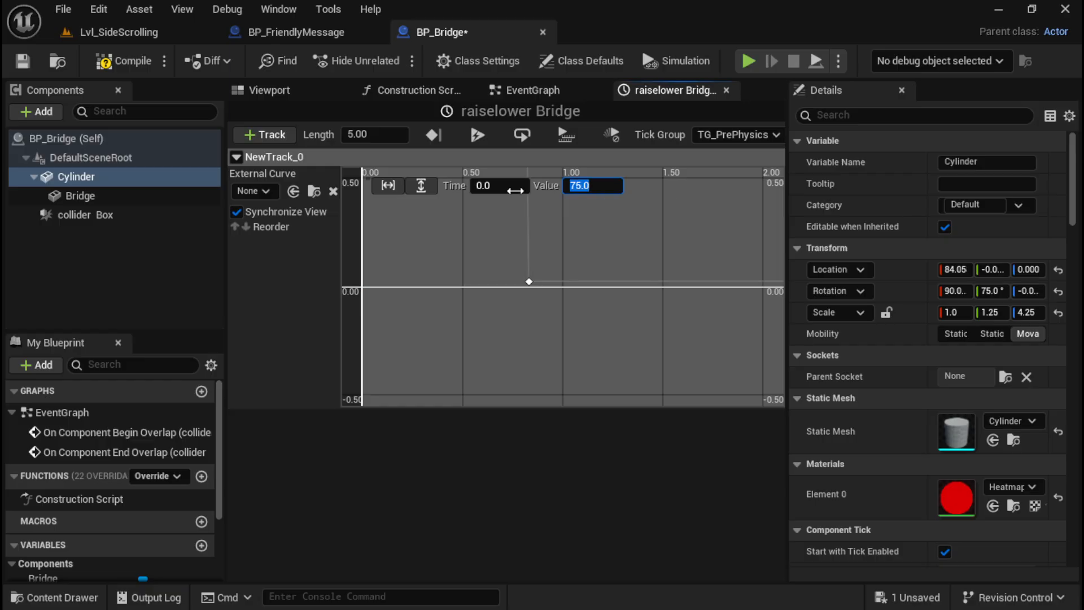
Step: Set the timeline length to 3.00 and place the second key at time 3.0 with value 0.0
{"action": "left_click", "coordinate": [528, 281]}
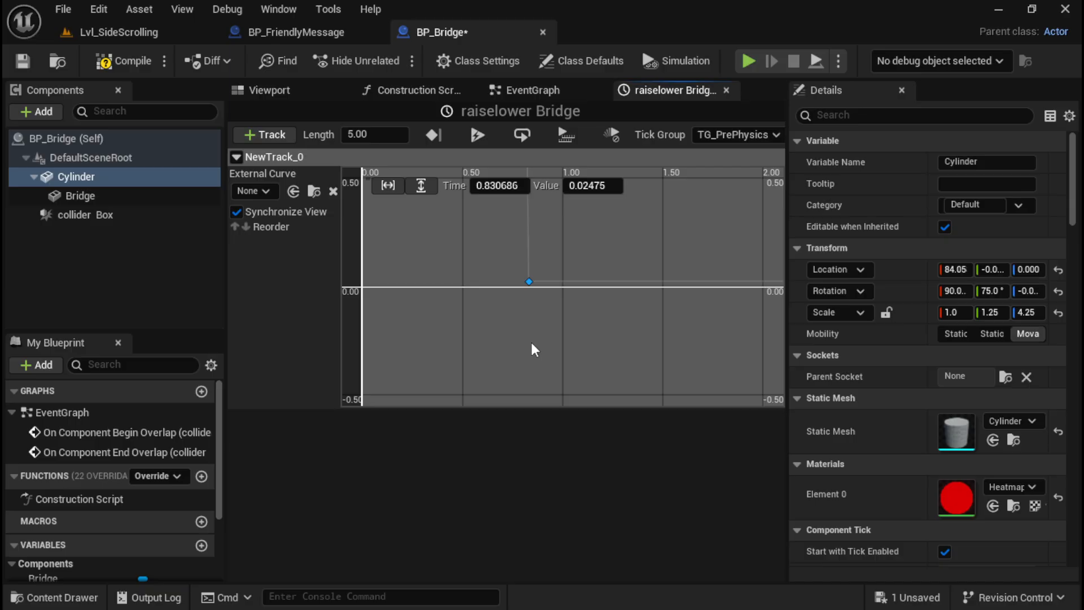
{"action": "left_click", "coordinate": [497, 185]}
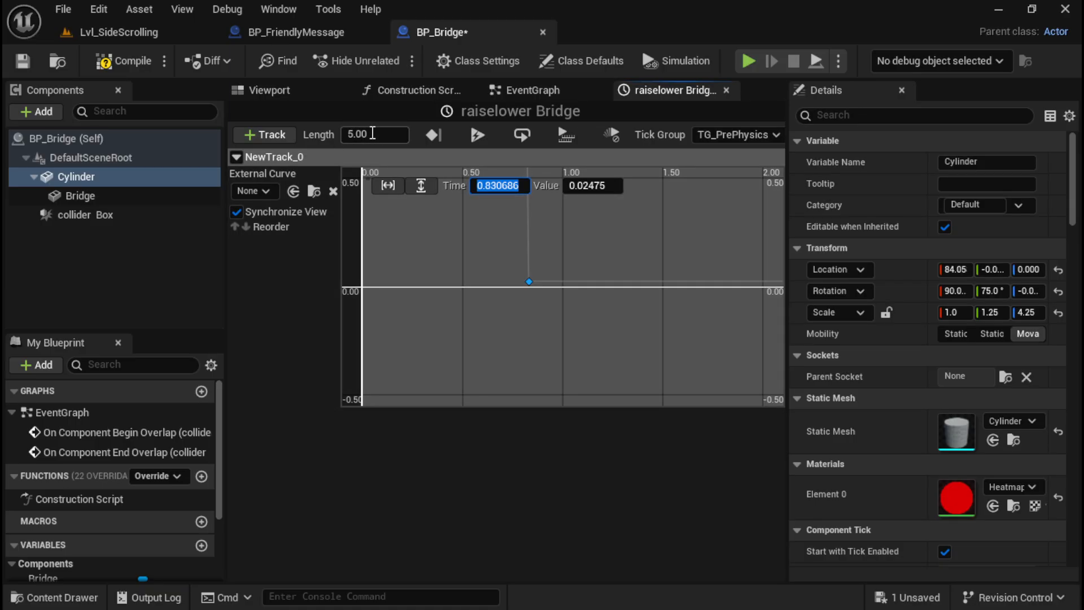
{"action": "left_click", "coordinate": [347, 134]}
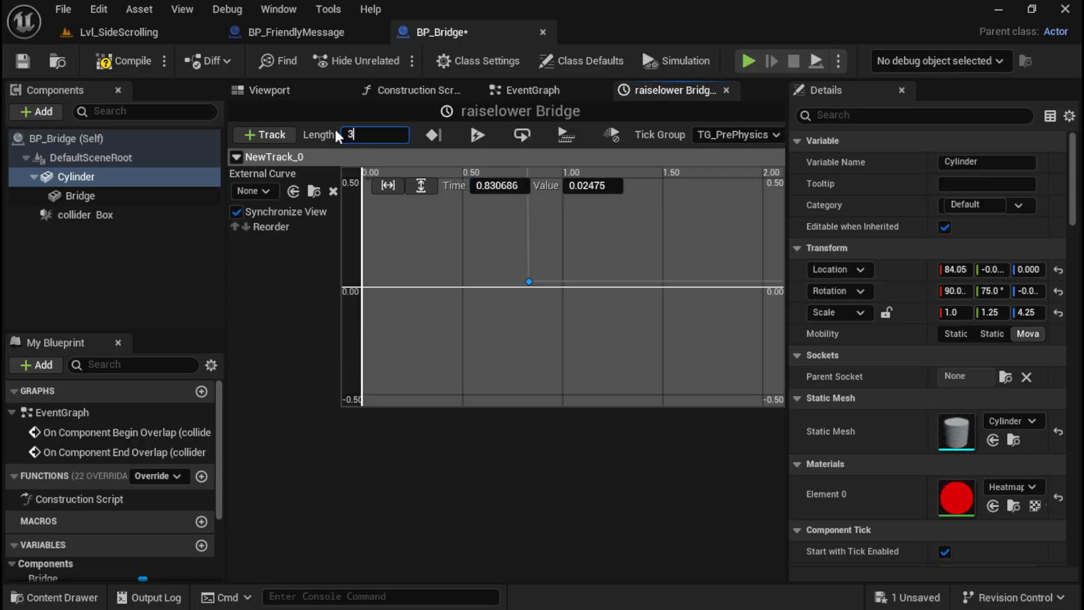
{"action": "key", "text": "Tab"}
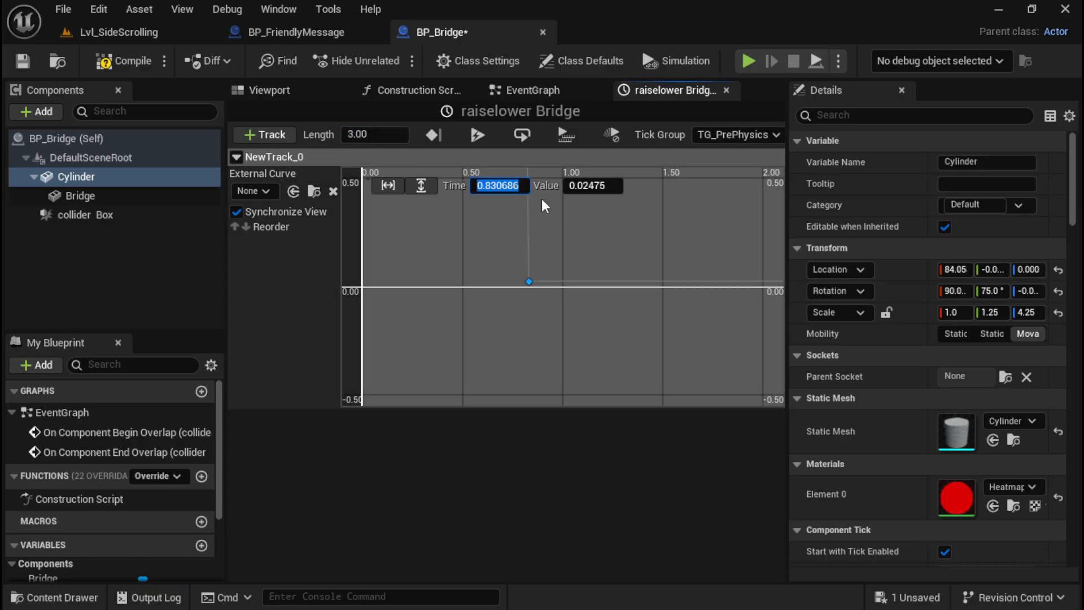
{"action": "type", "text": "3"}
{"action": "left_click", "coordinate": [604, 192]}
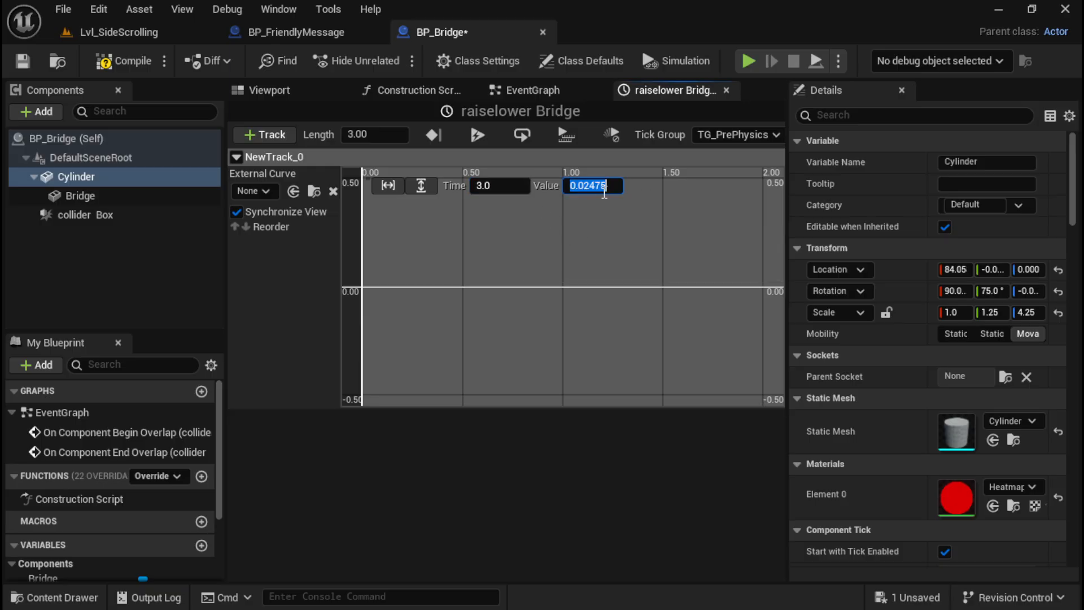
{"action": "type", "text": "0.0"}
{"action": "left_click", "coordinate": [387, 186]}
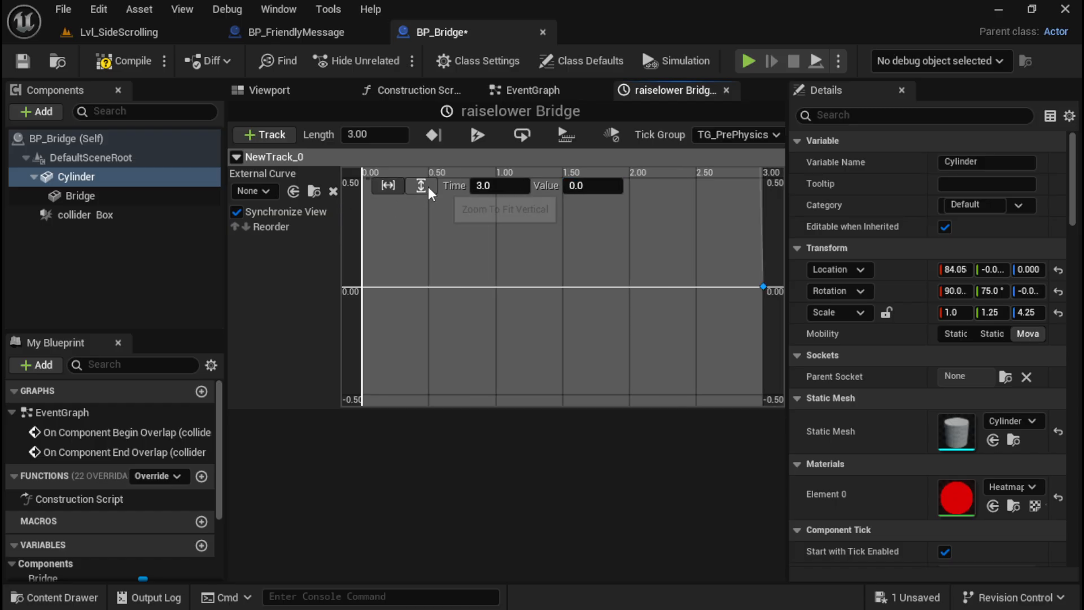
{"action": "left_click", "coordinate": [421, 185]}
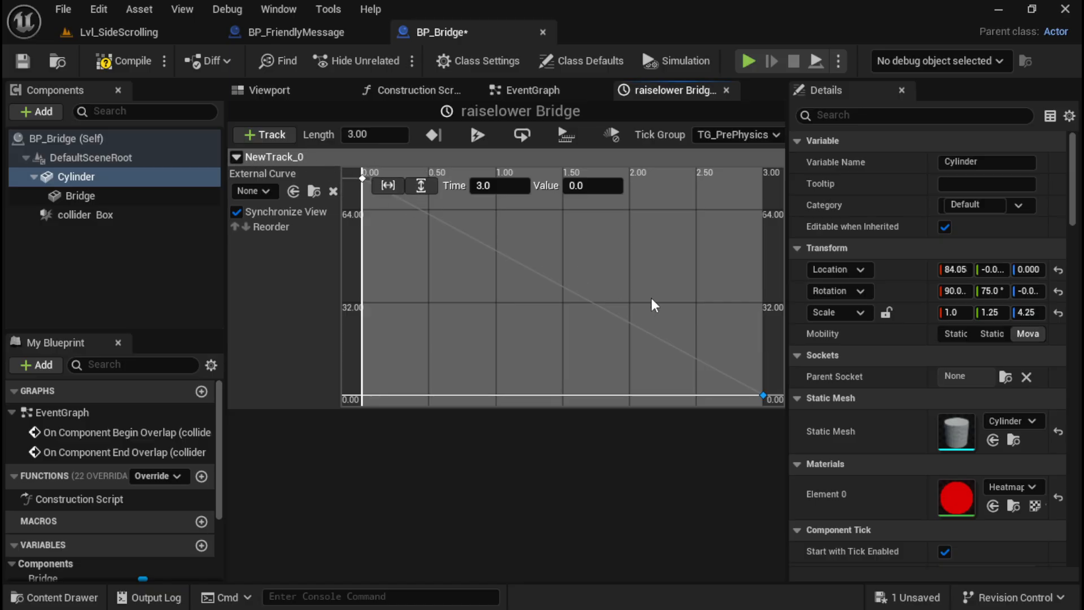
Step: Rename the timeline's float track to RaiseLower
{"action": "left_click", "coordinate": [533, 90]}
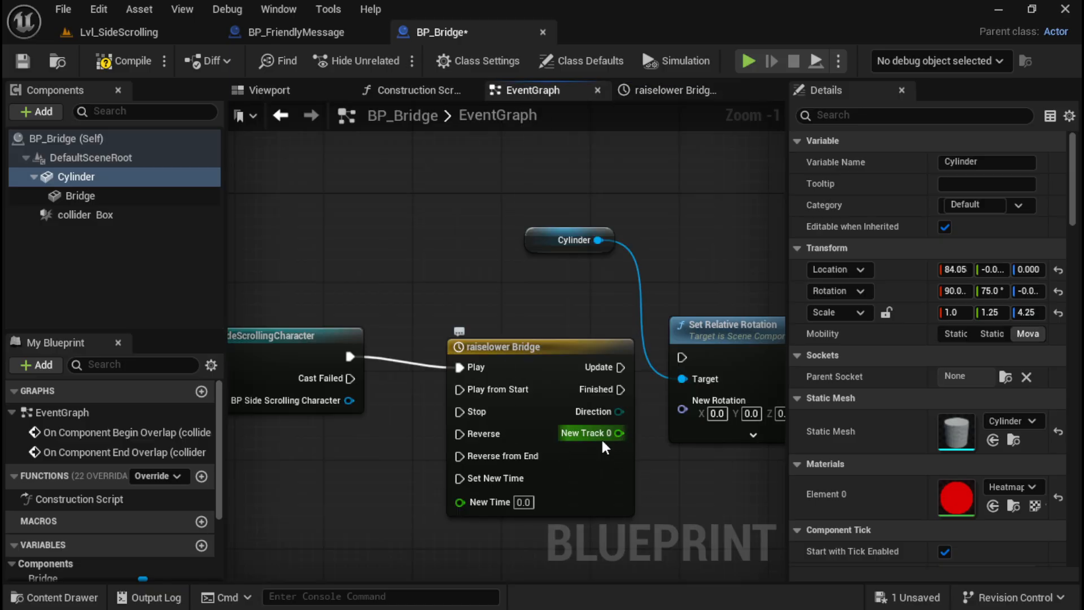
{"action": "left_click", "coordinate": [669, 90]}
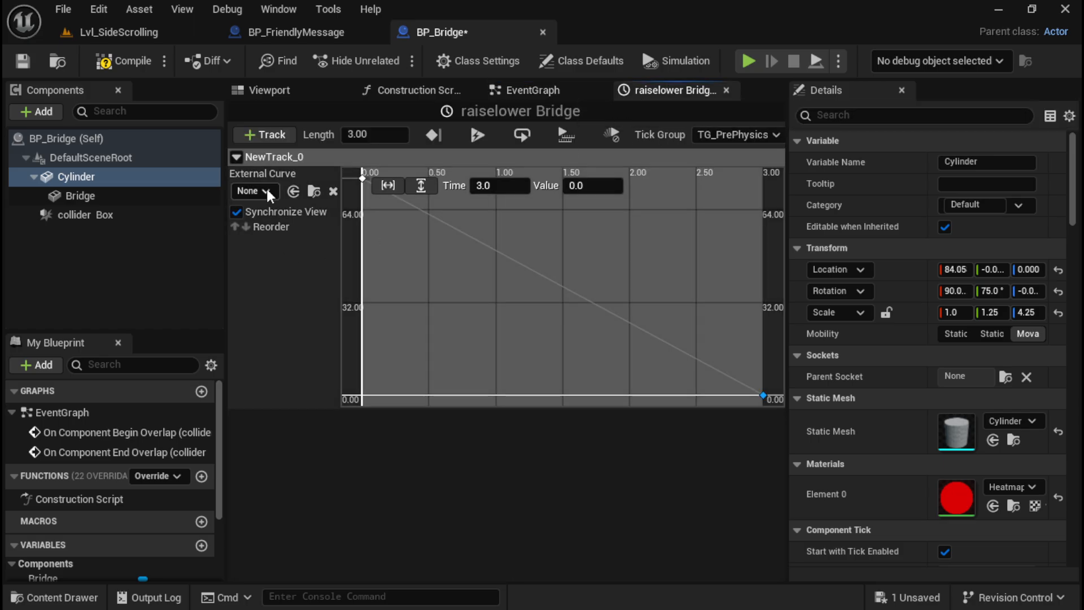
{"action": "right_click", "coordinate": [263, 157]}
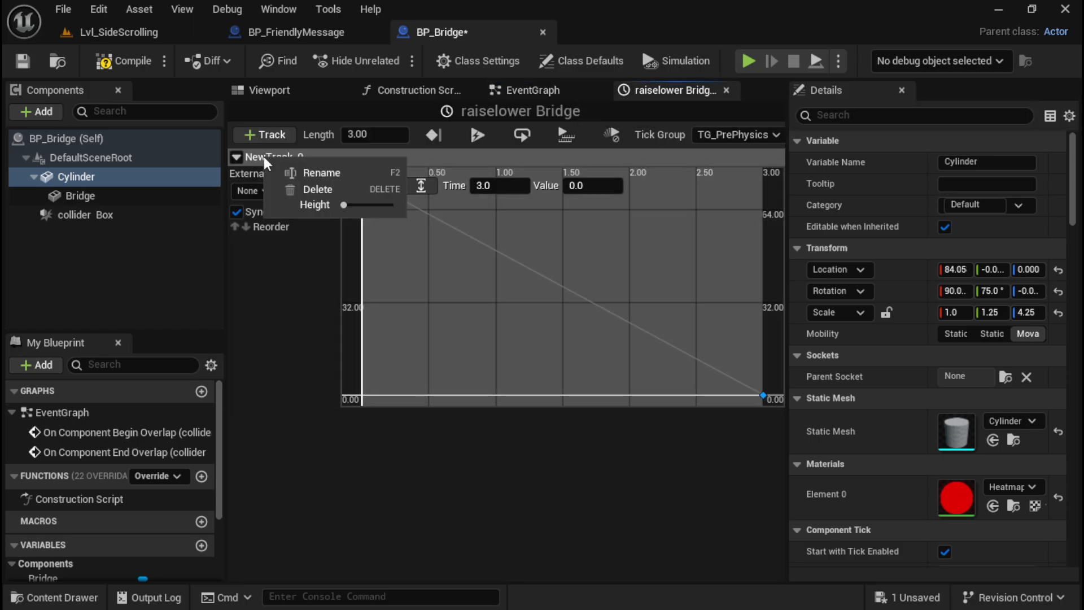
{"action": "left_click", "coordinate": [318, 172]}
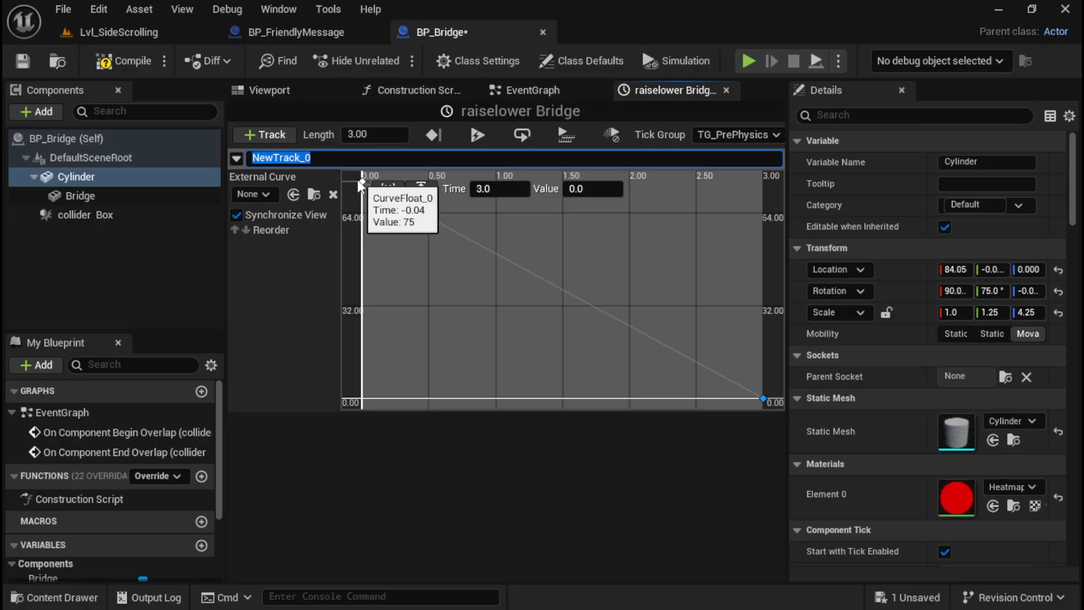
{"action": "type", "text": "RaiseLower"}
{"action": "key", "text": "Return"}
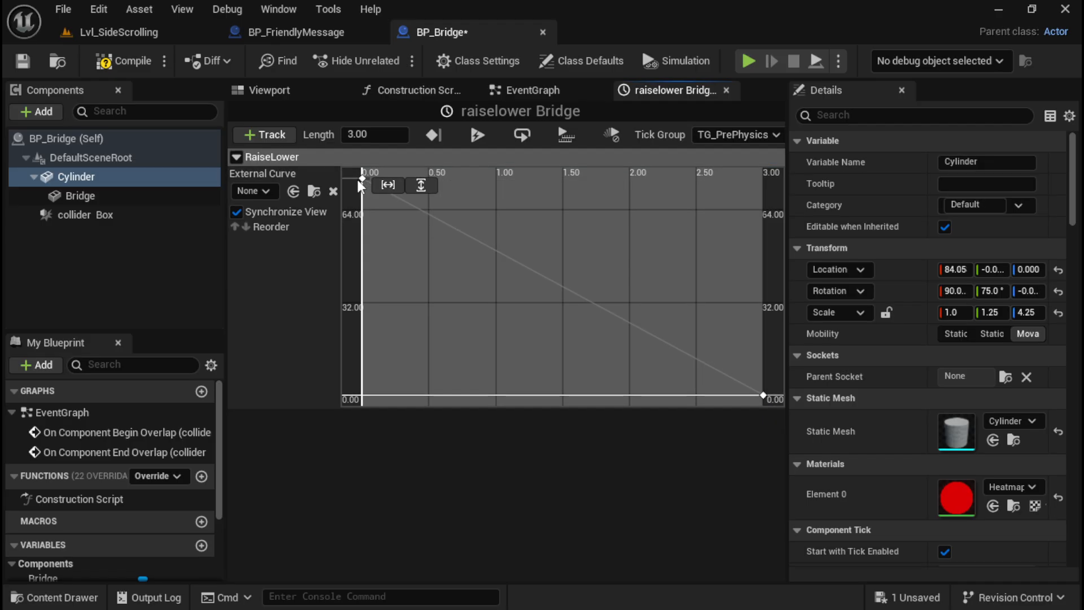
Step: Split the New Rotation pin of Set Relative Rotation and feed New Rotation Y (Pitch) from the timeline's Raise Lower output
{"action": "left_click", "coordinate": [525, 91]}
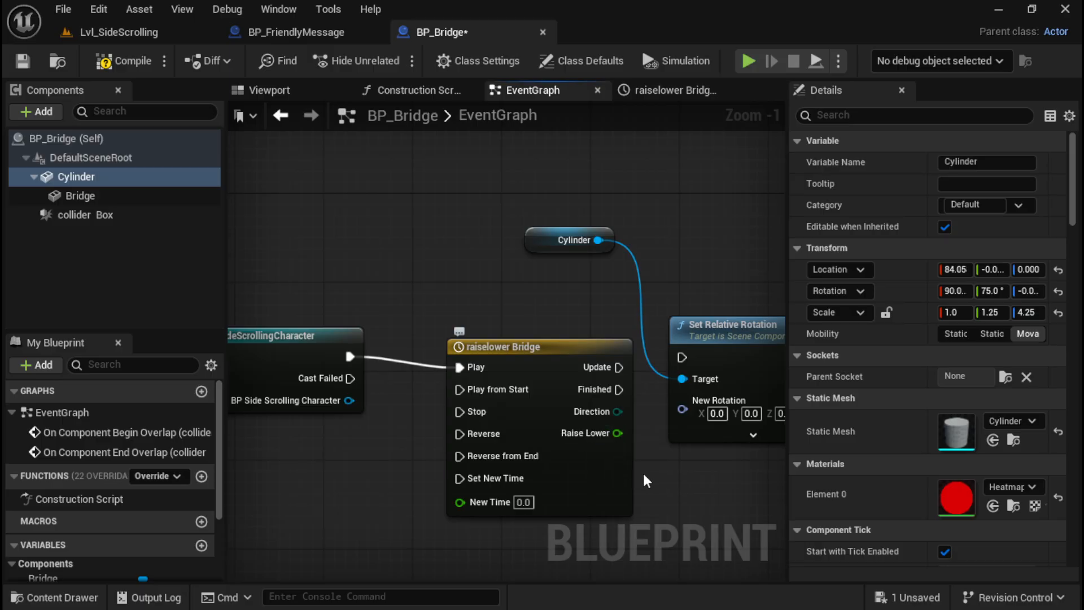
{"action": "right_click_drag", "start_coordinate": [617, 433], "coordinate": [410, 382]}
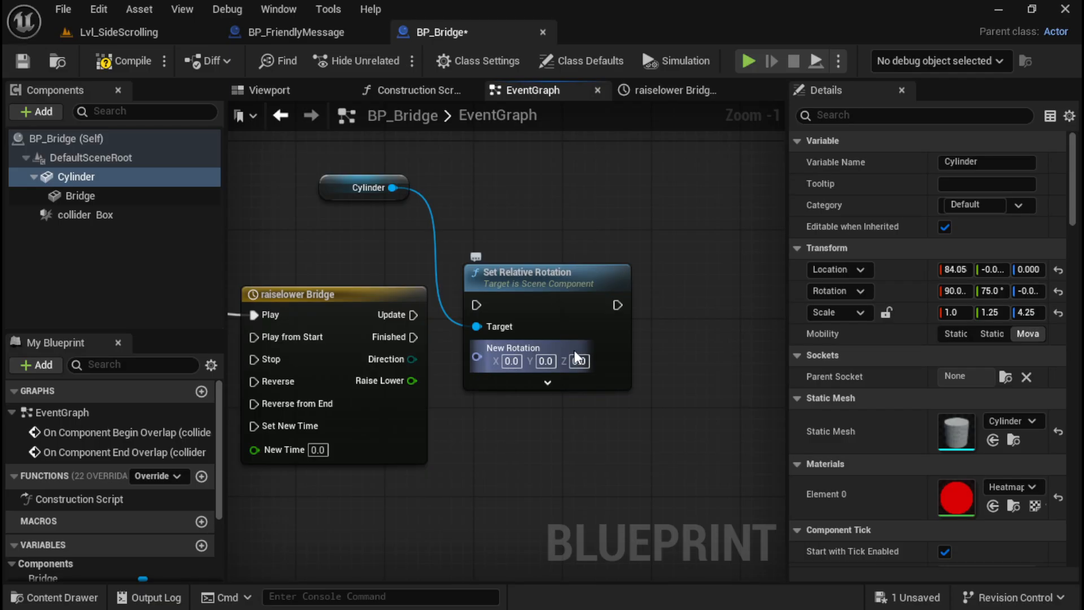
{"action": "right_click", "coordinate": [476, 356]}
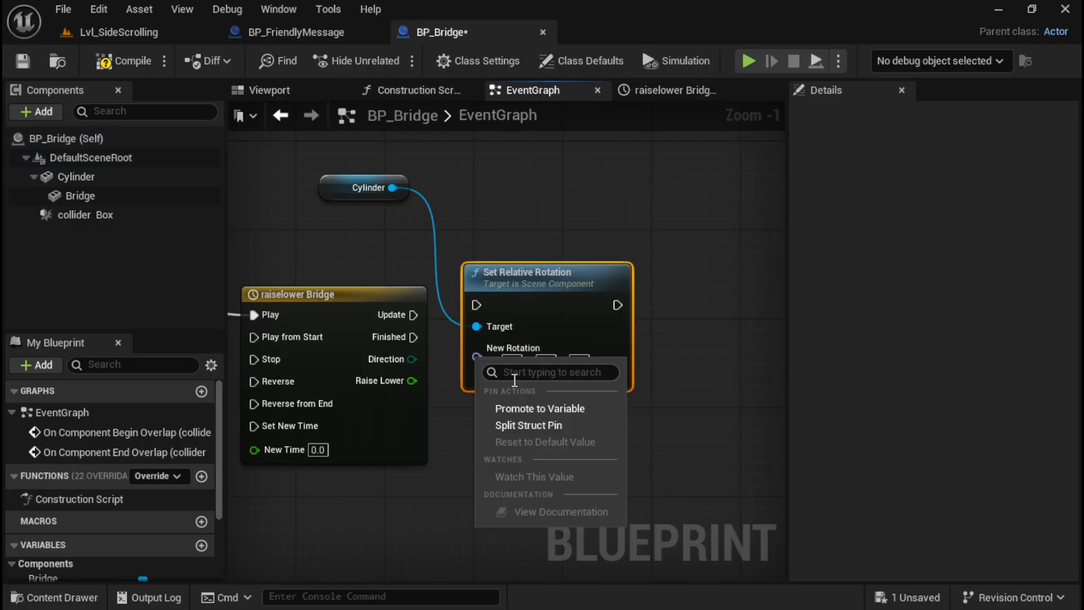
{"action": "left_click", "coordinate": [525, 426]}
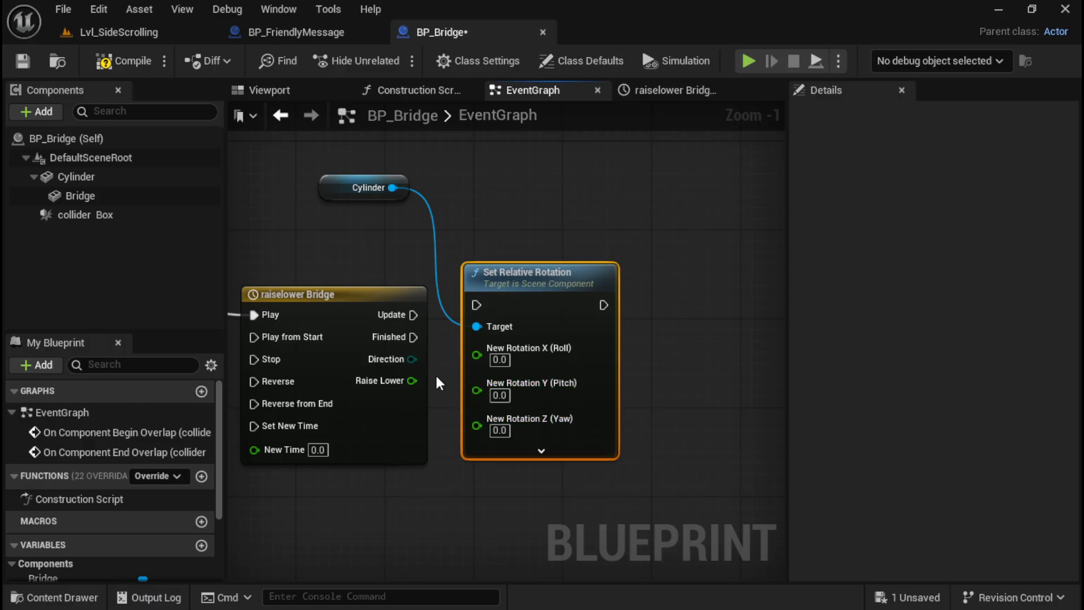
{"action": "left_click_drag", "start_coordinate": [414, 380], "coordinate": [476, 395]}
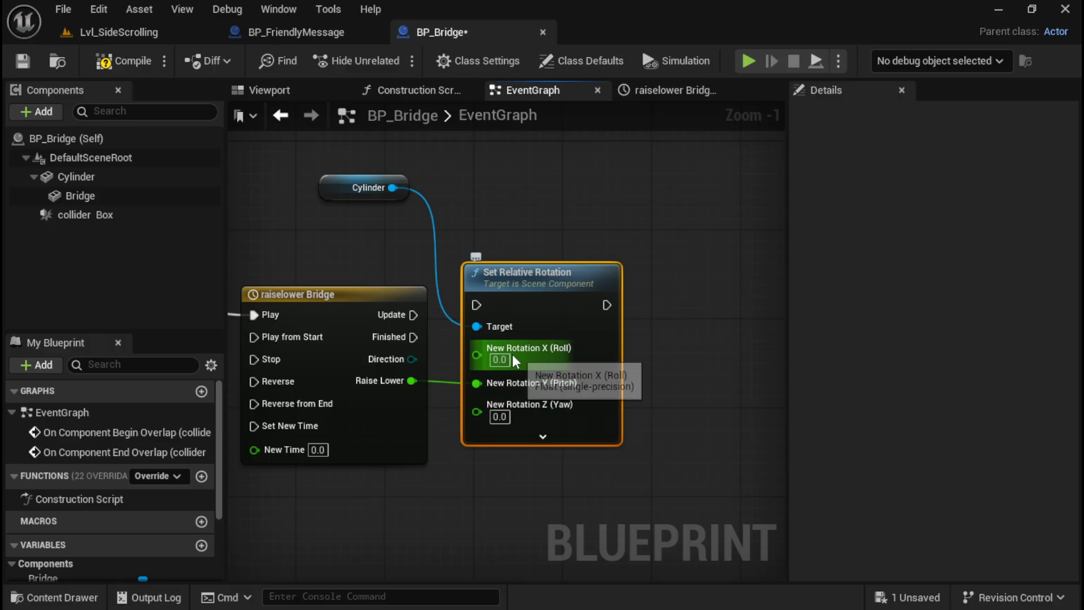
Step: Match the Cylinder component's roll by setting New Rotation X (Roll) to 90.0 on the Set Relative Rotation node
{"action": "left_click", "coordinate": [270, 91]}
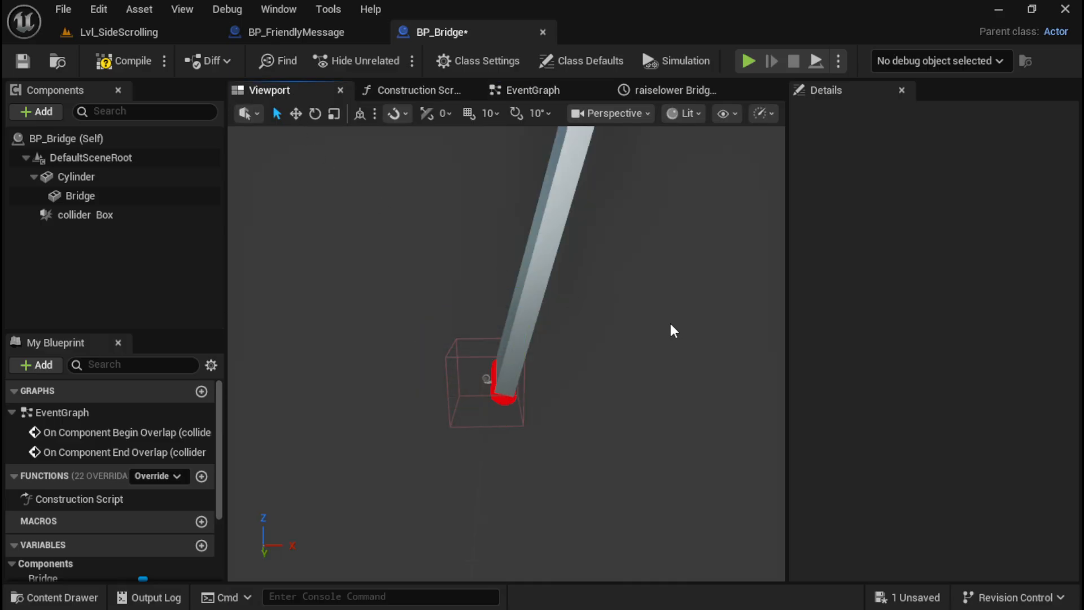
{"action": "left_click", "coordinate": [72, 177]}
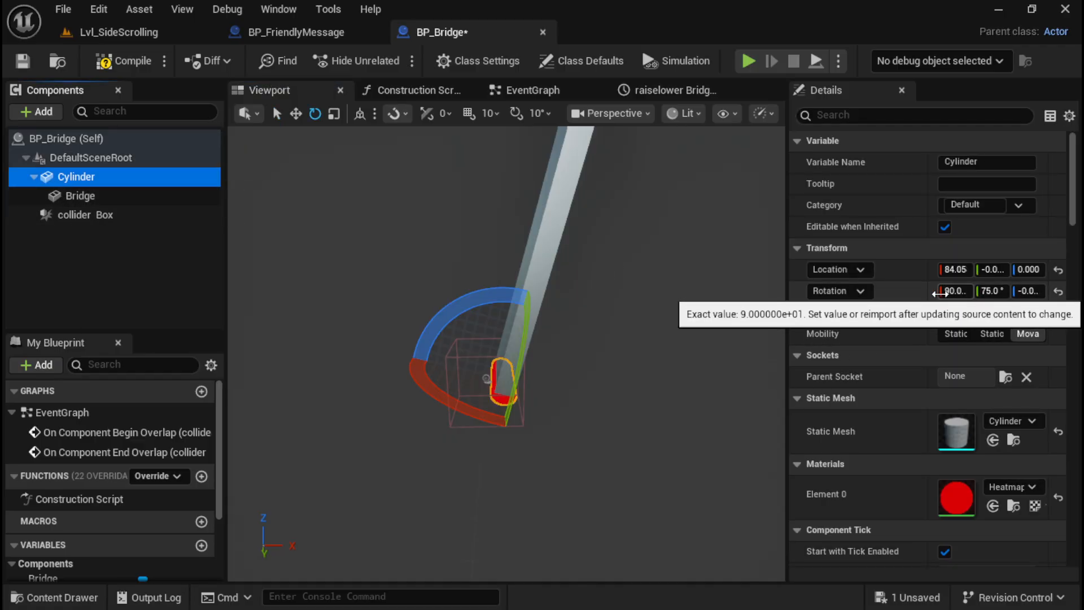
{"action": "left_click", "coordinate": [534, 90]}
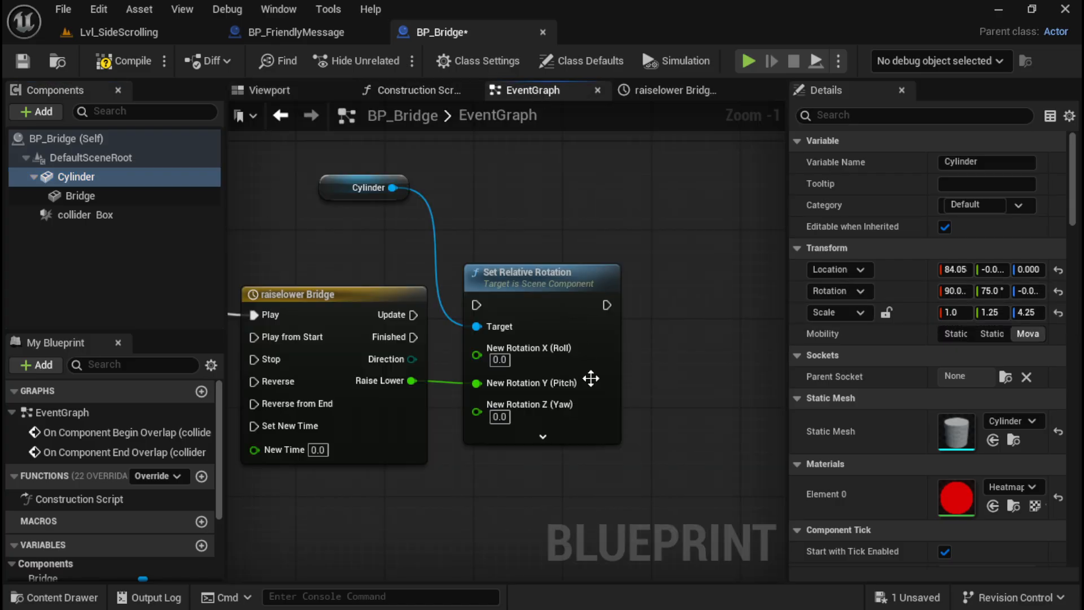
{"action": "left_click", "coordinate": [500, 360]}
{"action": "type", "text": "90.0"}
{"action": "left_click", "coordinate": [273, 90]}
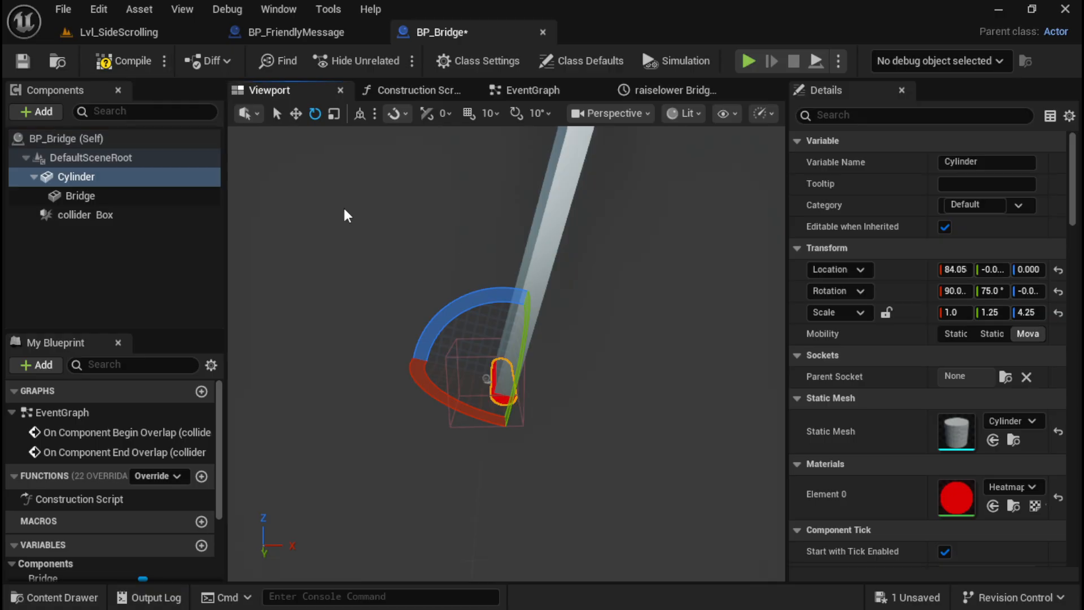
Step: Connect the raiselower Bridge timeline's Update output to Set Relative Rotation's execution input and place the Cylinder node above it
{"action": "left_click", "coordinate": [533, 91]}
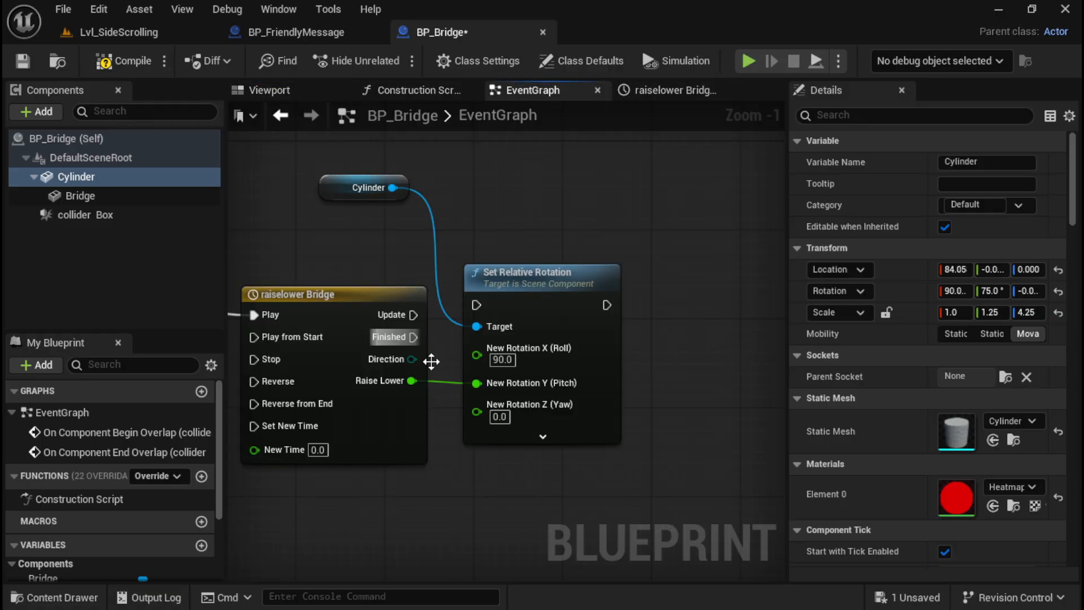
{"action": "scroll", "coordinate": [495, 498], "scroll_direction": "down", "scroll_amount": 2}
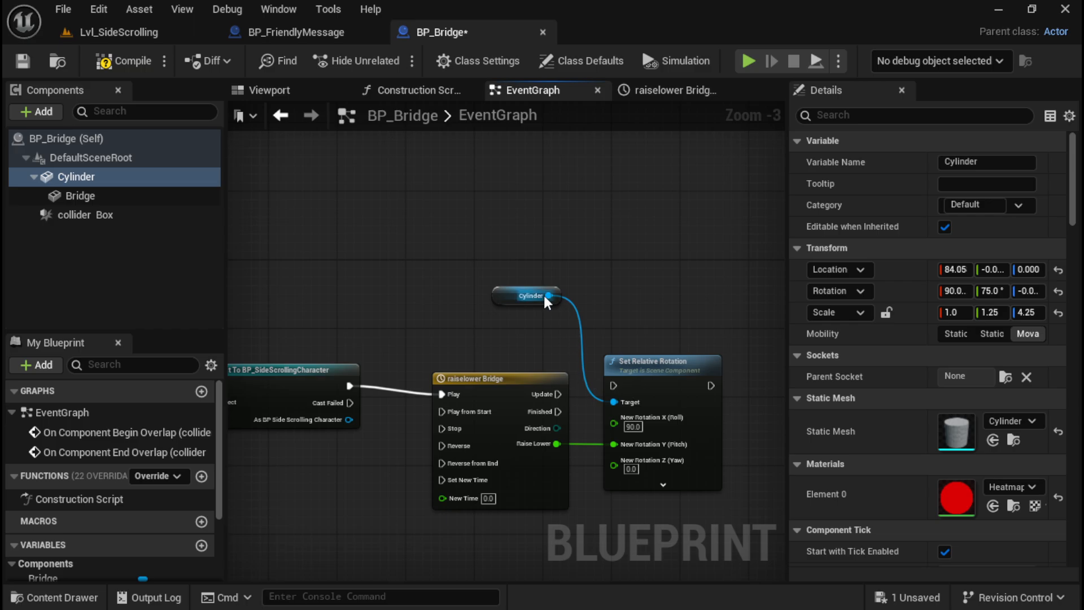
{"action": "left_click_drag", "start_coordinate": [521, 298], "coordinate": [640, 303]}
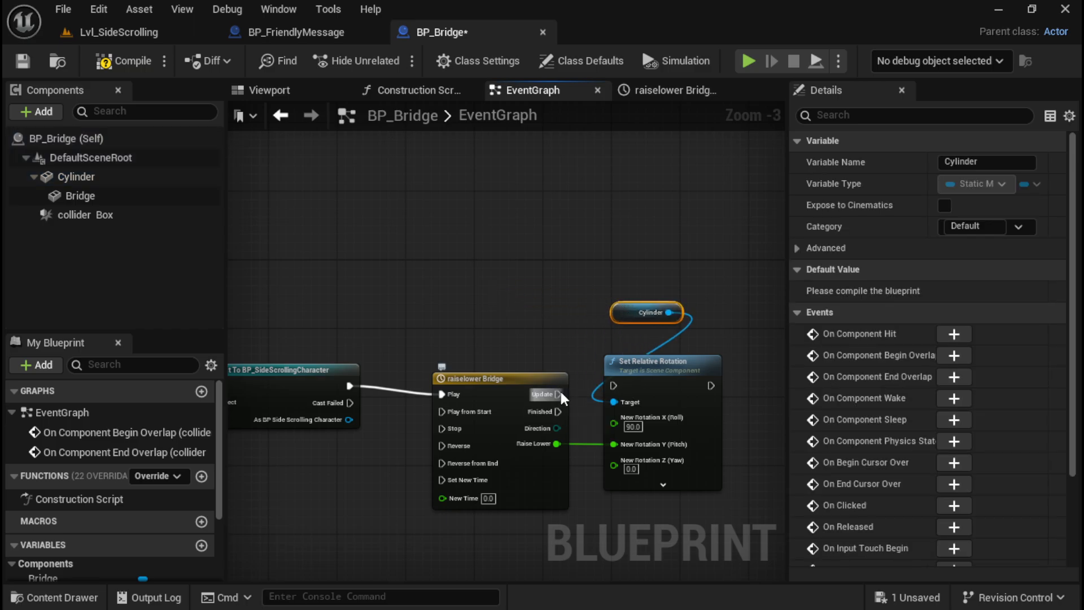
{"action": "left_click_drag", "start_coordinate": [560, 396], "coordinate": [613, 385]}
{"action": "scroll", "coordinate": [616, 505], "scroll_direction": "down", "scroll_amount": 3}
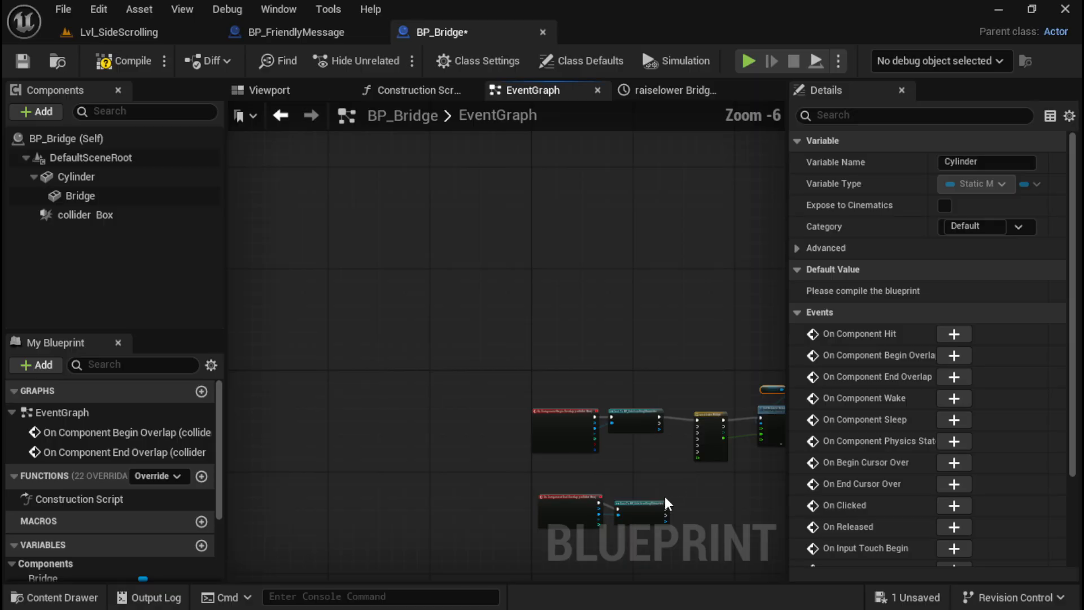
{"action": "right_click_drag", "start_coordinate": [666, 499], "coordinate": [500, 468]}
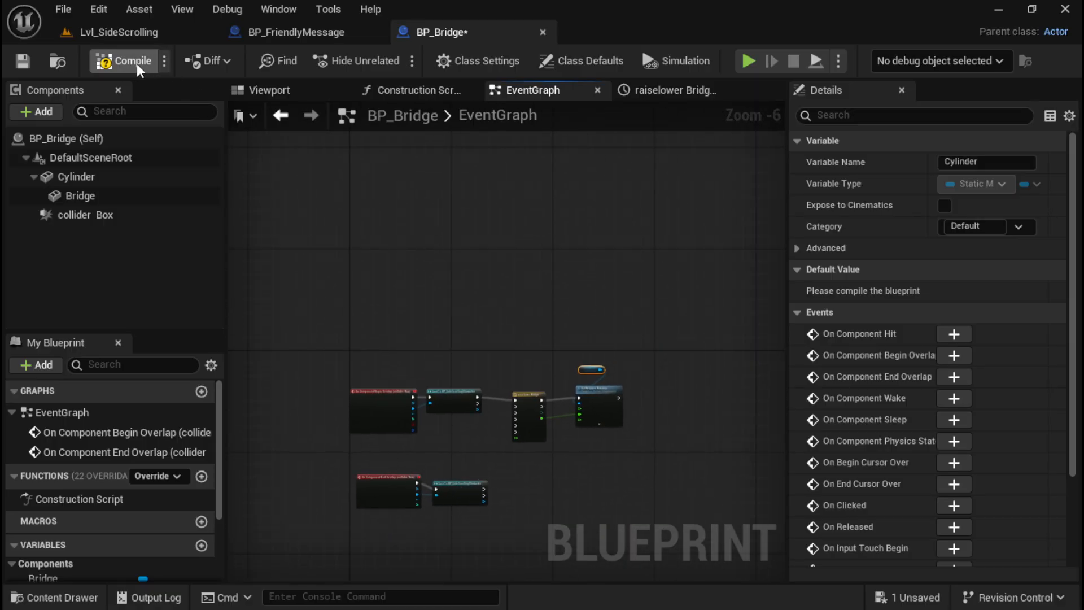
Step: Place a BP_Bridge instance from the Content folder in Lvl_SideScrolling, on the platform beside the red floor button's platform
{"action": "left_click", "coordinate": [114, 29]}
{"action": "right_click_drag", "start_coordinate": [271, 364], "coordinate": [218, 381]}
{"action": "key", "text": "s"}
{"action": "key", "text": "w"}
{"action": "key", "text": "s"}
{"action": "key", "text": "a"}
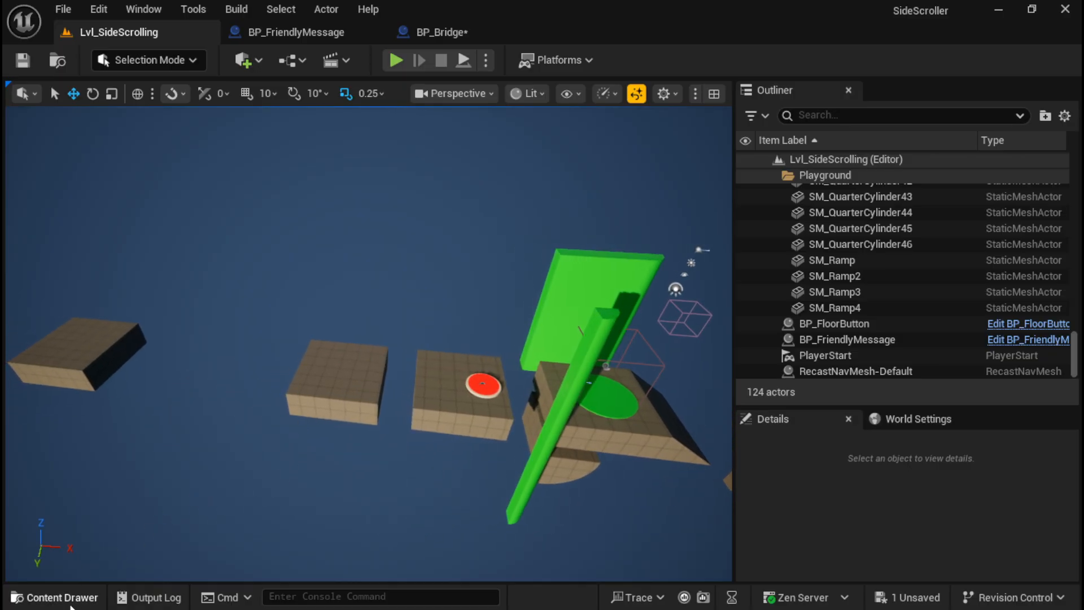
{"action": "left_click", "coordinate": [54, 598]}
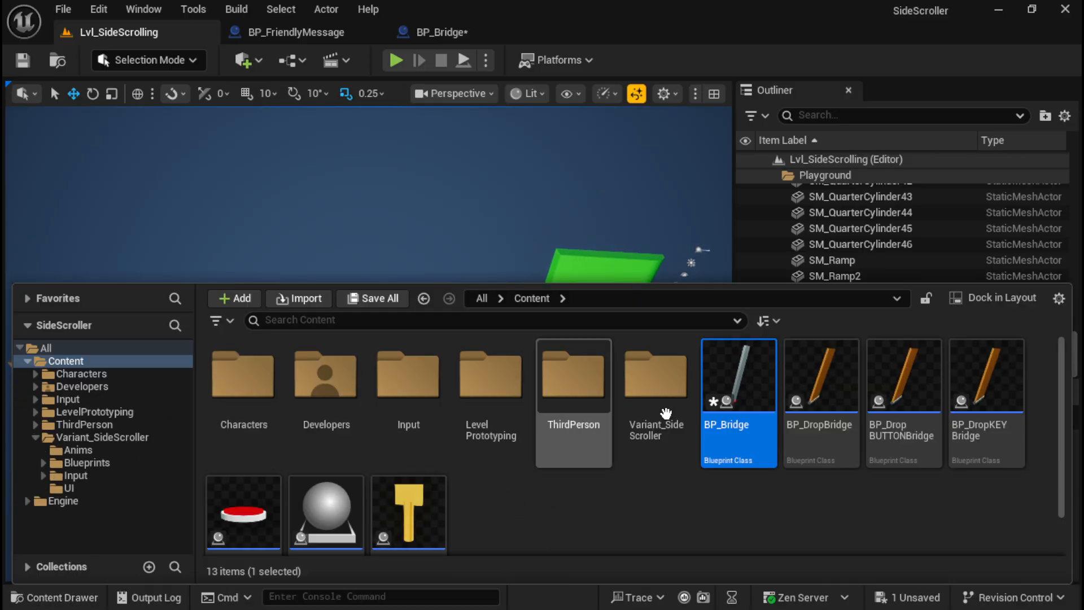
{"action": "left_click_drag", "start_coordinate": [771, 421], "coordinate": [324, 338]}
Step: Rotate the placed BP_Bridge around its vertical axis so it leans over the gap toward the far platforms
{"action": "key", "text": "s"}
{"action": "right_click_drag", "start_coordinate": [392, 426], "coordinate": [384, 380]}
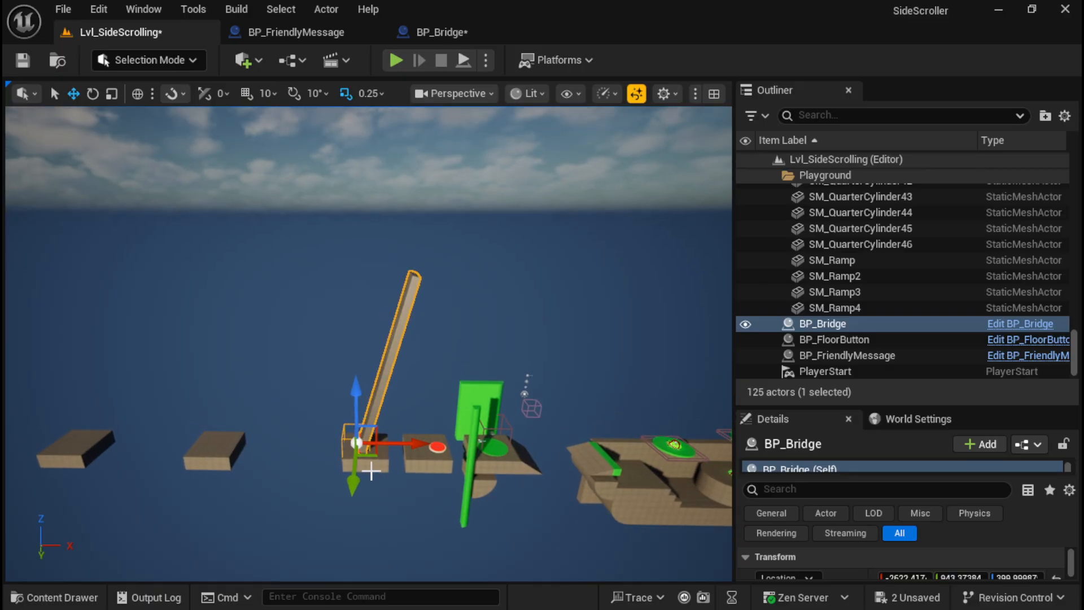
{"action": "key", "text": "e"}
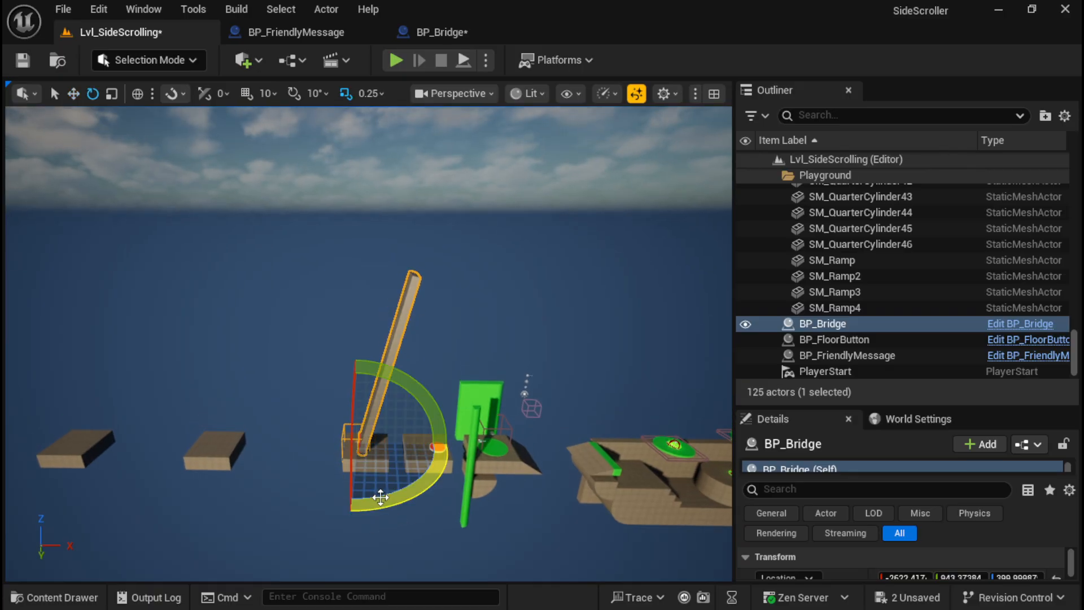
{"action": "left_click_drag", "start_coordinate": [375, 498], "coordinate": [255, 452]}
Step: Move BP_Bridge to the platform edge facing the gap and lower it slightly, to about X -2711.87 and Z 389.90
{"action": "key", "text": "q"}
{"action": "mouse_move", "coordinate": [308, 548]}
{"action": "right_mouse_down"}
{"action": "mouse_move", "coordinate": [301, 493]}
{"action": "mouse_move", "coordinate": [306, 541]}
{"action": "right_mouse_up"}
{"action": "key", "text": "w"}
{"action": "key", "text": "q"}
{"action": "key", "text": "e"}
{"action": "key", "text": "d"}
{"action": "key", "text": "s"}
{"action": "key", "text": "w"}
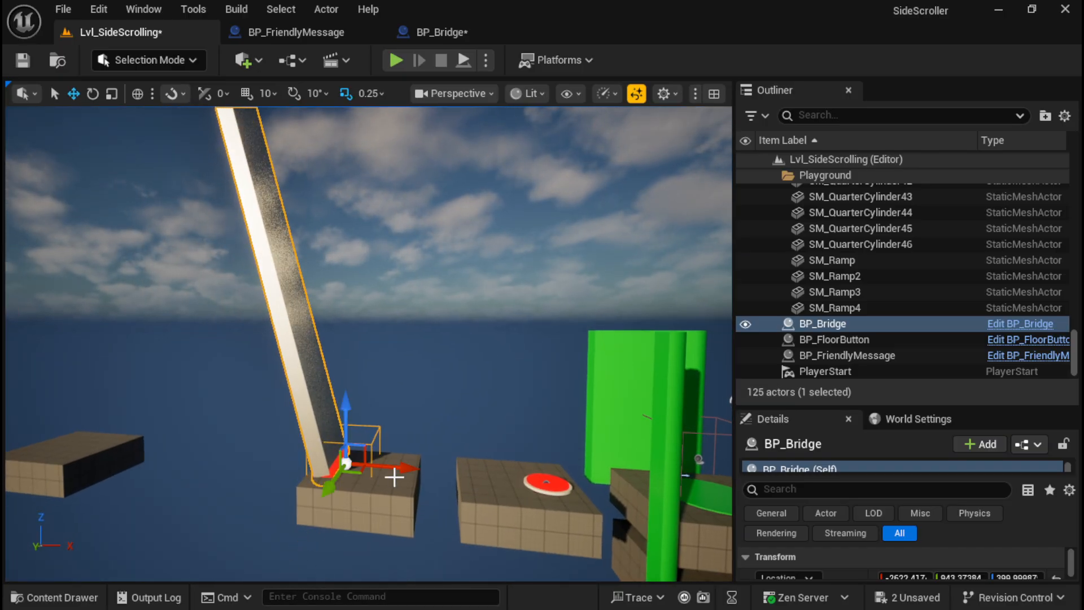
{"action": "mouse_move", "coordinate": [395, 476]}
{"action": "left_mouse_down"}
{"action": "mouse_move", "coordinate": [376, 467]}
{"action": "mouse_move", "coordinate": [385, 472]}
{"action": "left_mouse_up"}
{"action": "left_click_drag", "start_coordinate": [328, 401], "coordinate": [326, 404]}
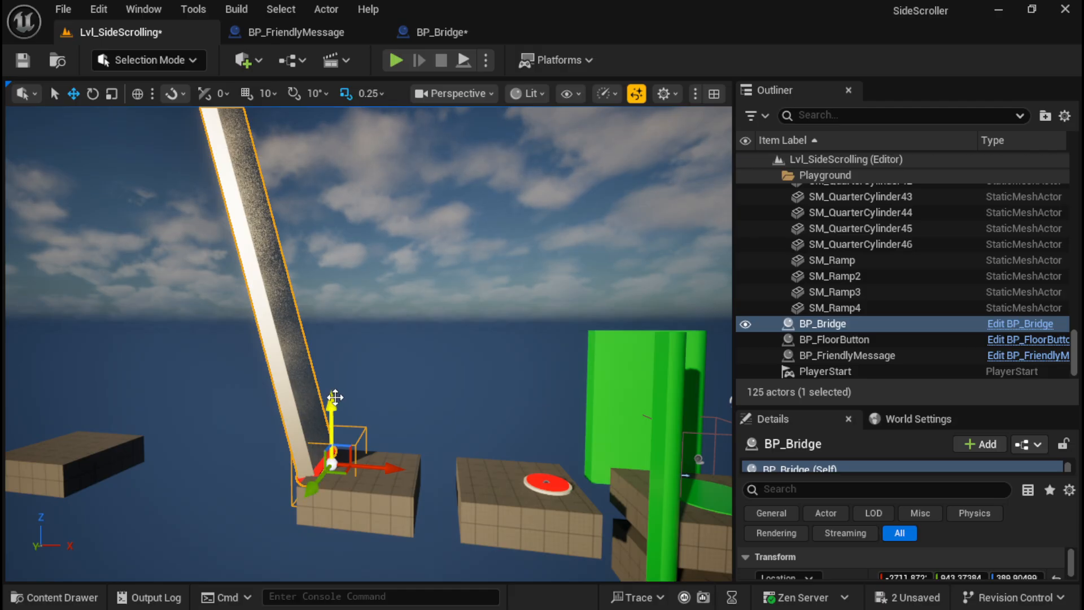
Step: Playtest the level by triggering the bridge and running across it, then stop the session and inspect the placed bridge
{"action": "right_click_drag", "start_coordinate": [246, 403], "coordinate": [217, 402]}
{"action": "key", "text": "s"}
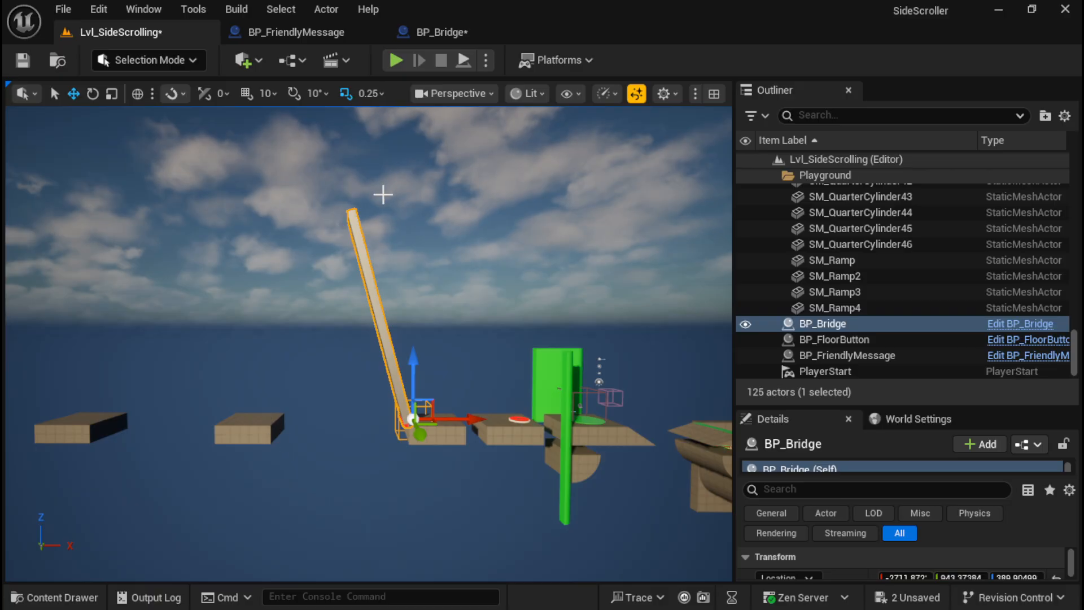
{"action": "left_click", "coordinate": [397, 60]}
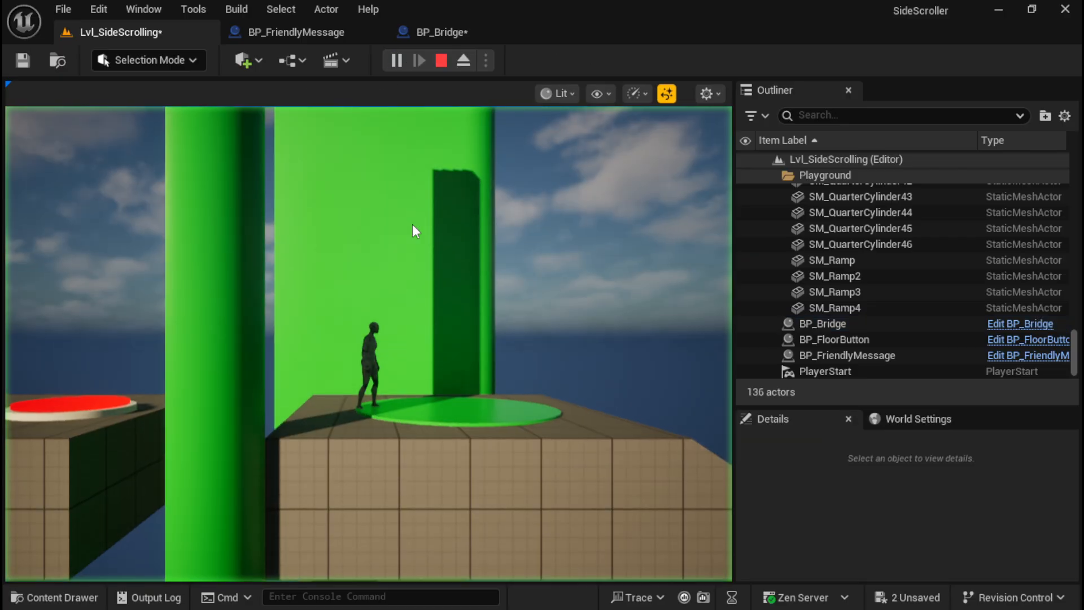
{"action": "key", "text": "space"}
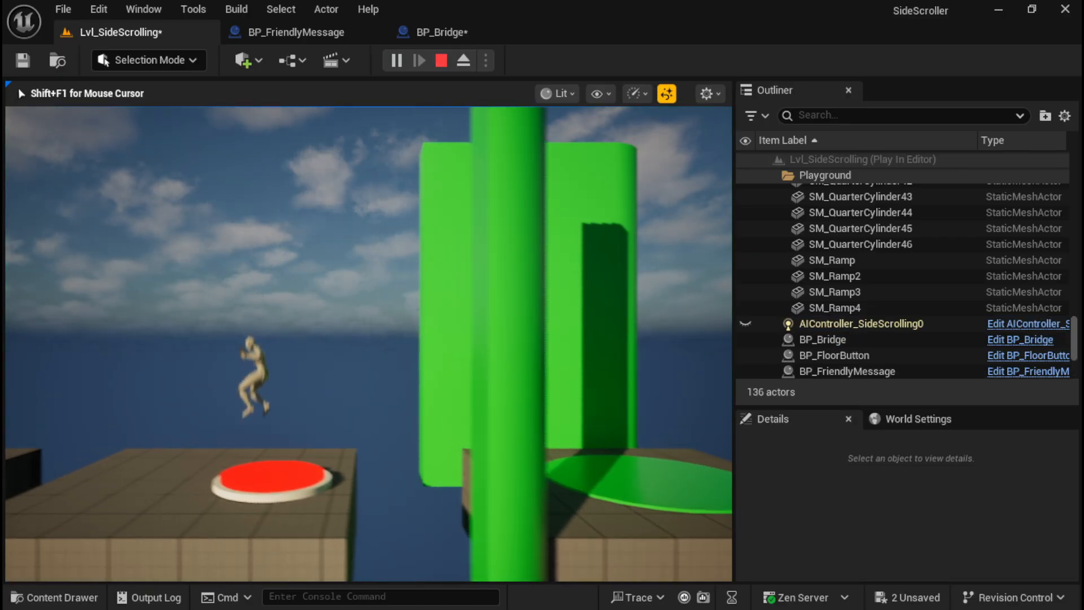
{"action": "key", "text": "space"}
{"action": "key", "text": "a"}
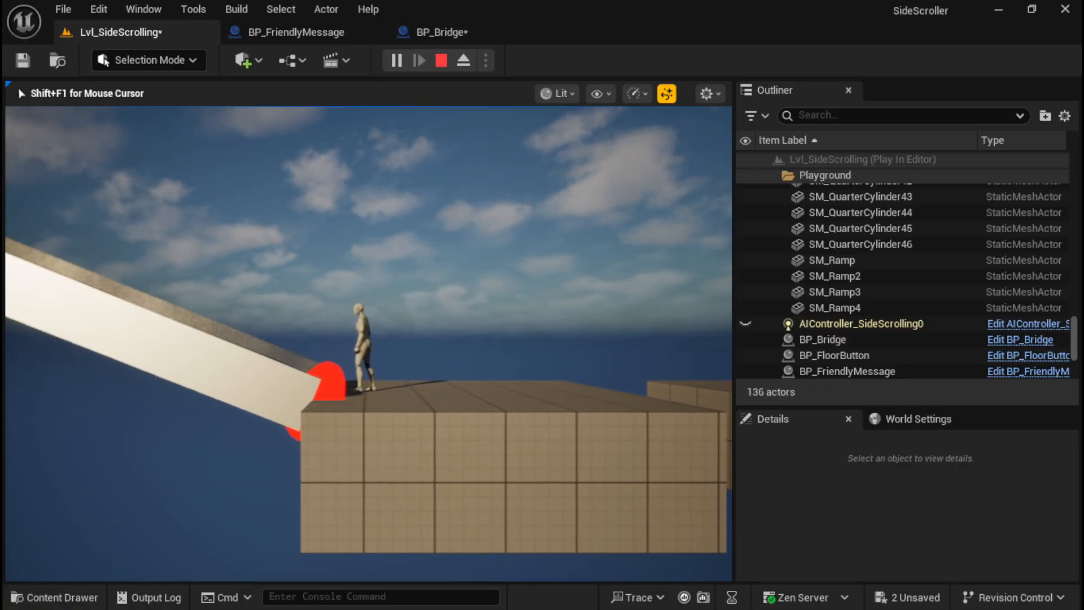
{"action": "key", "text": "space"}
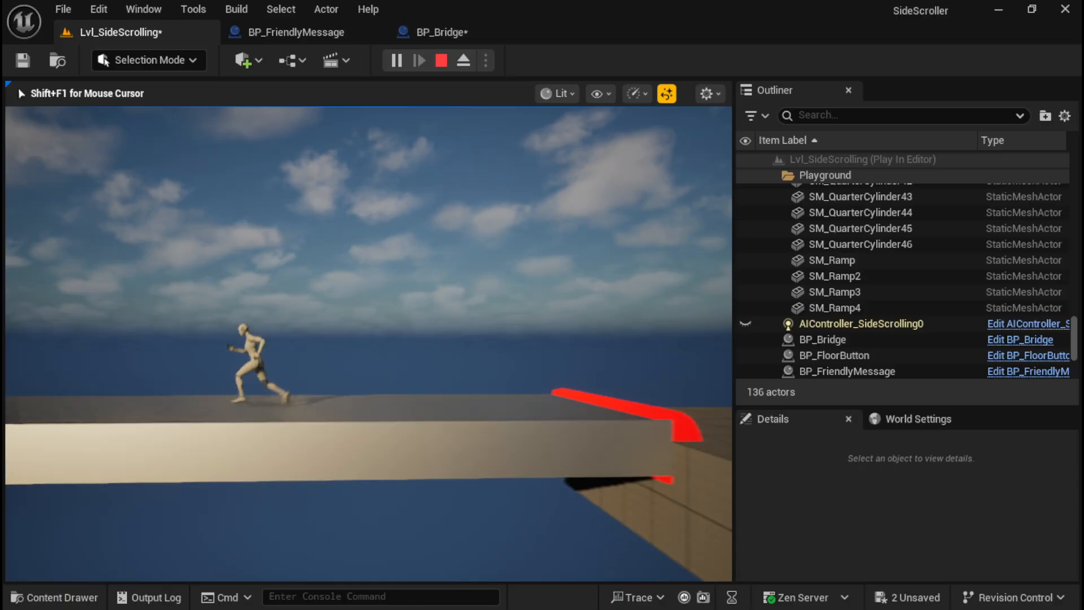
{"action": "key", "text": "a"}
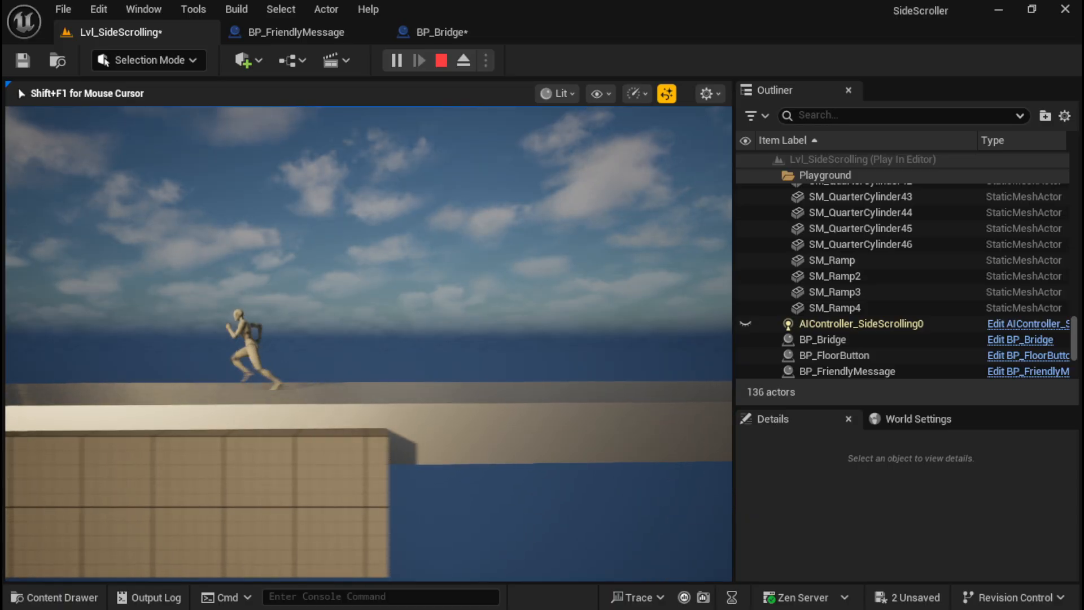
{"action": "key", "text": "a"}
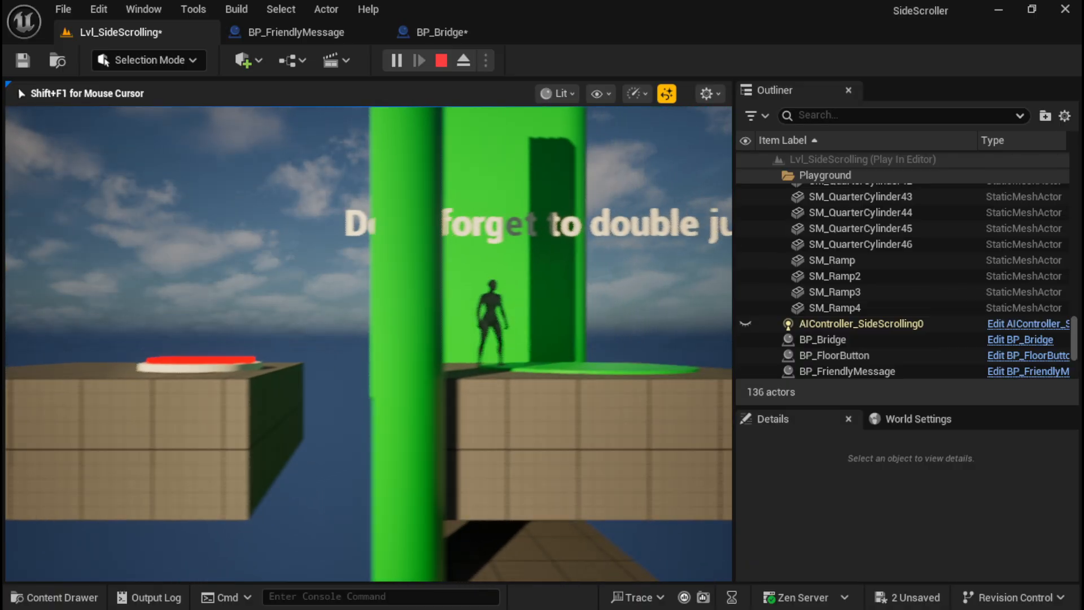
{"action": "key", "text": "Escape"}
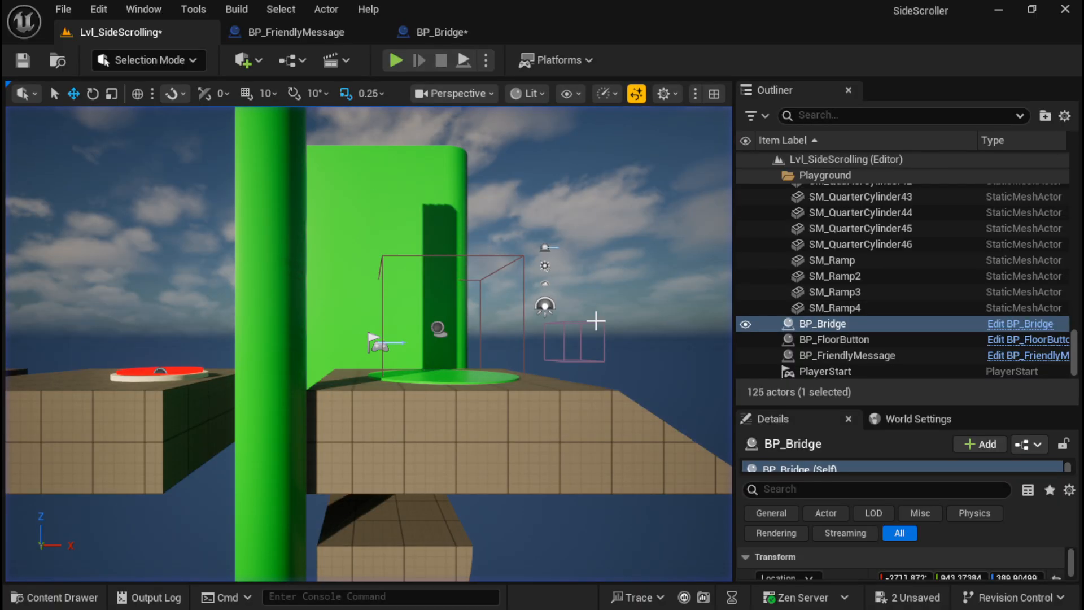
{"action": "key", "text": "f"}
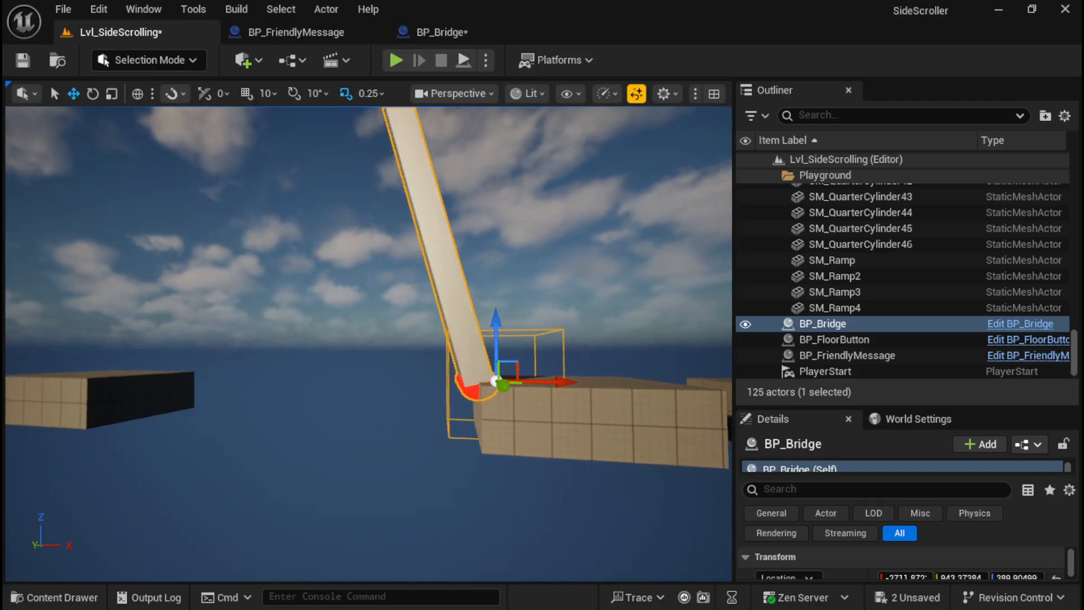
{"action": "right_click_drag", "start_coordinate": [399, 388], "coordinate": [452, 419]}
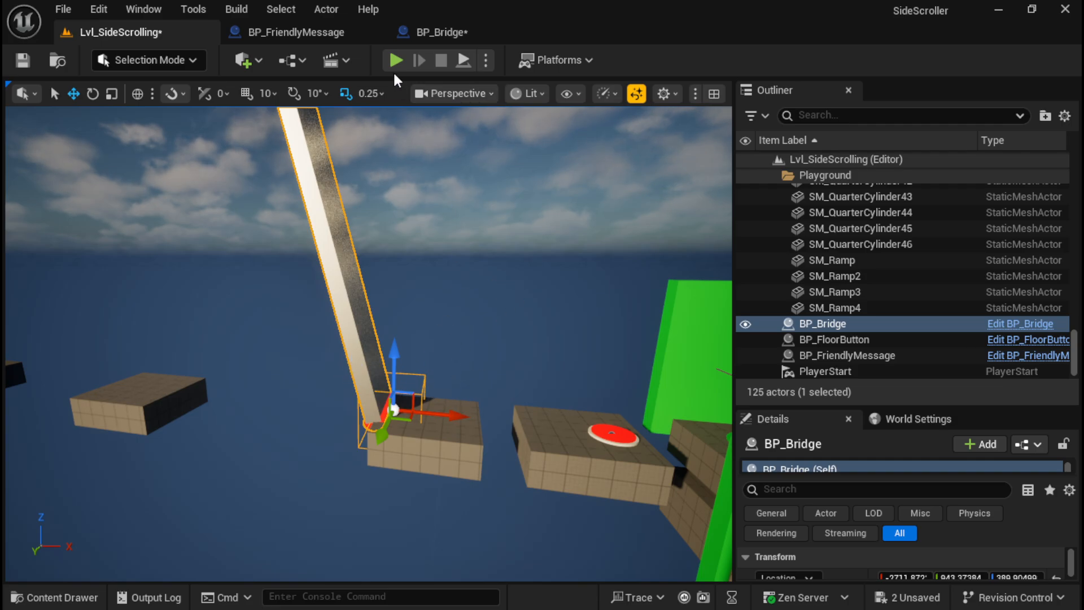
Step: In BP_Bridge, tidy the End Overlap nodes and connect their Cast To BP_SideScrollingCharacter execution output to the timeline's Reverse input
{"action": "left_click", "coordinate": [440, 33]}
{"action": "scroll", "coordinate": [518, 440], "scroll_direction": "up", "scroll_amount": 5}
{"action": "right_click_drag", "start_coordinate": [545, 486], "coordinate": [706, 352]}
{"action": "left_click_drag", "start_coordinate": [572, 455], "coordinate": [565, 316]}
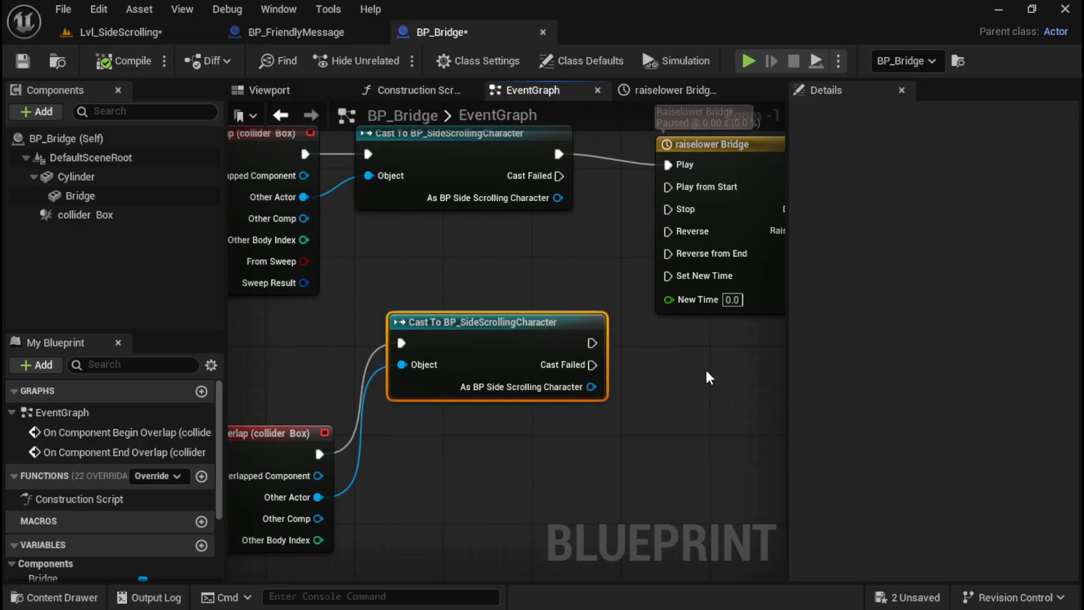
{"action": "right_click_drag", "start_coordinate": [706, 368], "coordinate": [520, 529]}
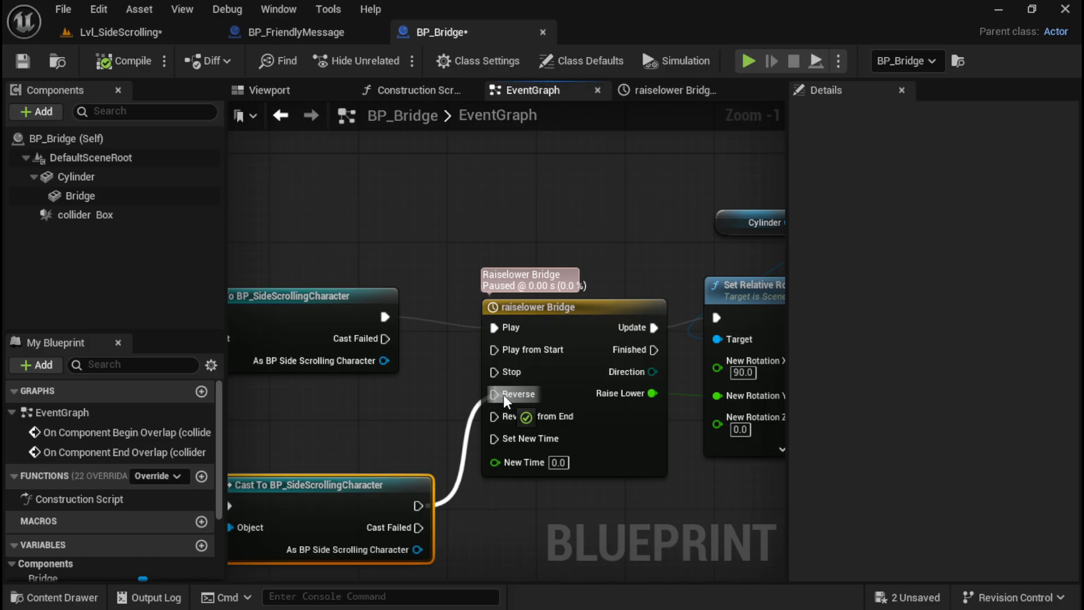
{"action": "left_click_drag", "start_coordinate": [503, 395], "coordinate": [503, 396]}
{"action": "right_click_drag", "start_coordinate": [454, 536], "coordinate": [670, 439]}
{"action": "left_click_drag", "start_coordinate": [321, 494], "coordinate": [311, 418]}
{"action": "right_click_drag", "start_coordinate": [574, 517], "coordinate": [359, 587]}
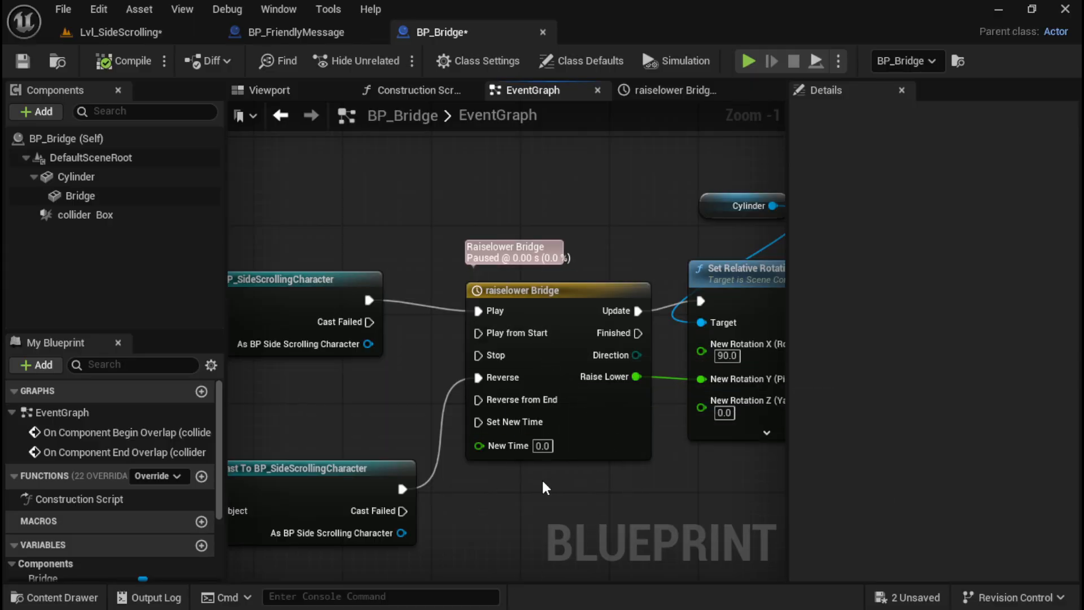
Step: Playtest Lvl_SideScrolling by running in and out of the bridge's collider and climbing the bridge to test its lowering and raising
{"action": "left_click", "coordinate": [139, 39]}
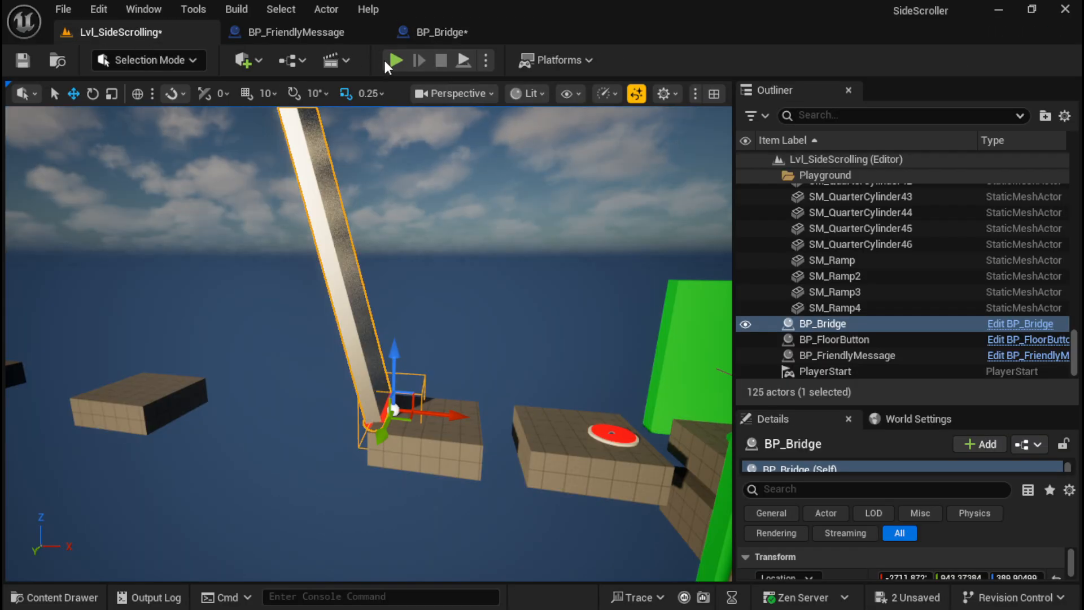
{"action": "key", "text": "alt+p"}
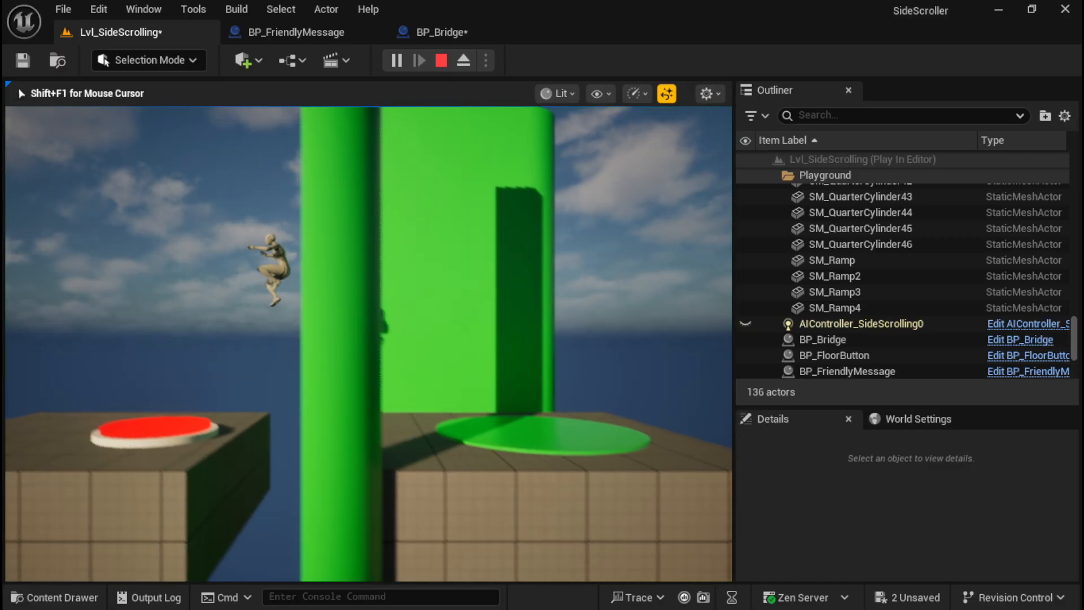
{"action": "key", "text": "a"}
{"action": "key", "text": "space"}
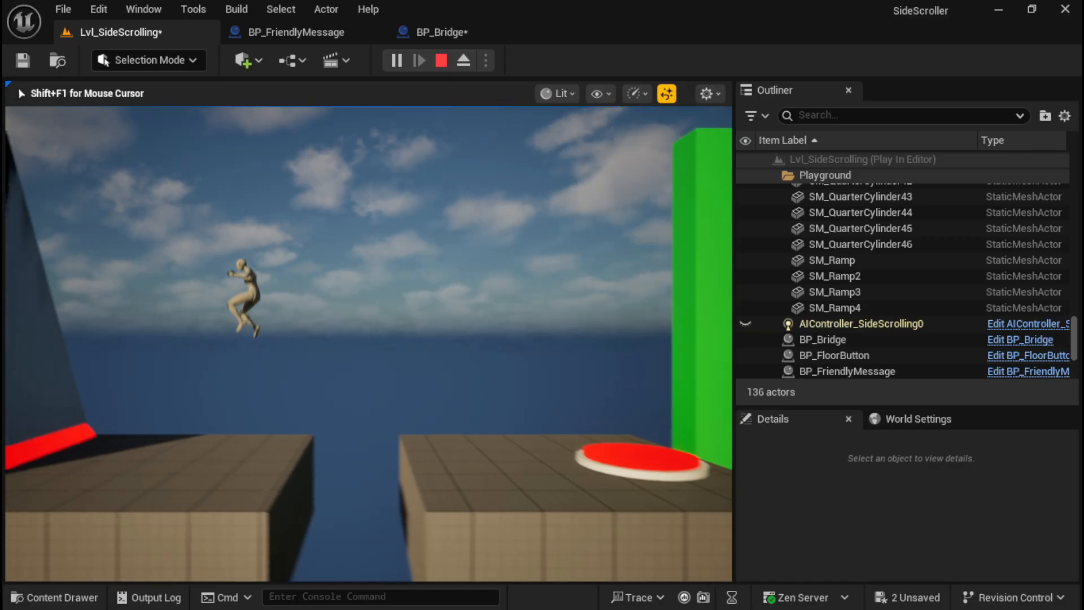
{"action": "key", "text": "d"}
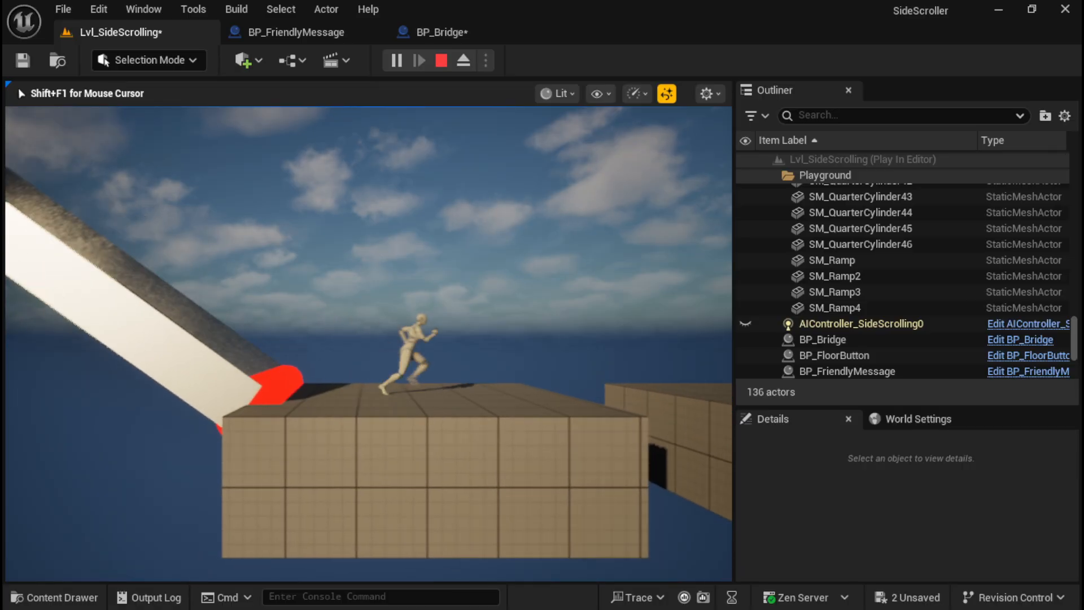
{"action": "key", "text": "a"}
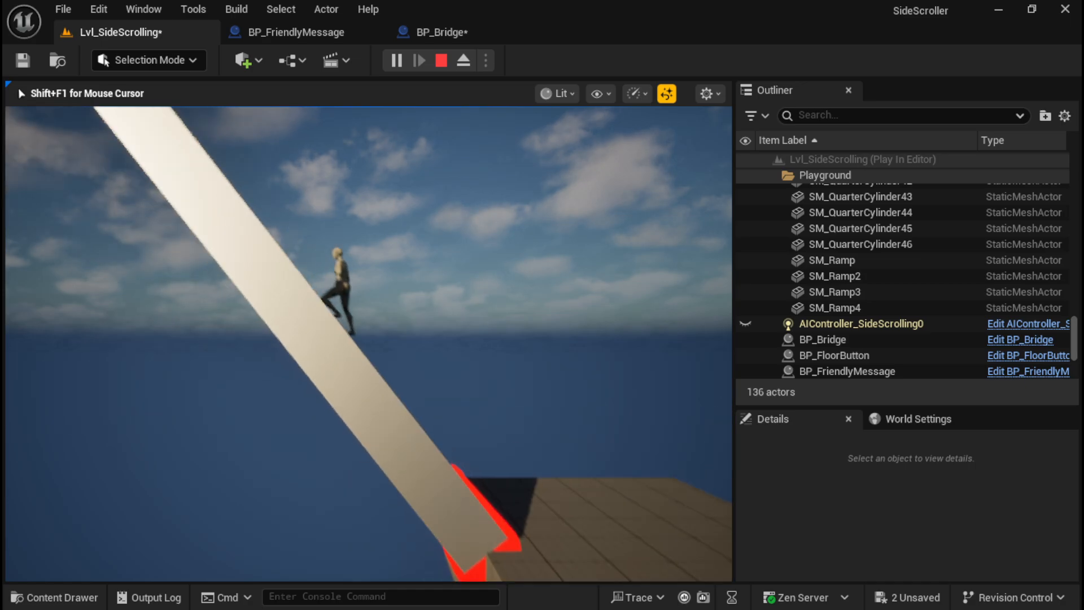
{"action": "key", "text": "space"}
{"action": "key", "text": "space"}
{"action": "key", "text": "d"}
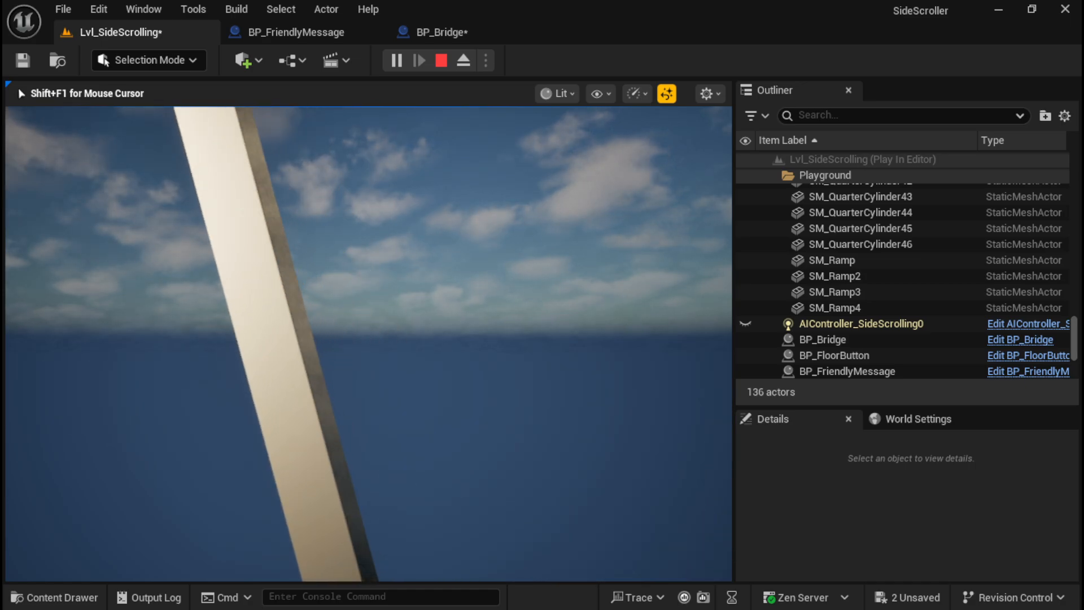
Step: Get the character past the raised bridge to the far platform and try jumping back toward the bridge
{"action": "key", "text": "a"}
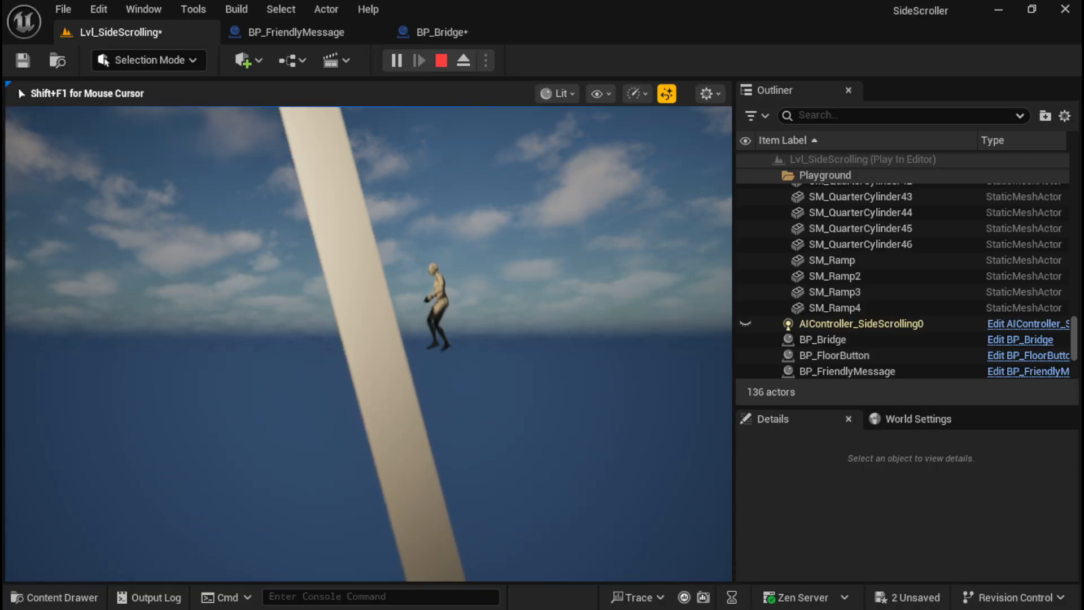
{"action": "key", "text": "a"}
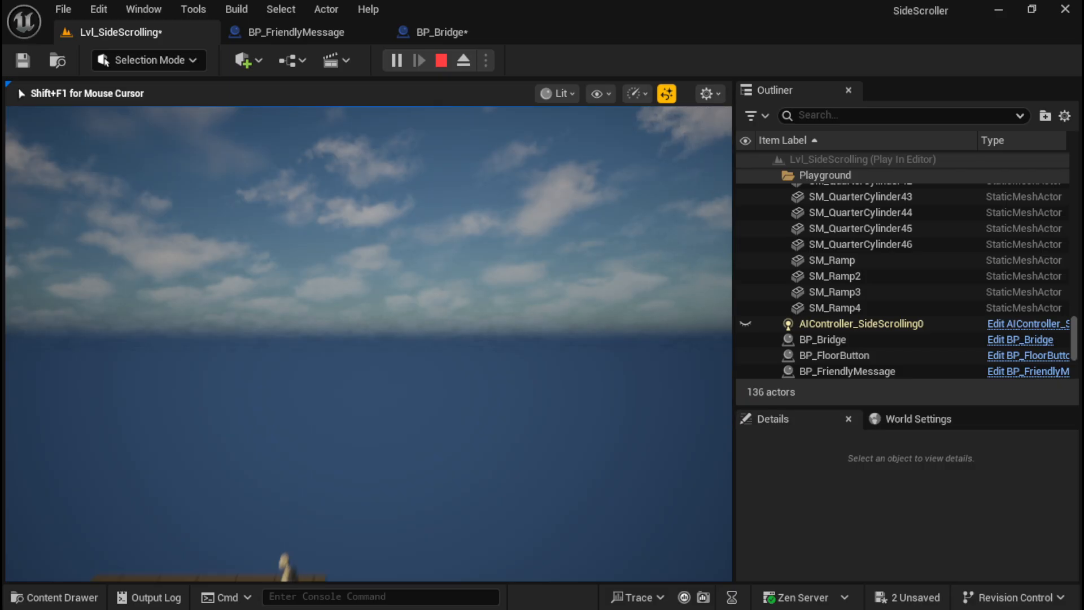
{"action": "key", "text": "a"}
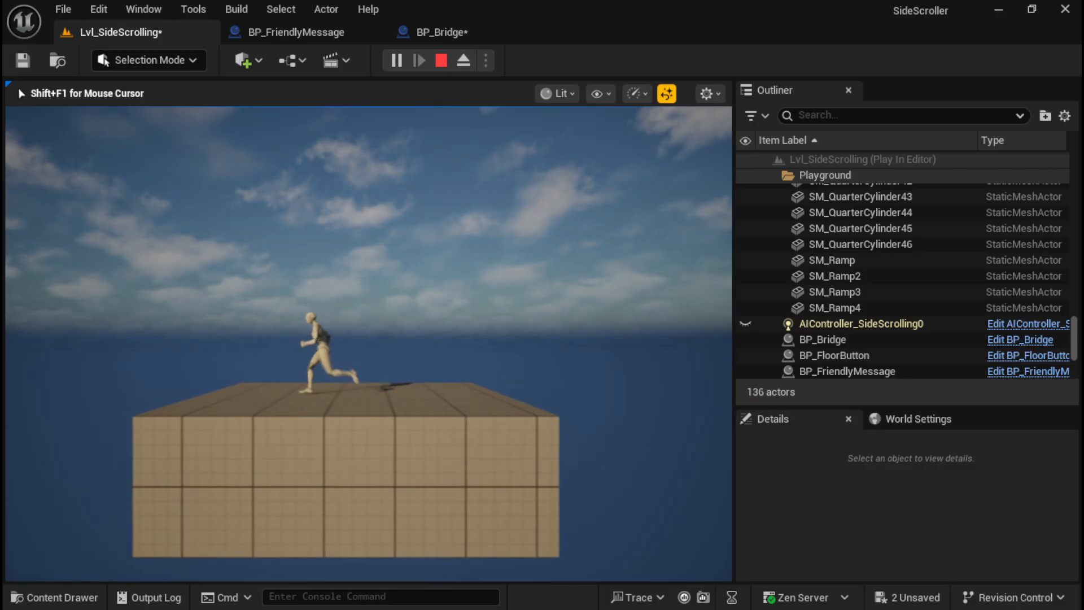
{"action": "key", "text": "d"}
{"action": "key", "text": "d"}
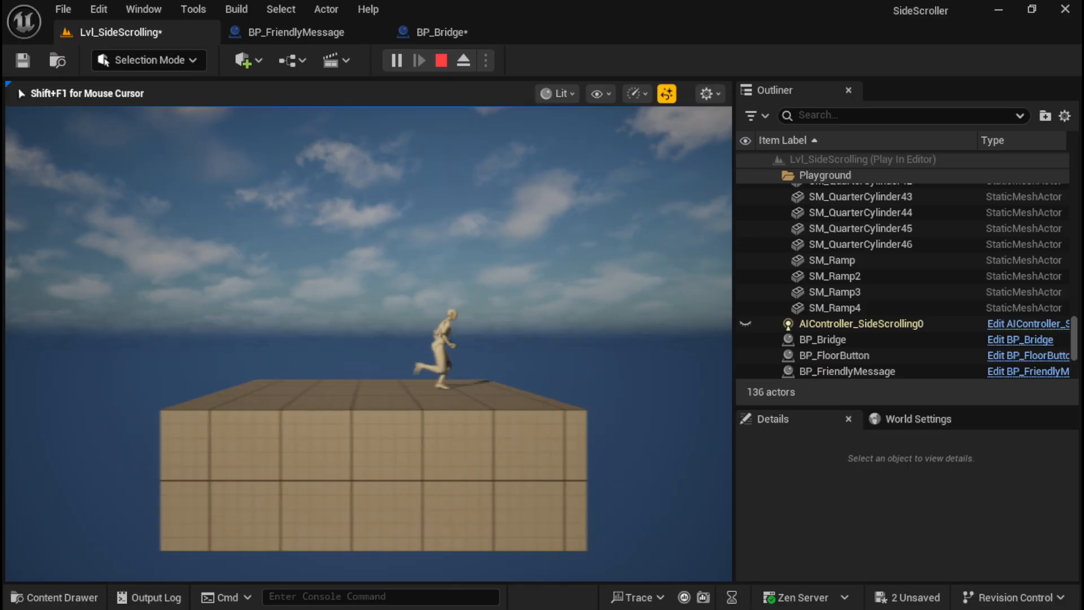
{"action": "key", "text": "space"}
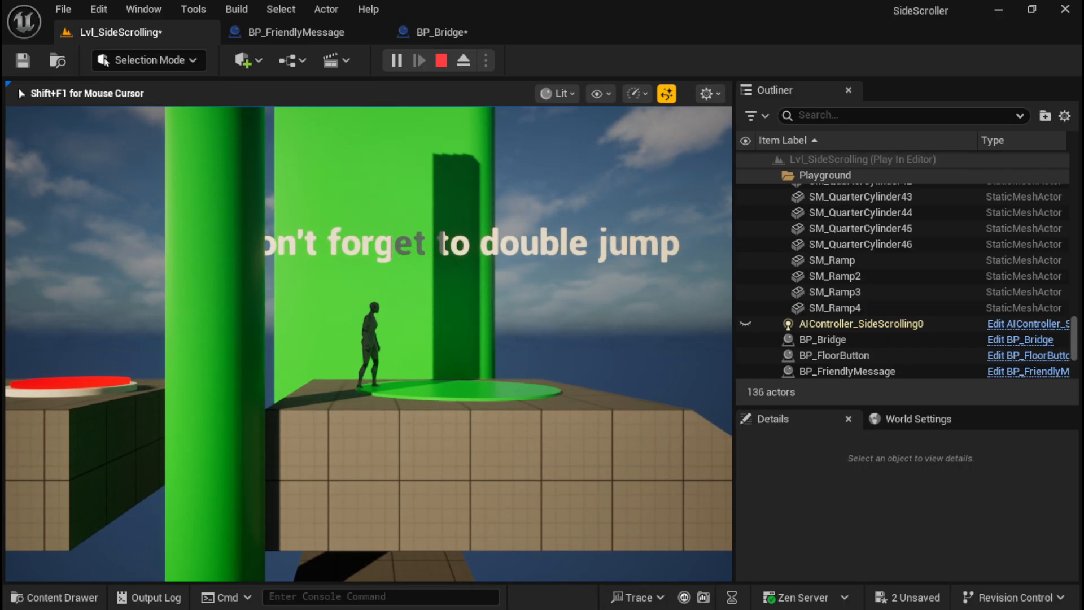
Step: Jump the character back across the platforms to the bridge, end the play session and dismiss the message log
{"action": "key", "text": "a"}
{"action": "key", "text": "space"}
{"action": "key", "text": "space"}
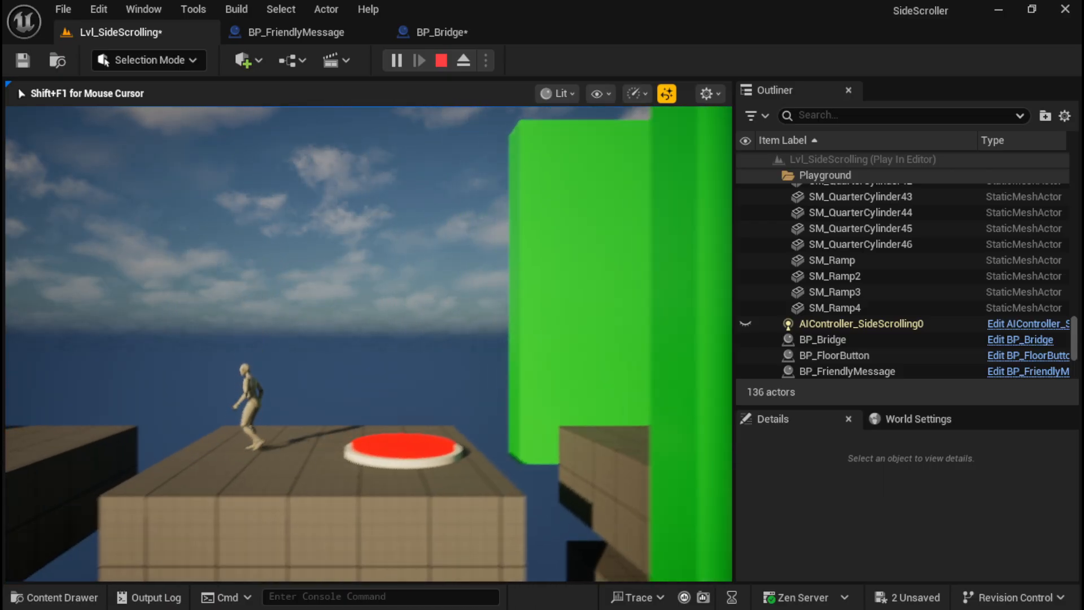
{"action": "key", "text": "a"}
{"action": "key", "text": "space"}
{"action": "key", "text": "space"}
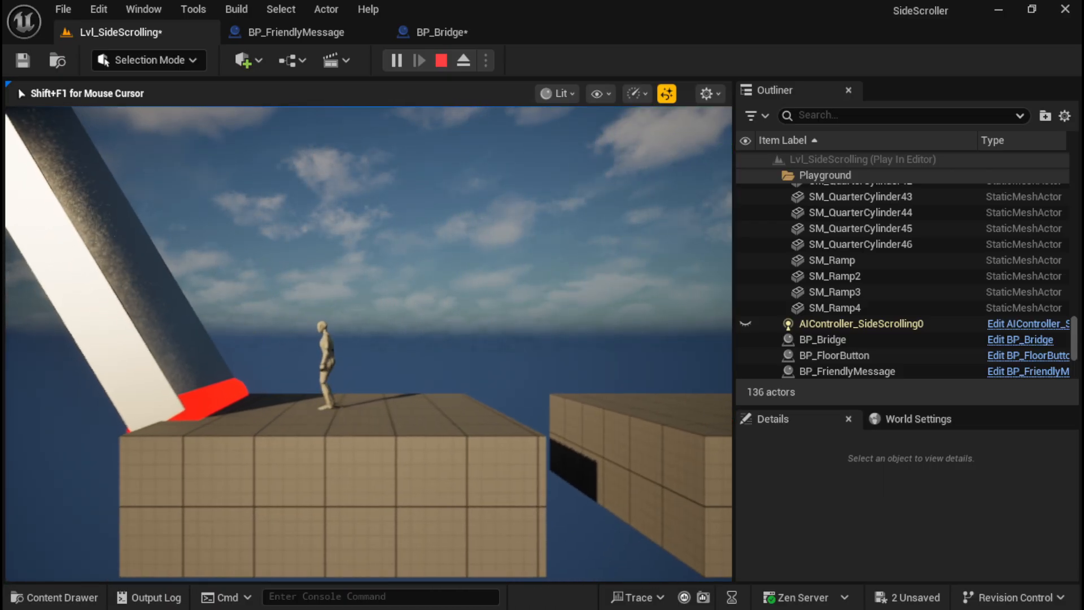
{"action": "key", "text": "a"}
{"action": "key", "text": "Escape"}
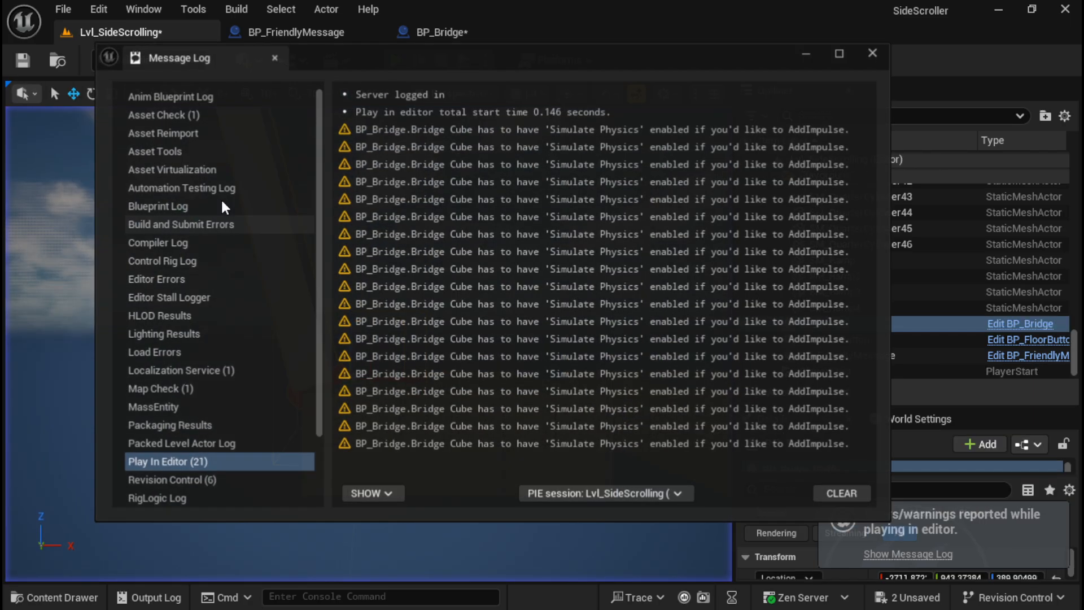
{"action": "left_click", "coordinate": [873, 53]}
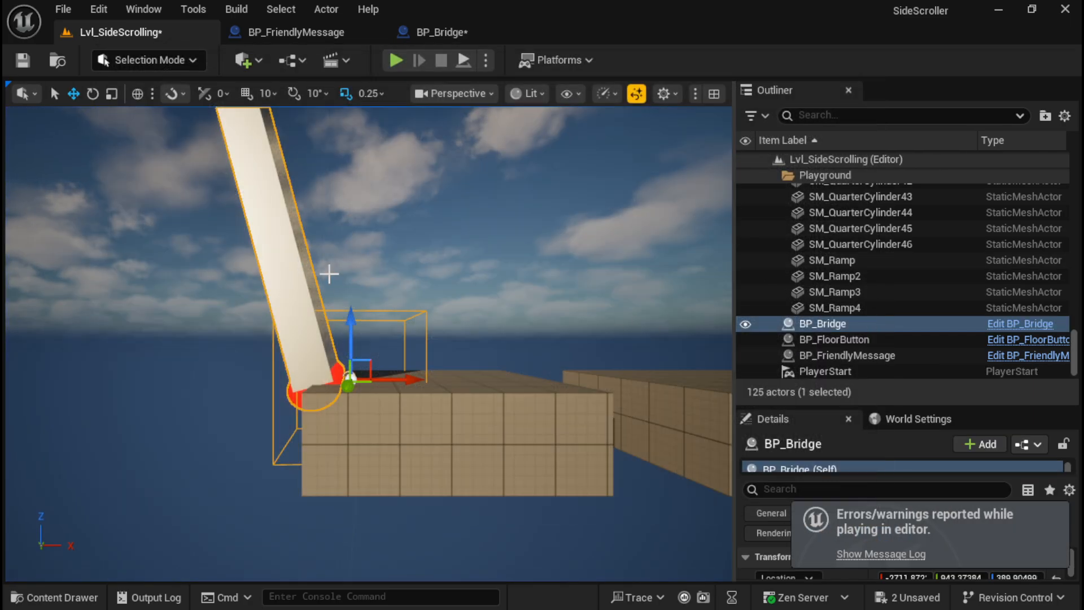
Step: Review the collision presets and Pawn response of BP_Bridge's collider Box and Bridge components, and return to Lvl_SideScrolling
{"action": "left_click", "coordinate": [435, 32]}
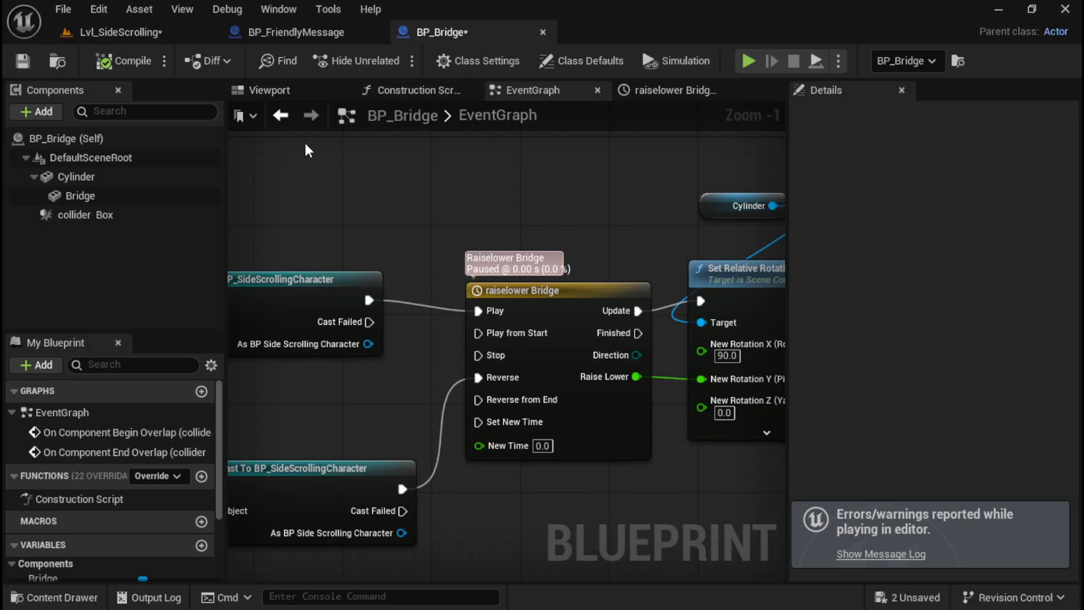
{"action": "left_click", "coordinate": [61, 215]}
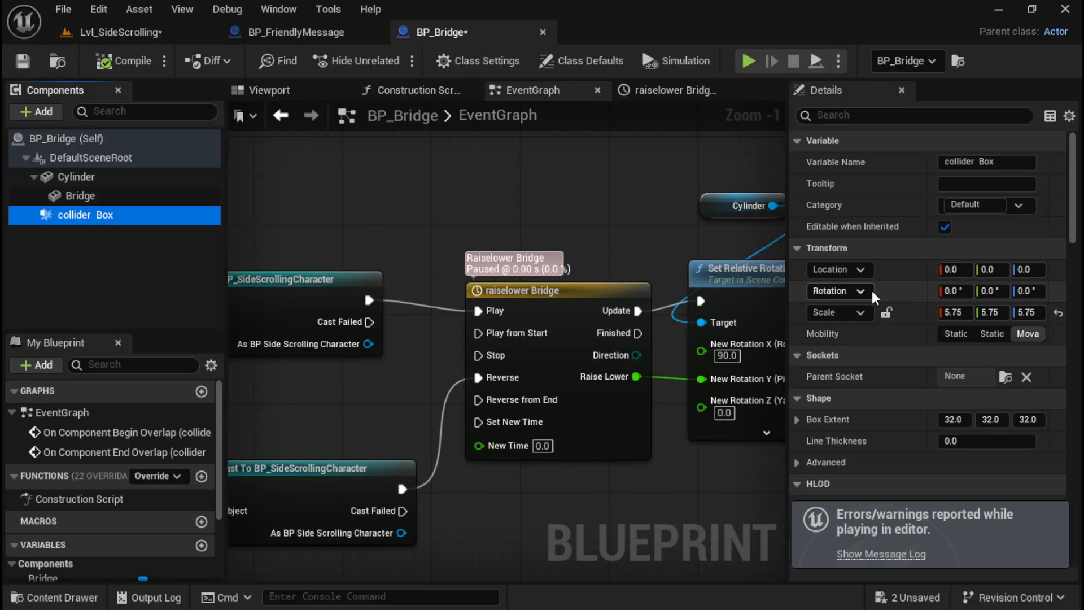
{"action": "left_click", "coordinate": [891, 115]}
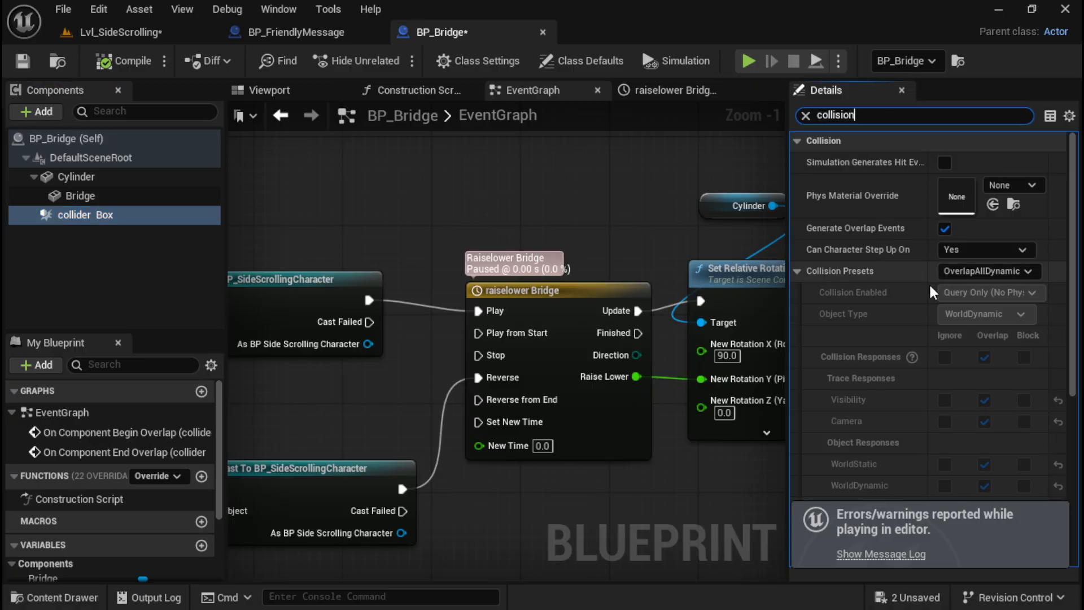
{"action": "scroll", "coordinate": [985, 480], "scroll_direction": "down", "scroll_amount": 2}
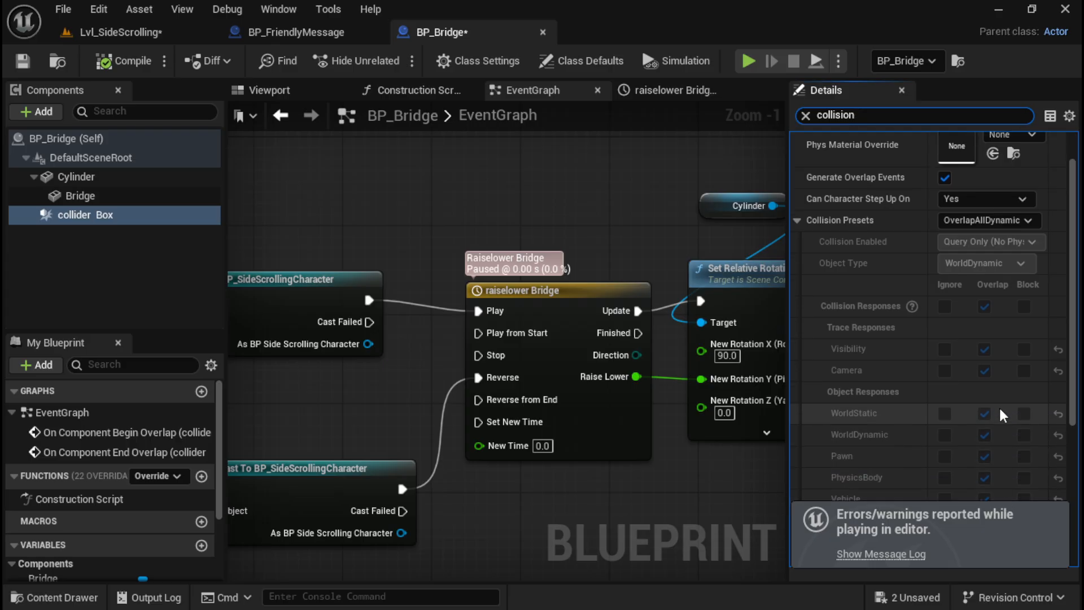
{"action": "left_click", "coordinate": [985, 457]}
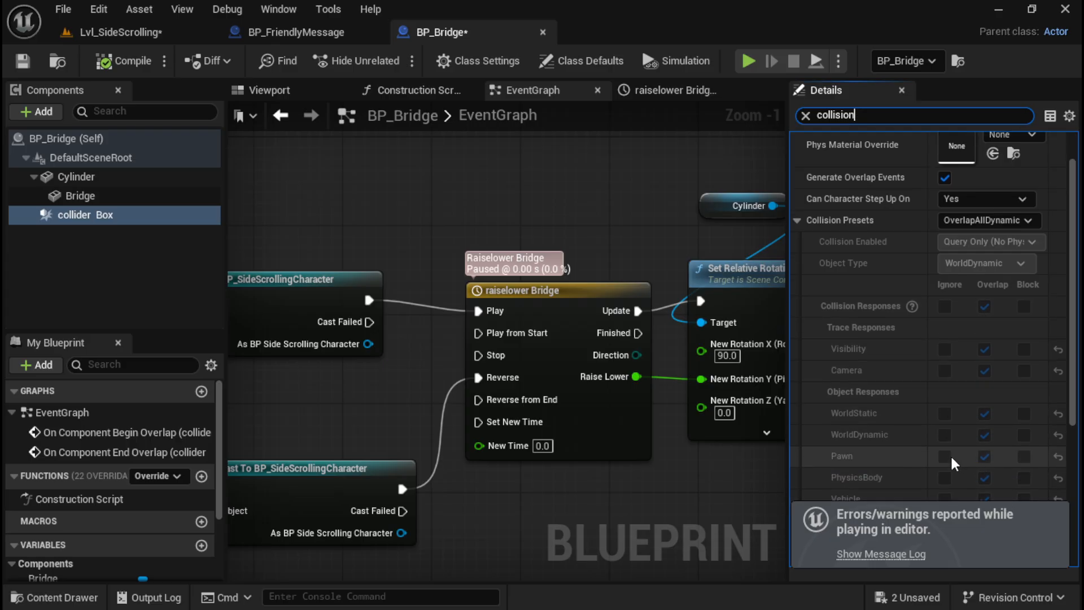
{"action": "scroll", "coordinate": [963, 412], "scroll_direction": "up", "scroll_amount": 2}
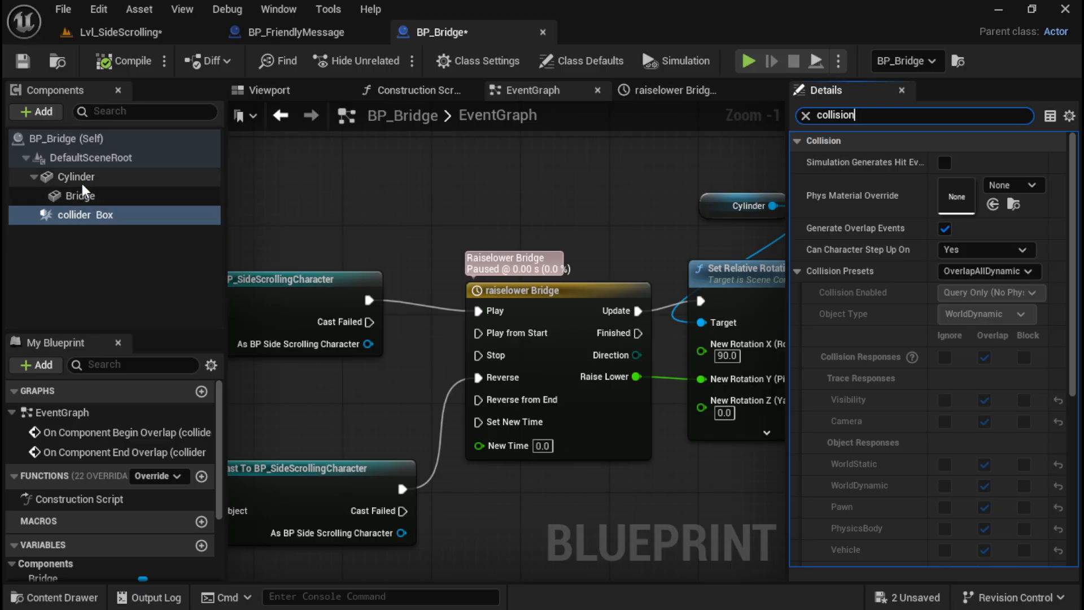
{"action": "left_click", "coordinate": [77, 192]}
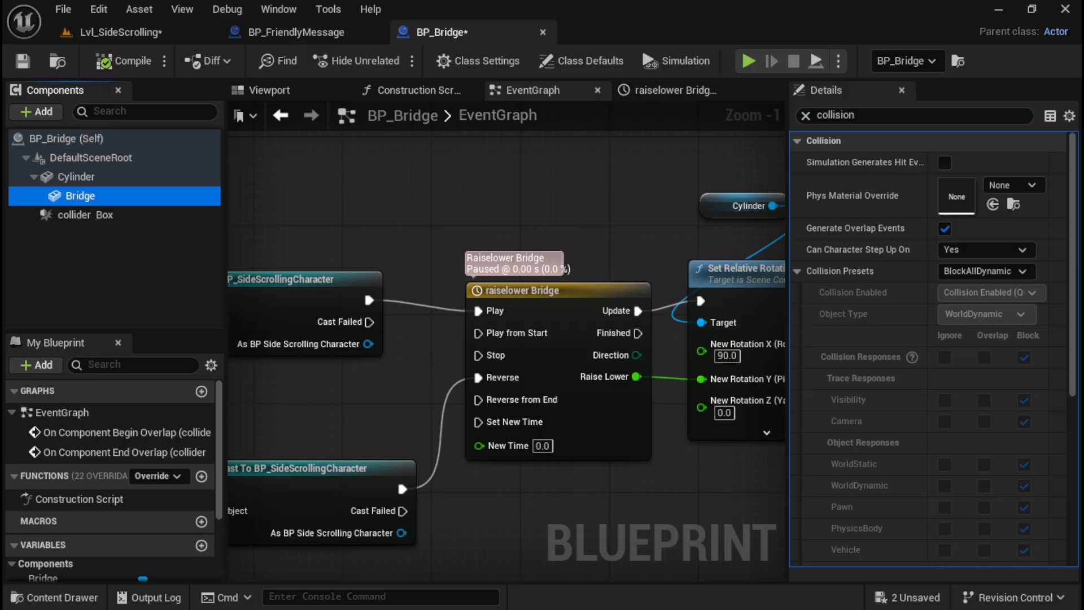
{"action": "left_click", "coordinate": [119, 32]}
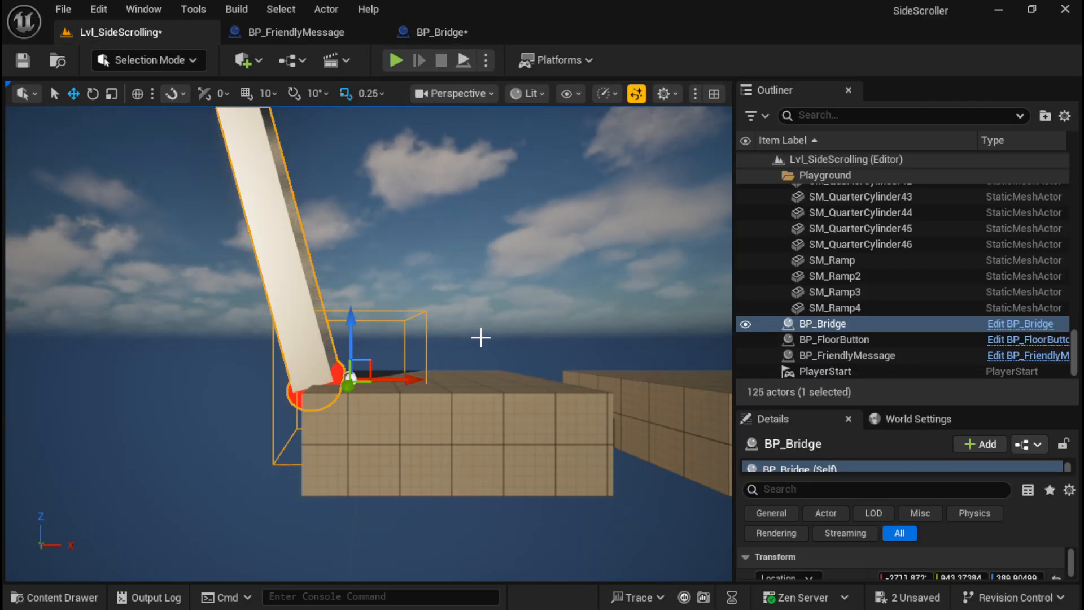